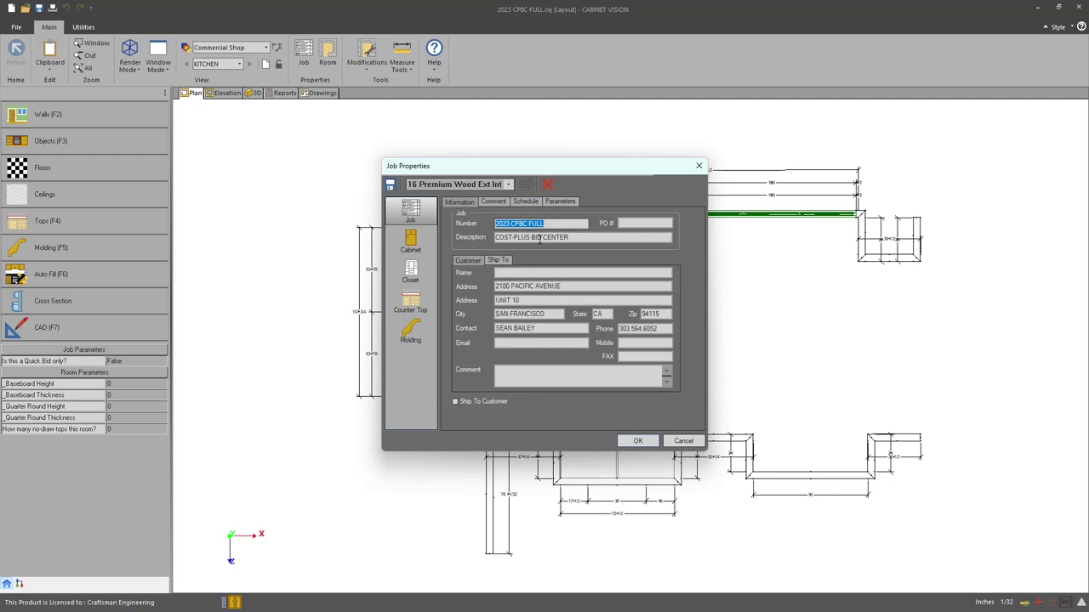
- Review the cabinet material schedule choices in the job properties, keeping * Wood Ext / Wood Int ($$$) as the upper standard
click(411, 243)
click(497, 202)
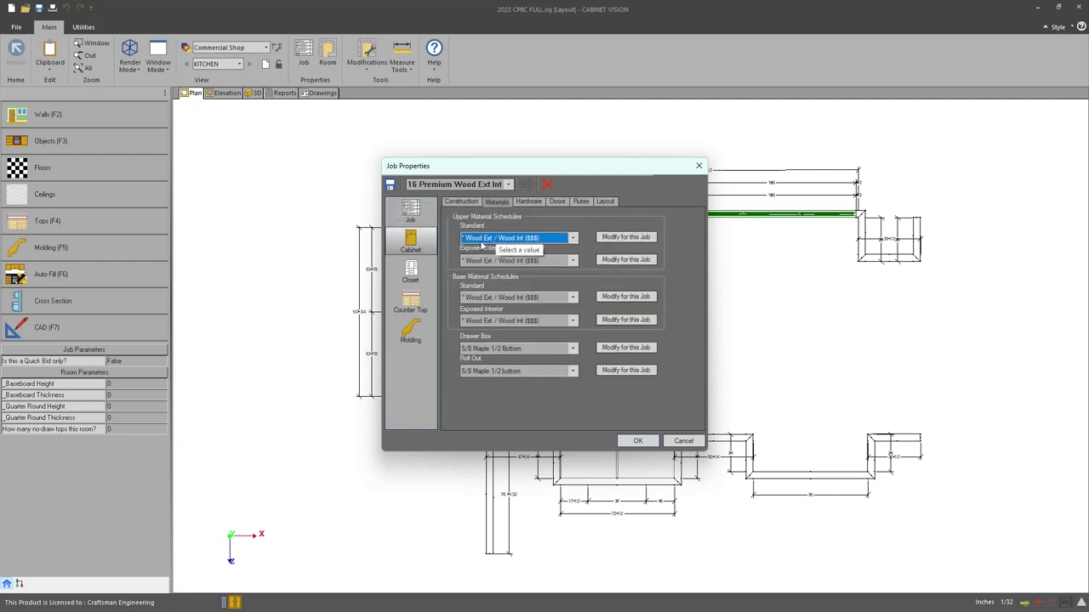
click(574, 238)
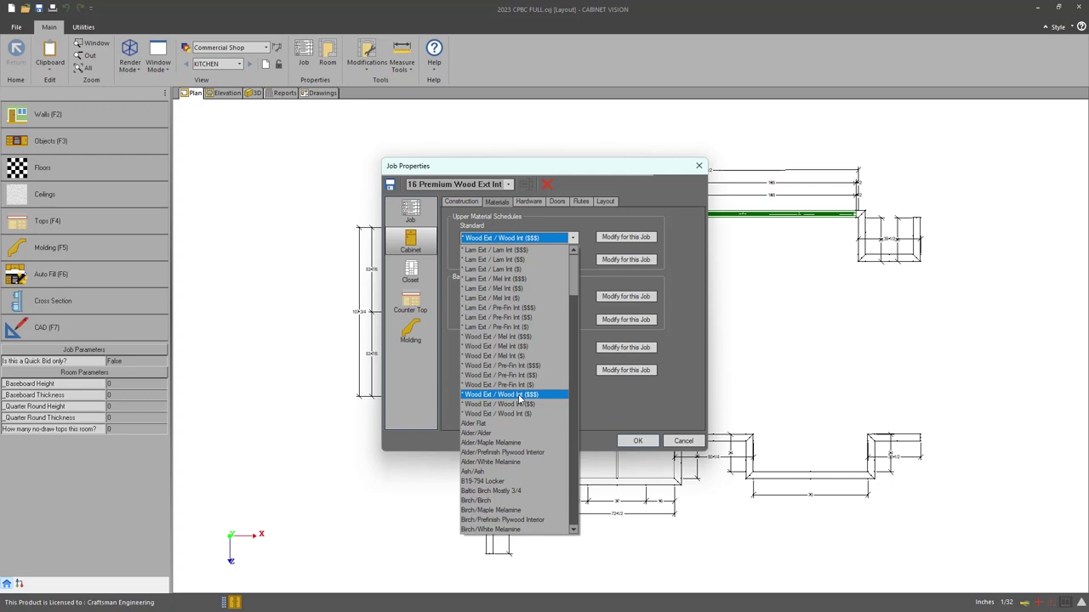
click(508, 395)
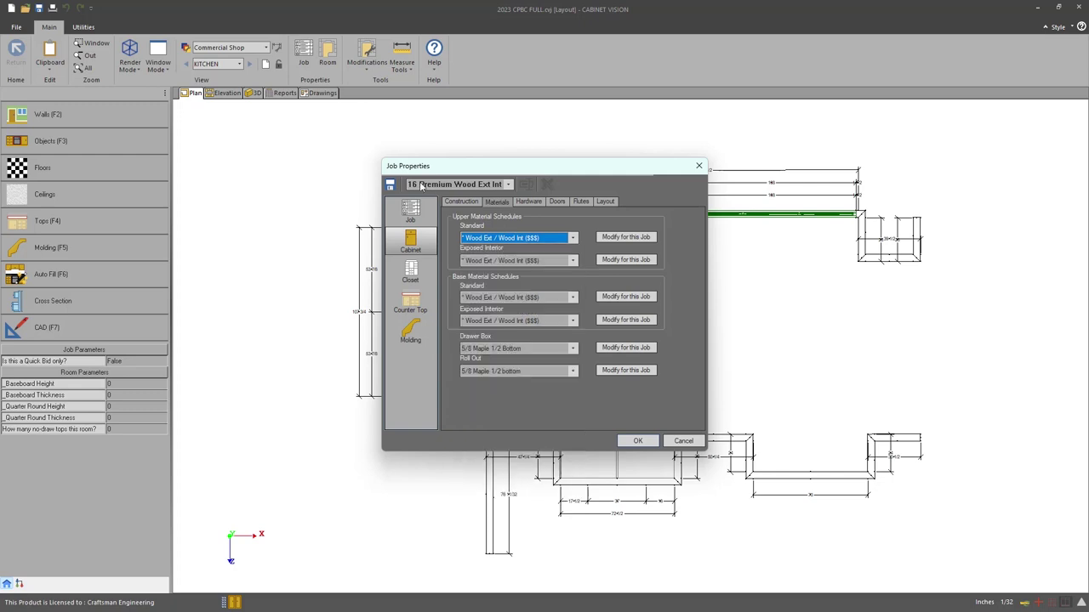
- Load the 18 Good Wood Ext Int configuration and browse its upper standard material schedules
click(508, 185)
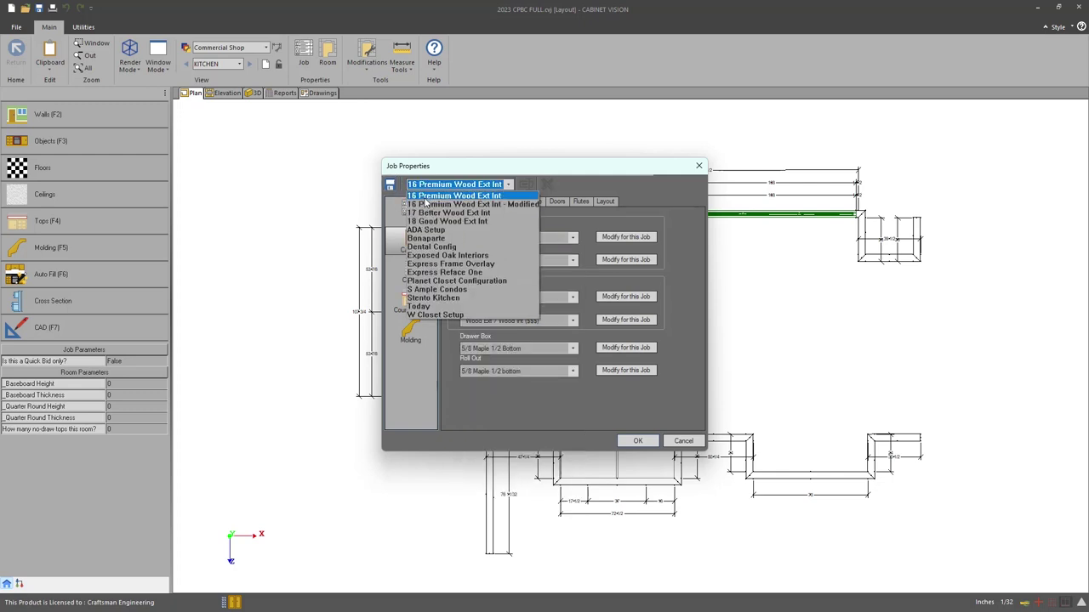
click(447, 221)
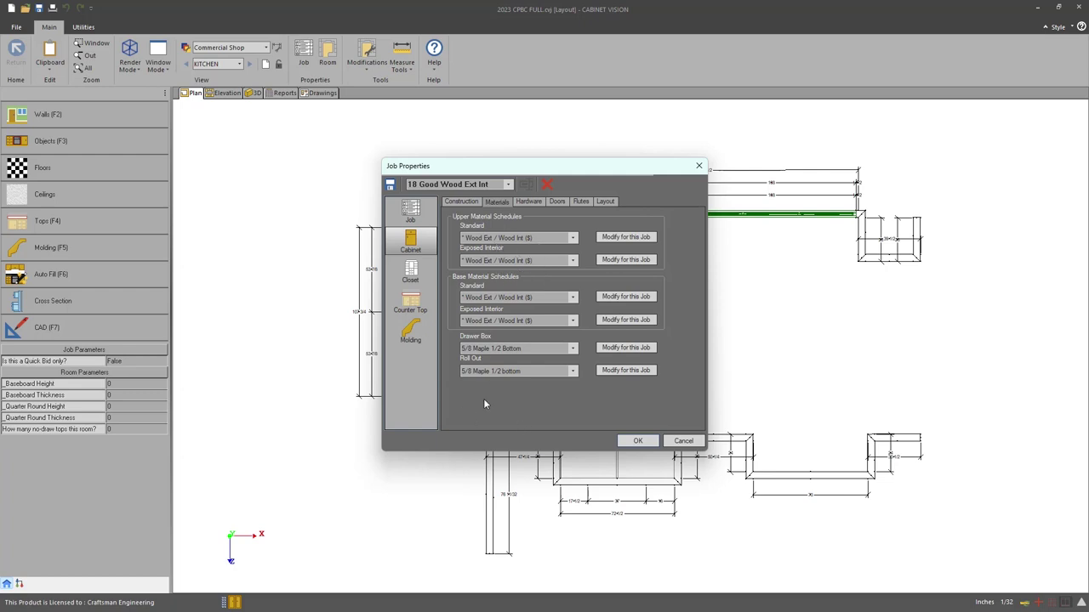
click(572, 237)
scroll(527, 400, up, 5)
scroll(528, 405, down, 1)
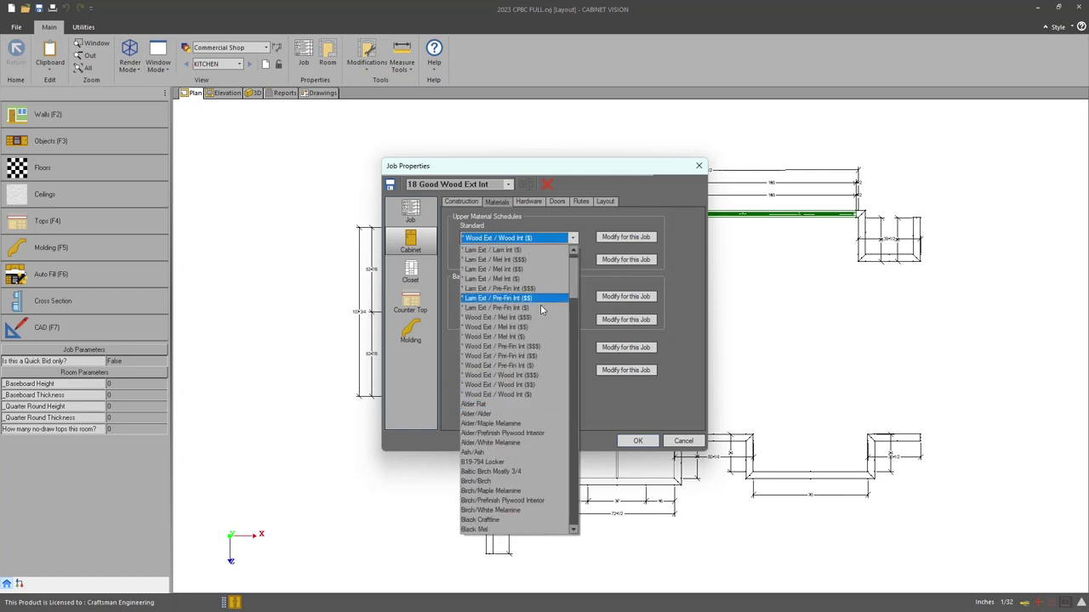
drag(575, 281, 576, 274)
click(614, 436)
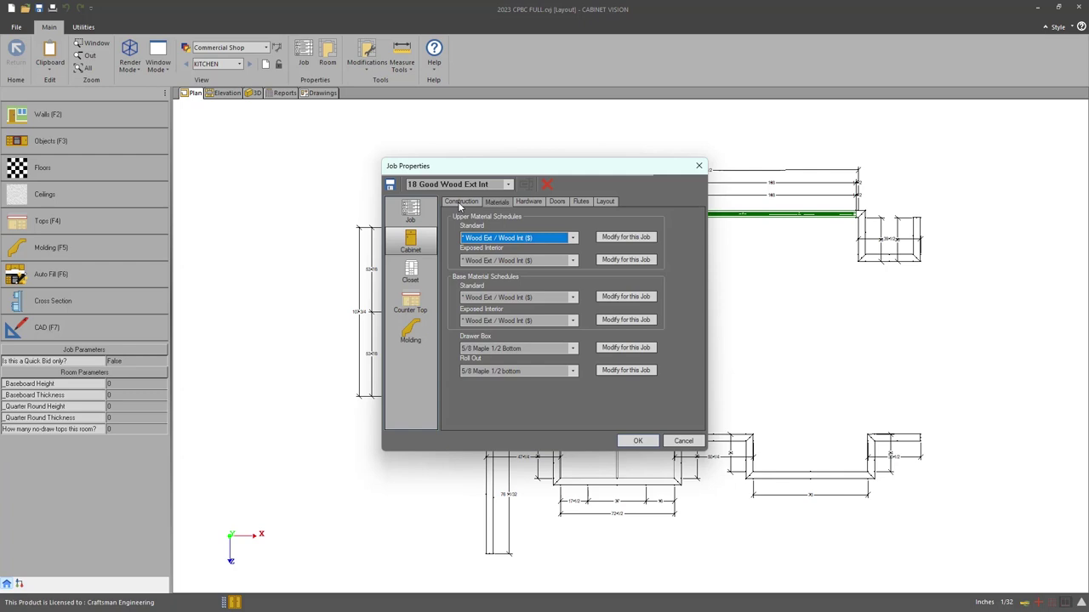
- Reapply the 16 Premium Wood Ext Int configuration, review its hardware, door and construction settings, and accept the job properties
click(508, 185)
click(454, 196)
click(529, 201)
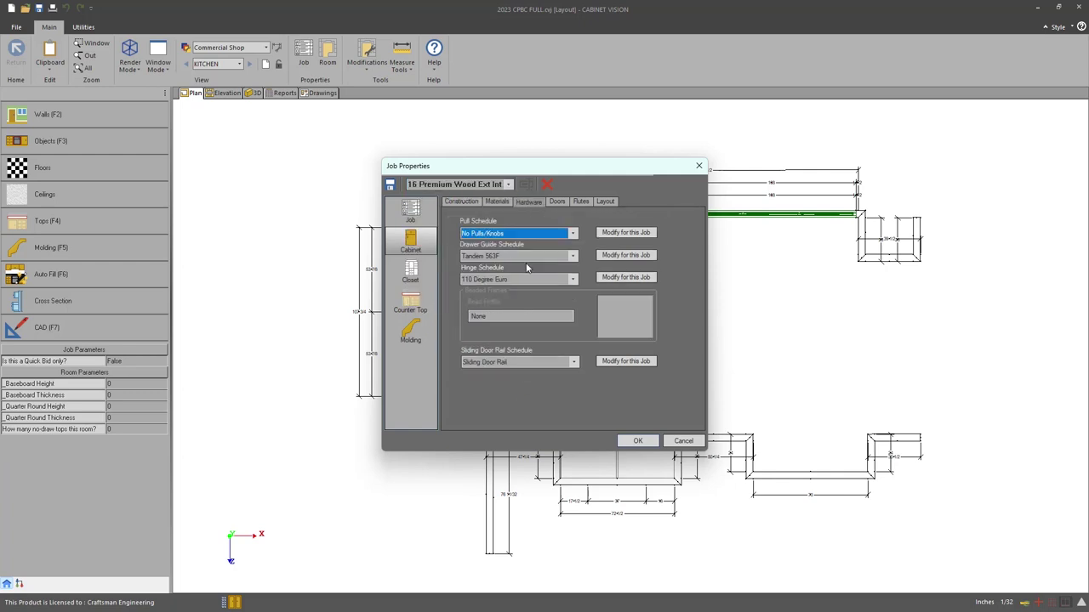
click(556, 202)
click(462, 202)
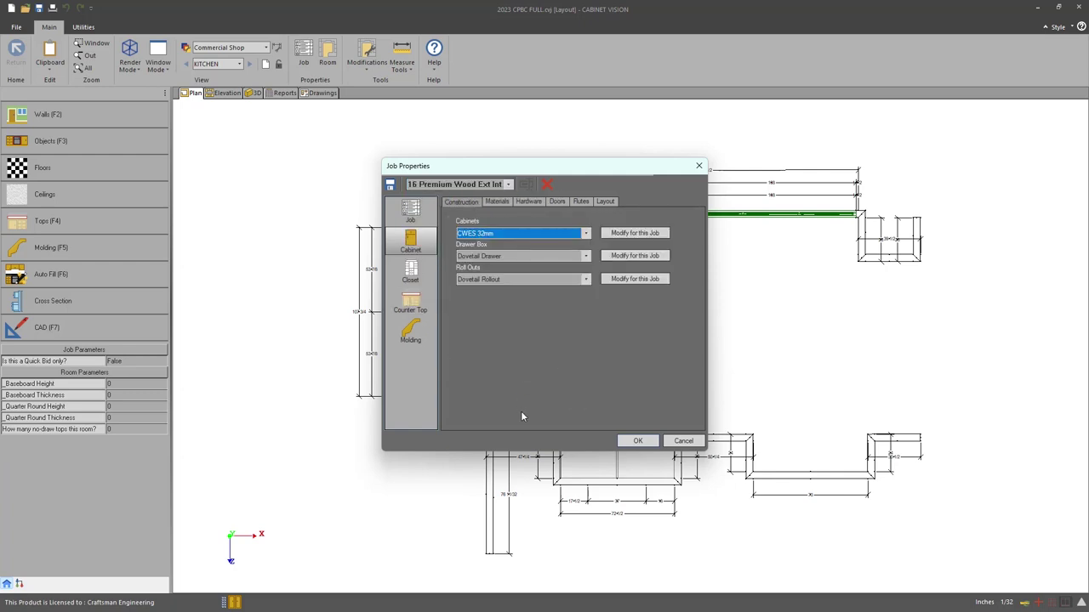
click(638, 441)
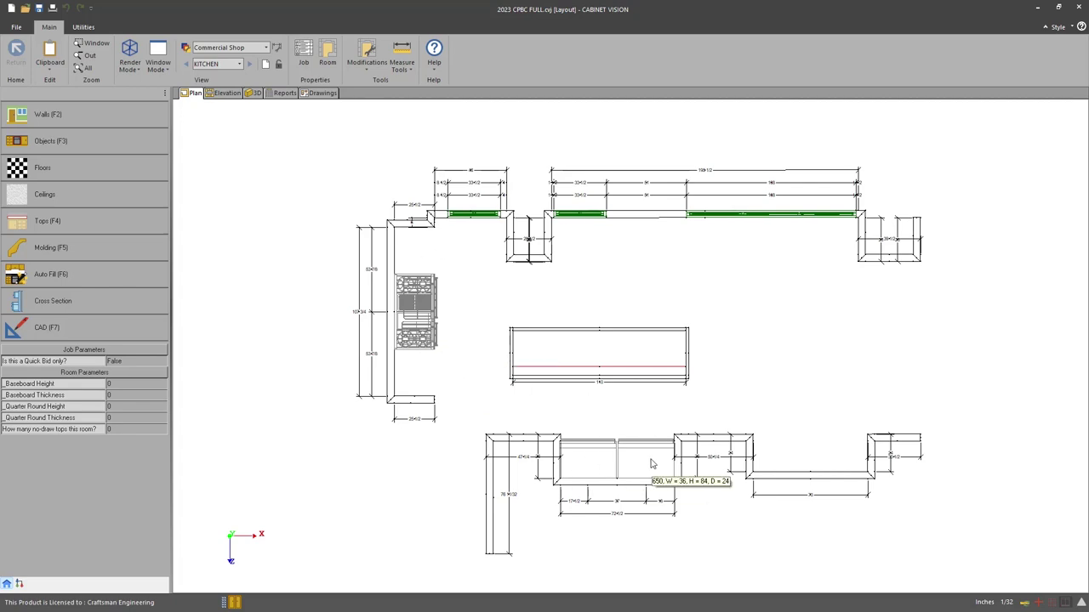
- Inspect the kitchen walls and range in 3D, then return to the plan
click(254, 93)
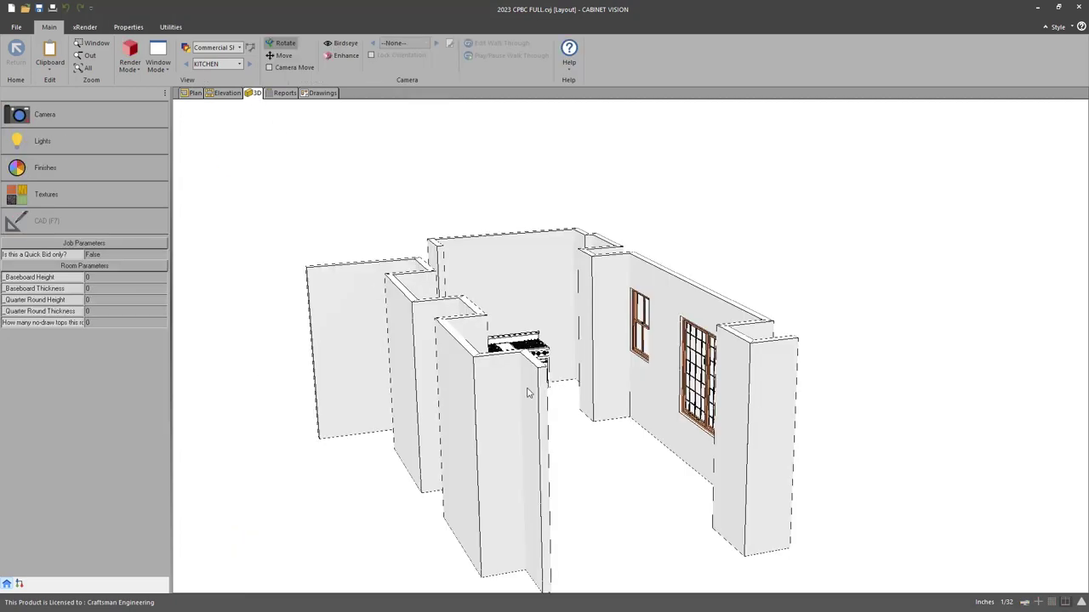
click(192, 93)
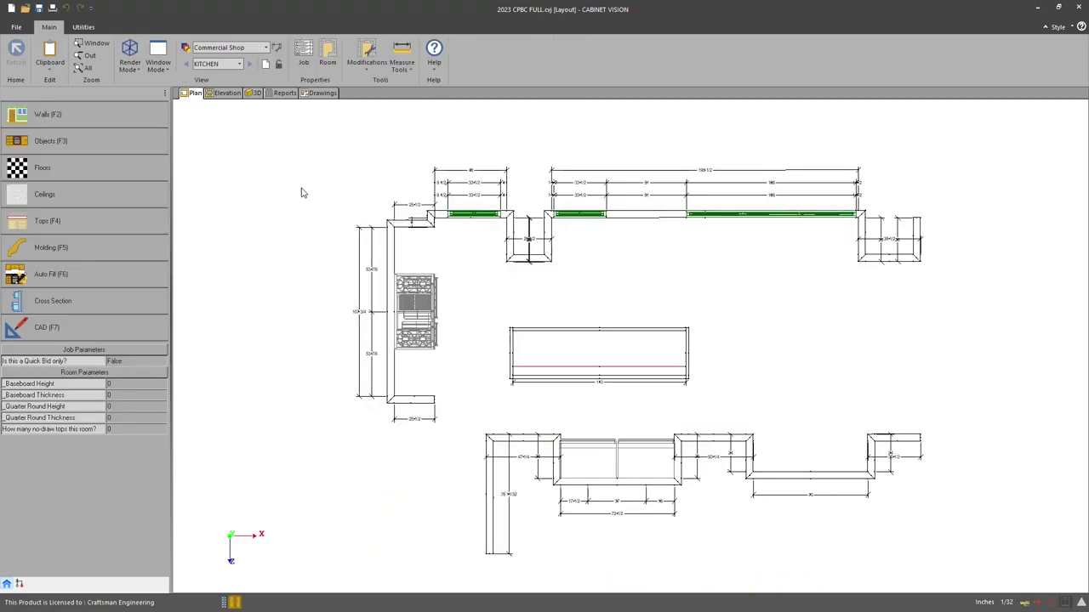
- Open the Base cabinet objects and consult the Kitchen - South elevation in the bid set PDF in Acrobat
key(F3)
click(29, 142)
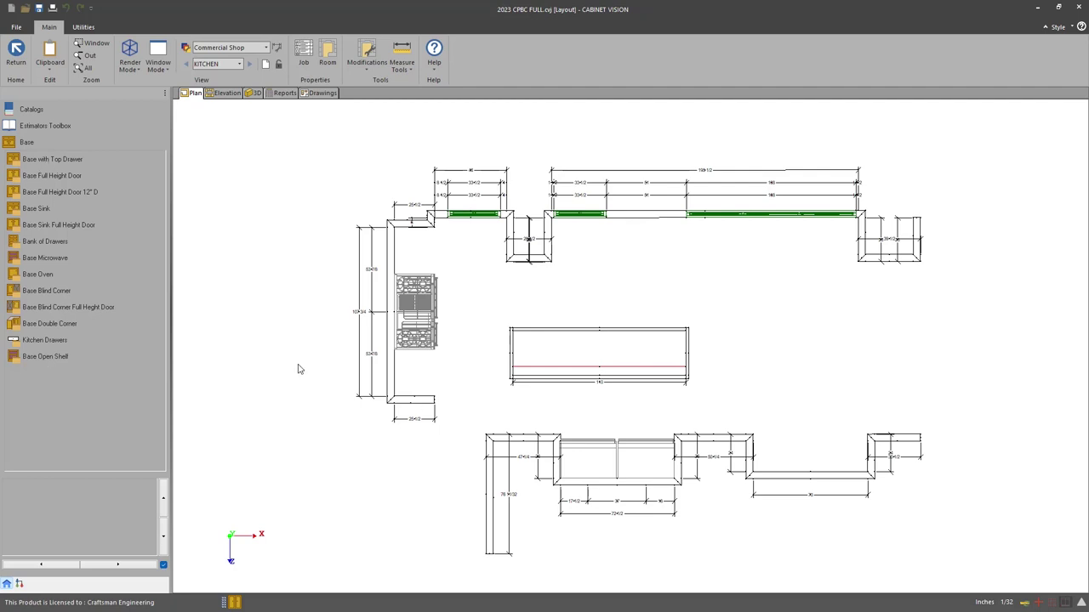
key(alt+Tab)
key(alt+Tab)
key(alt+Tab)
key(alt+Tab)
key(alt+Tab)
scroll(717, 463, down, 15)
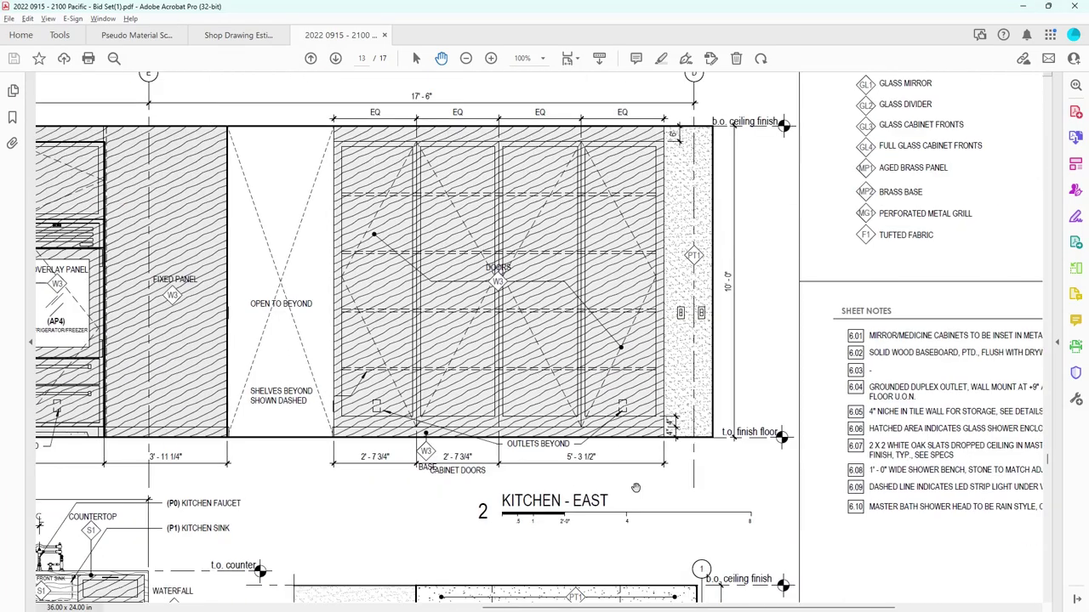
key(alt+Tab)
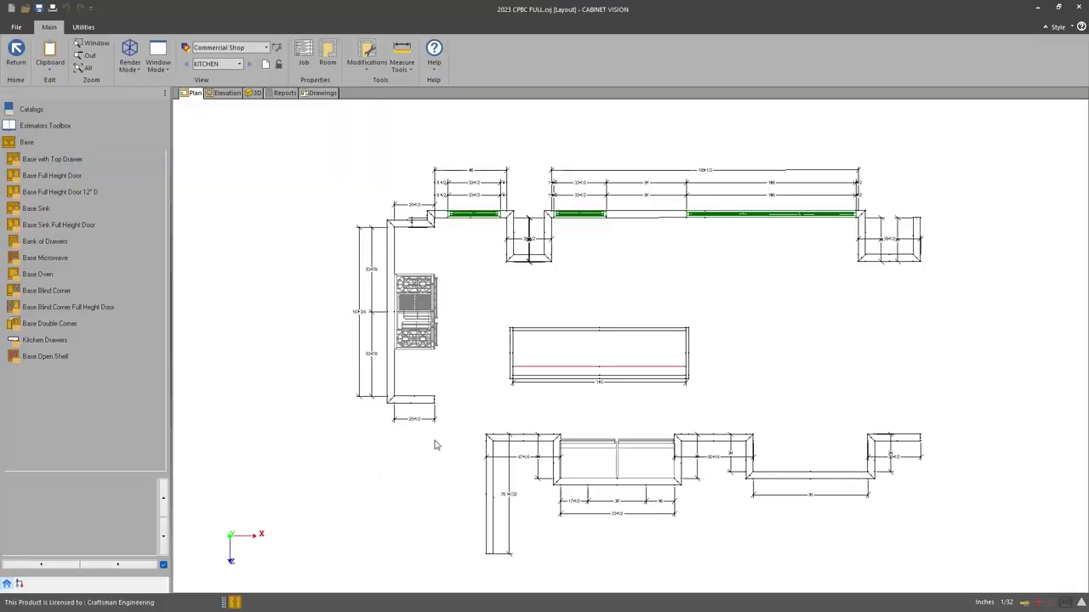
key(alt+Tab)
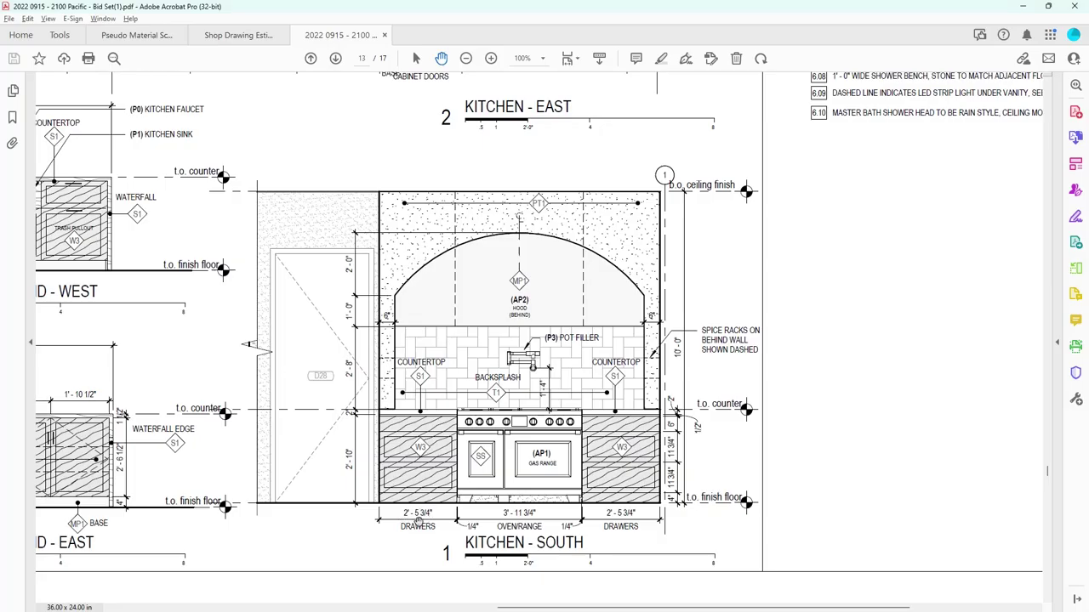
key(alt+Tab)
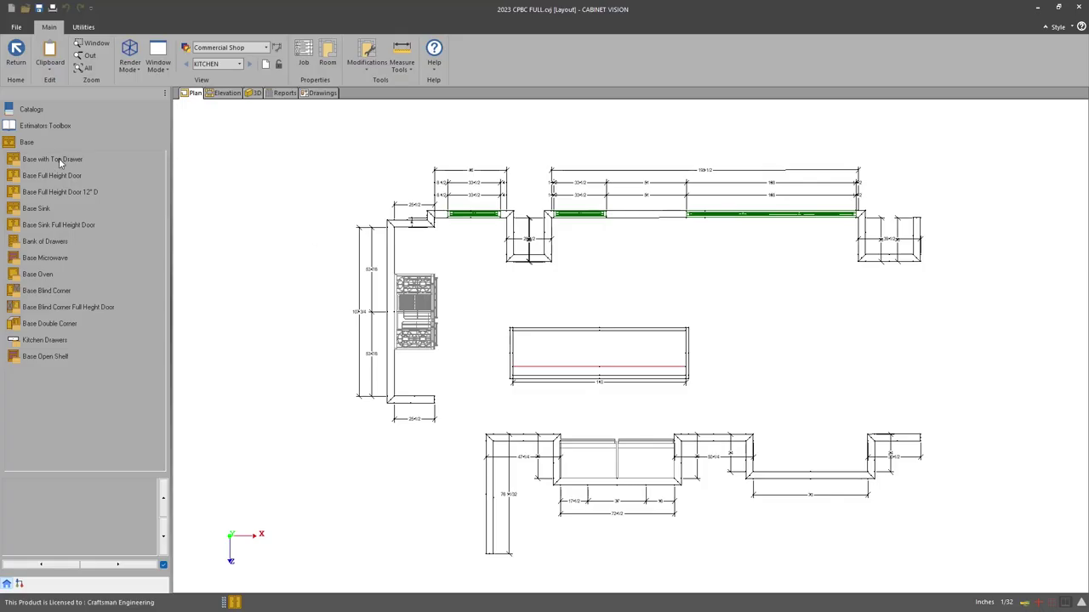
- Place a KBD30-3 three-drawer base cabinet on each side of the range, matching the Kitchen - South elevation
click(48, 243)
key(alt+Tab)
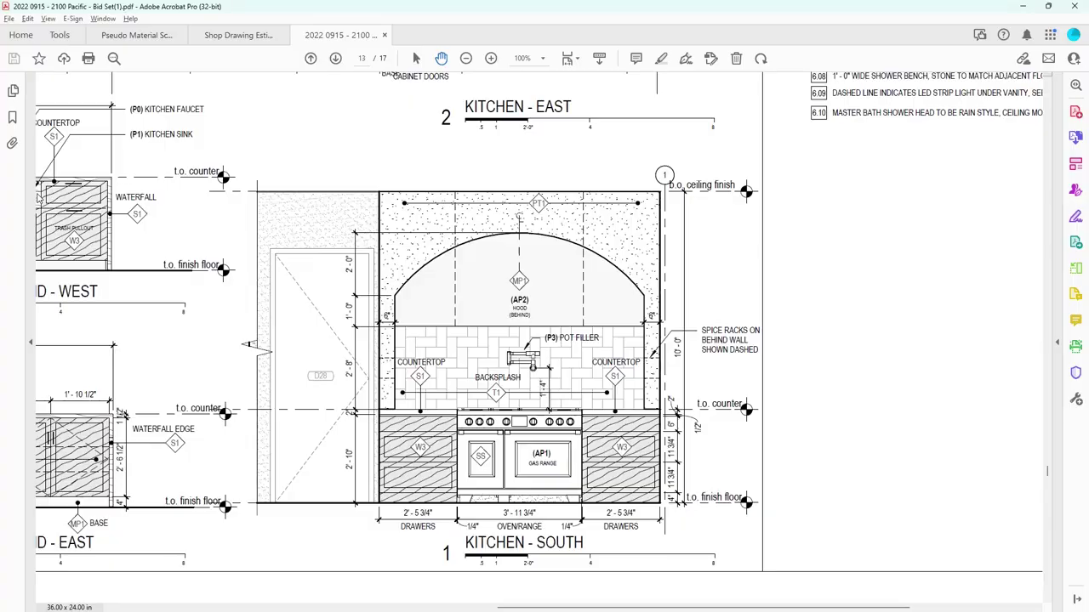
key(alt+Tab)
click(46, 195)
key(alt+Tab)
key(alt+Tab)
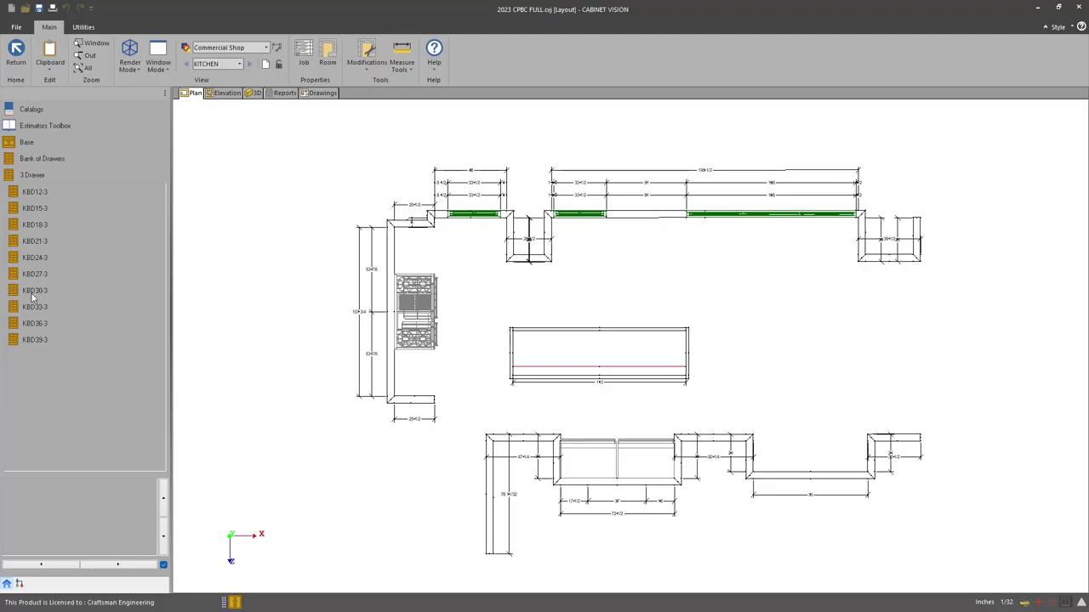
click(32, 297)
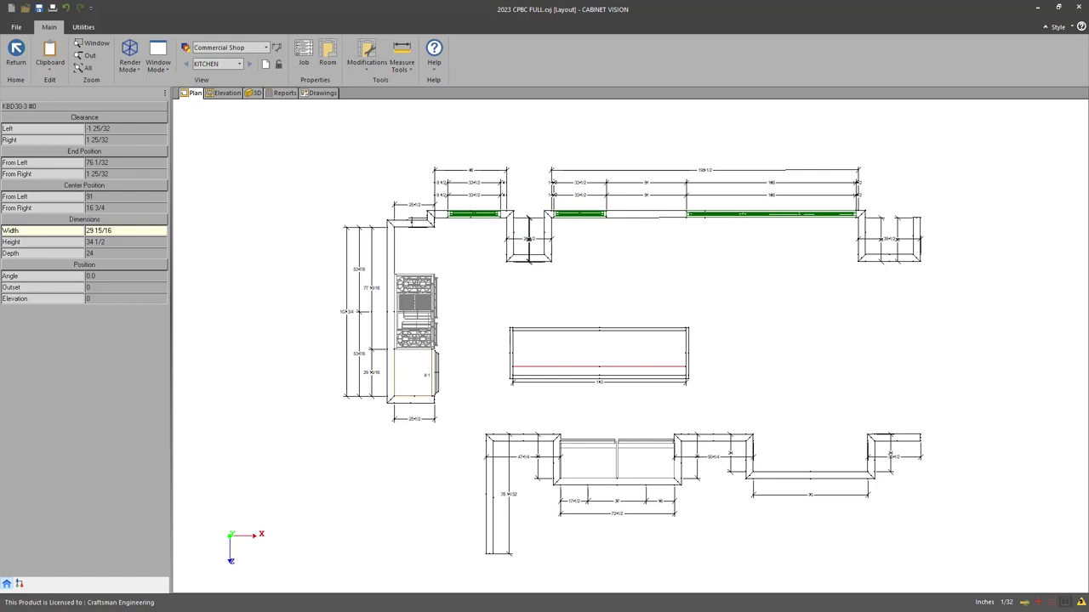
- Check the range and its flanking drawer cabinets in the Wall 2 - Front elevation, then return to the plan
click(224, 92)
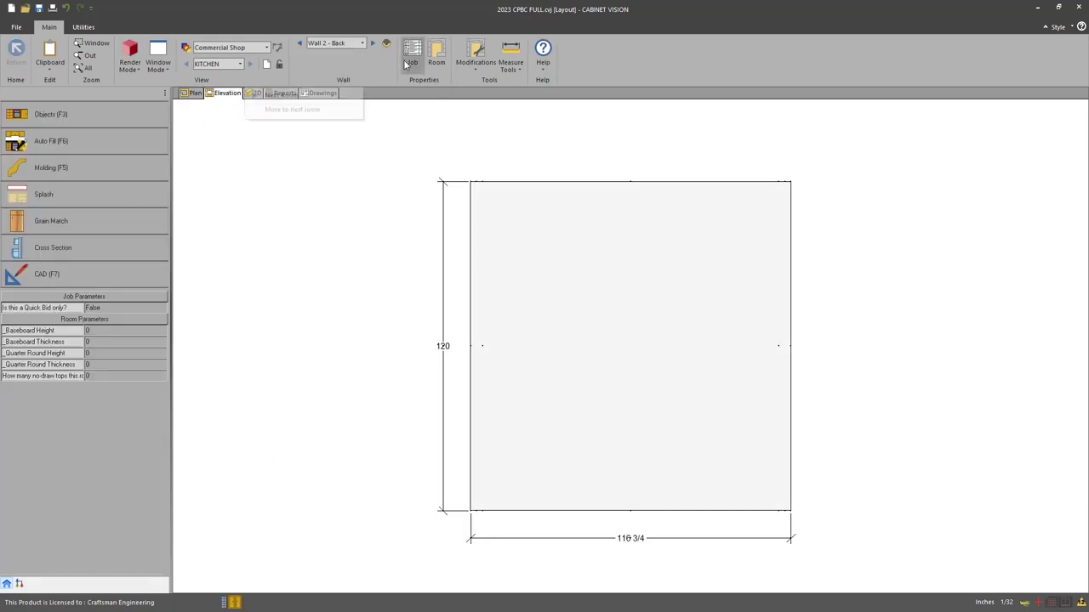
click(372, 43)
click(372, 43)
click(371, 43)
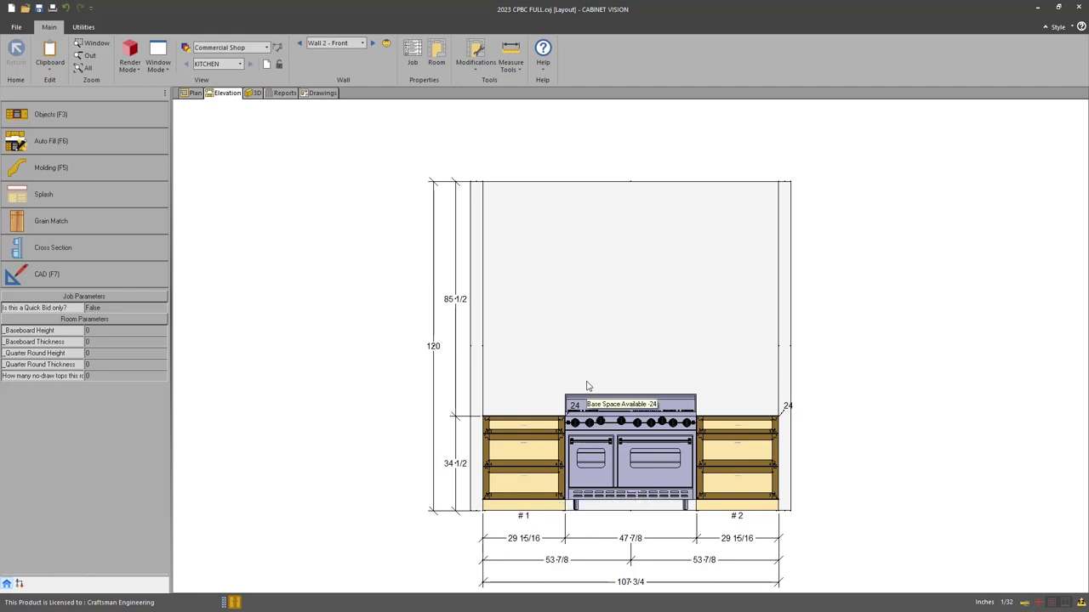
click(192, 93)
- Examine the cabinet and bench layout on the window wall elevation in the bid set PDF
key(alt+Tab)
scroll(692, 426, up, 10)
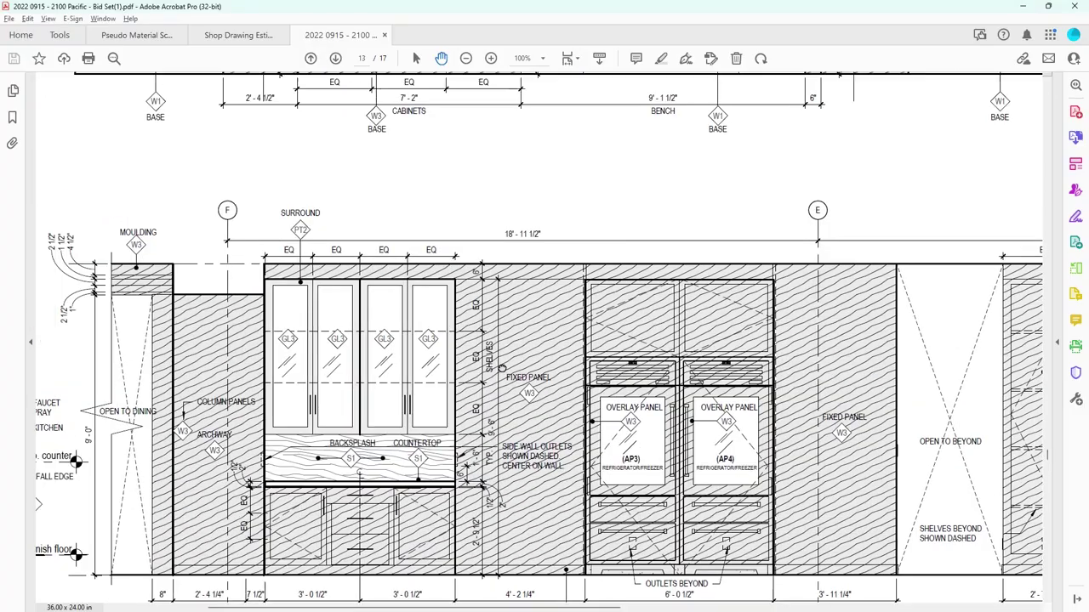
mouse_move(611, 177)
mouse_down()
mouse_move(644, 510)
mouse_move(605, 532)
mouse_up()
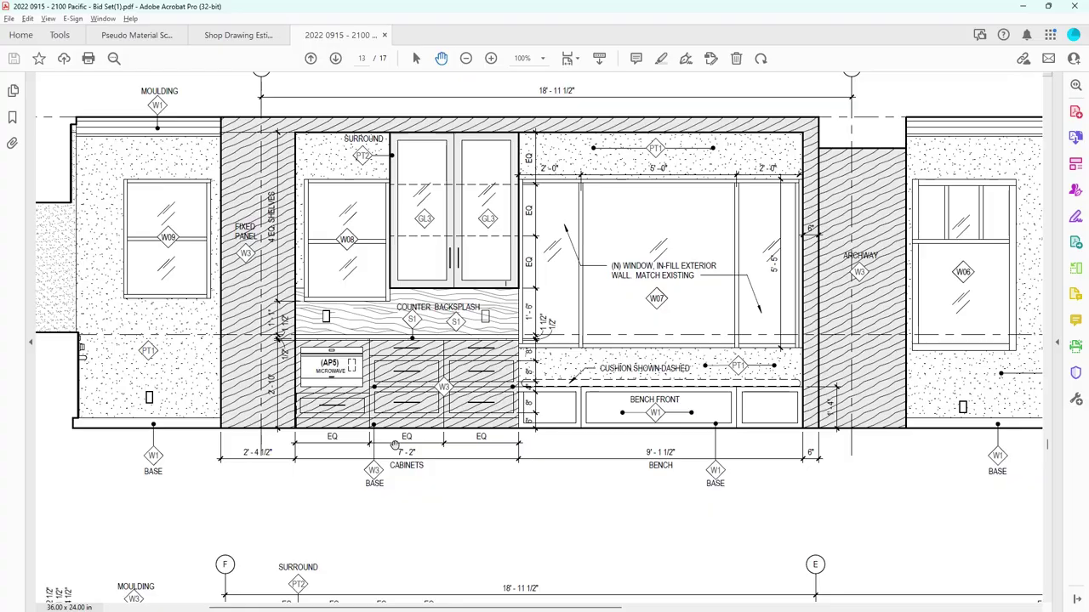
key(alt+Tab)
- Place a BMW30 base microwave cabinet at the left end of the window wall and set its width to 28 5/8
click(51, 140)
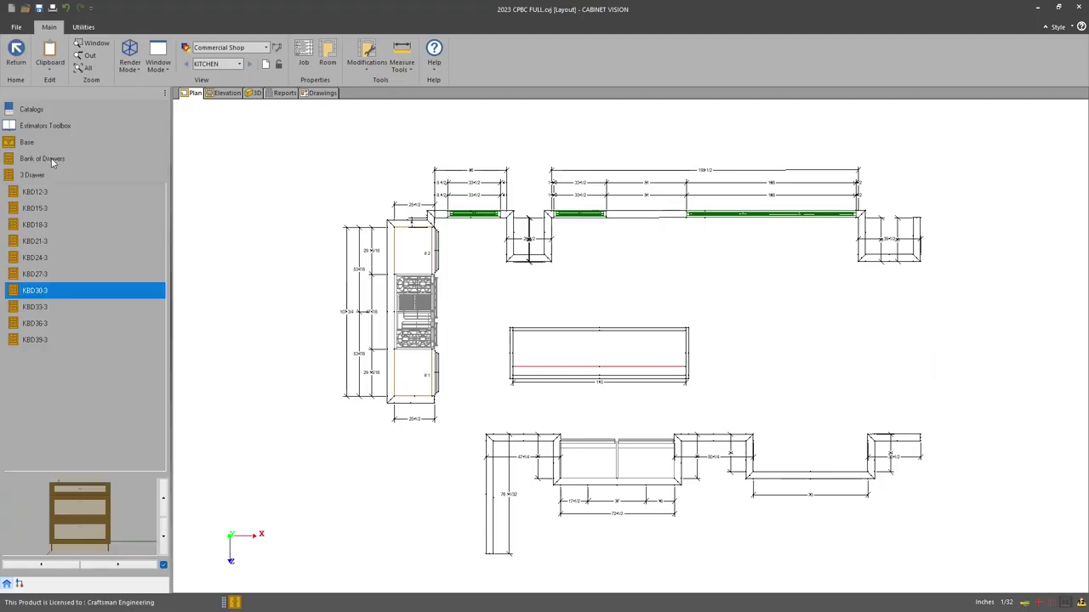
click(73, 162)
click(38, 192)
click(33, 209)
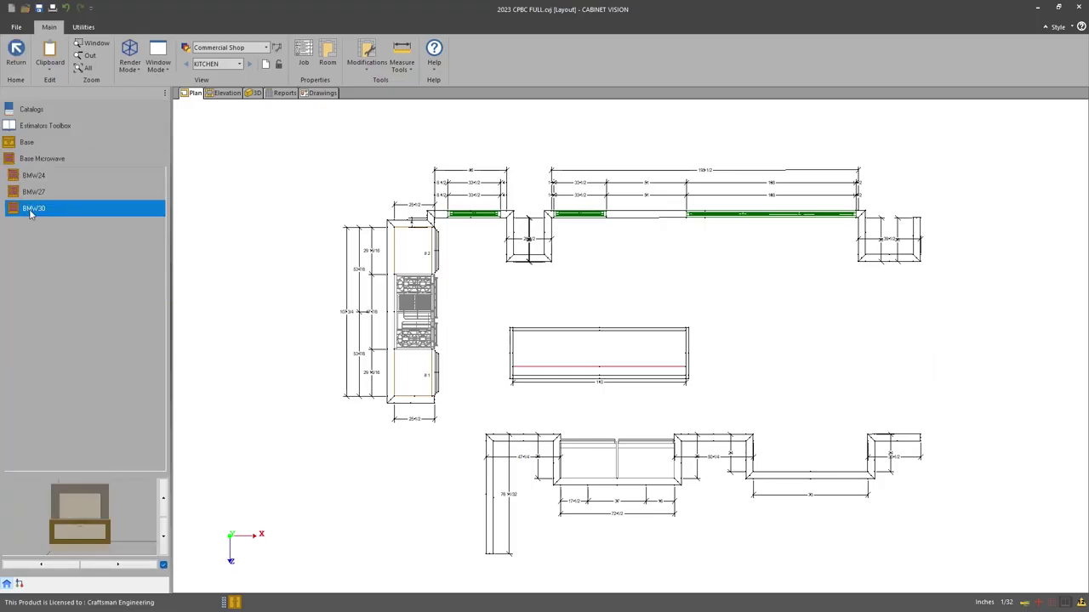
click(582, 244)
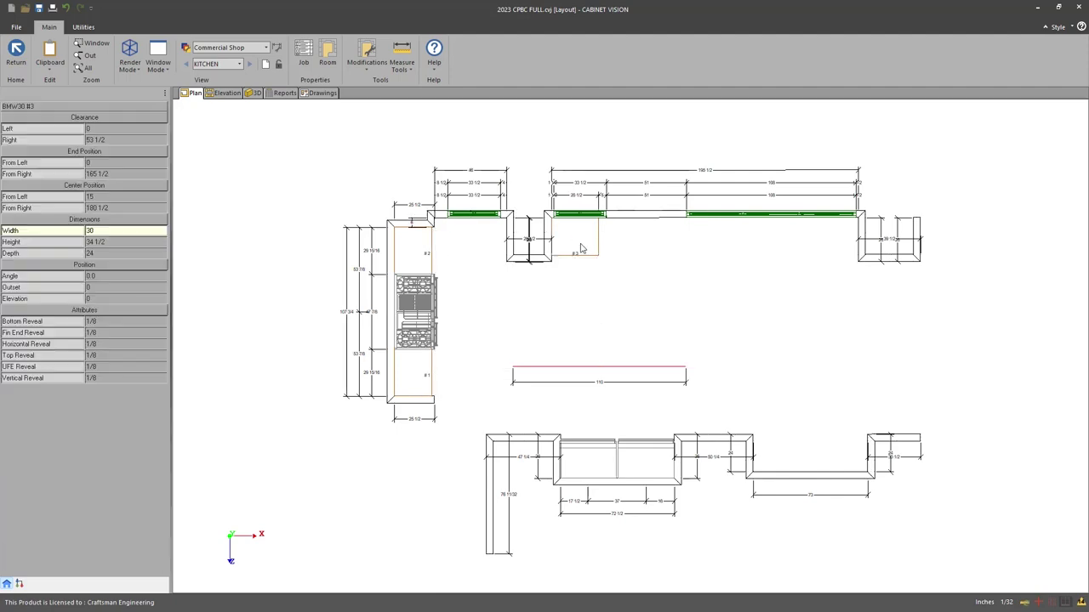
click(95, 232)
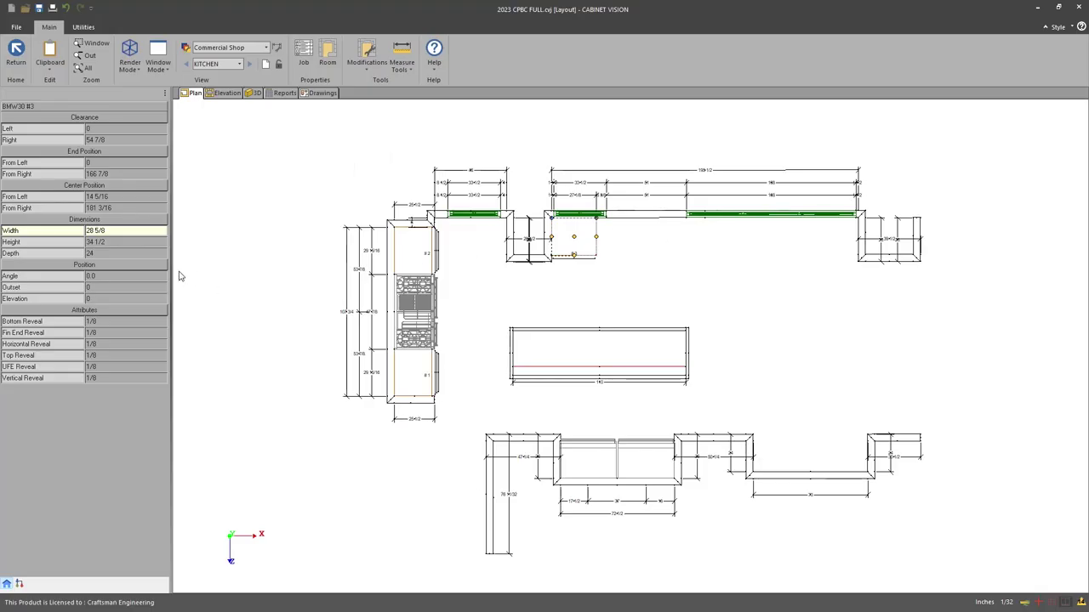
click(419, 373)
click(16, 59)
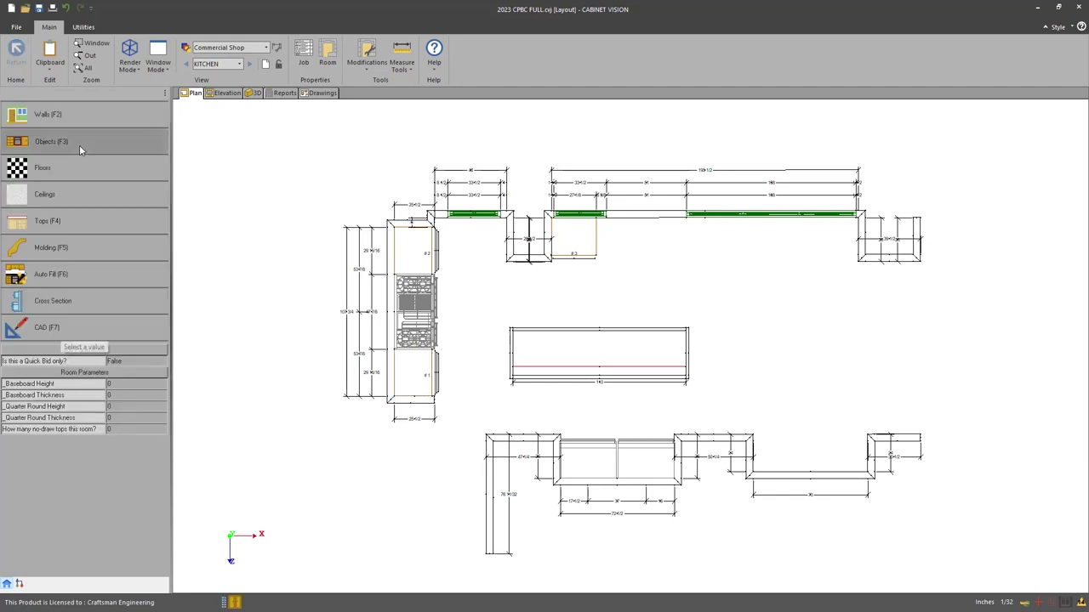
- Place a KBD30-3 three-drawer base cabinet directly beside the microwave cabinet on the window wall
click(80, 146)
click(55, 160)
click(43, 241)
click(25, 194)
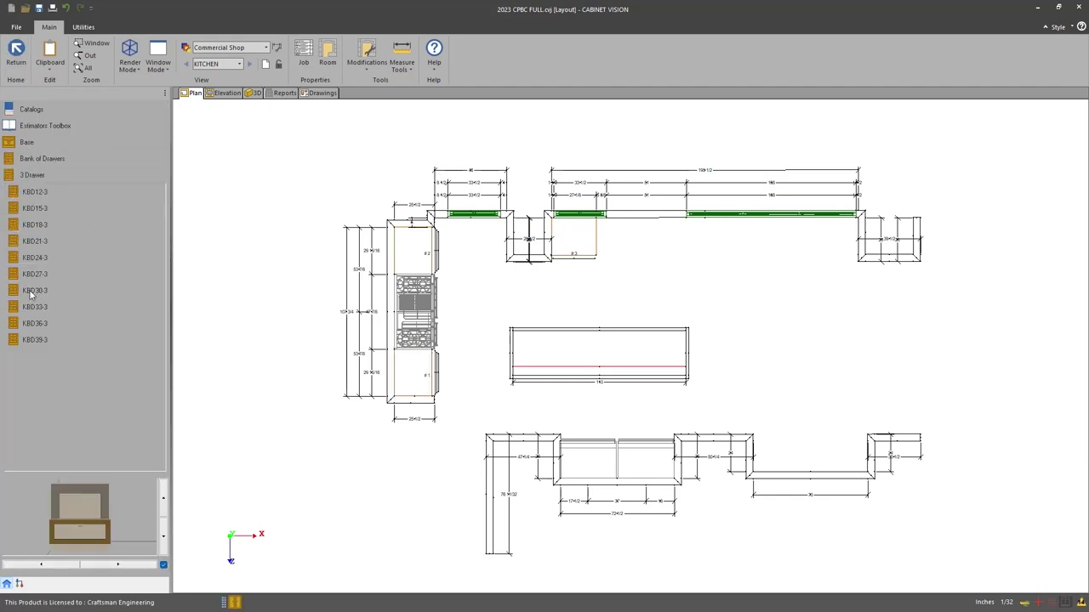
click(31, 293)
click(614, 240)
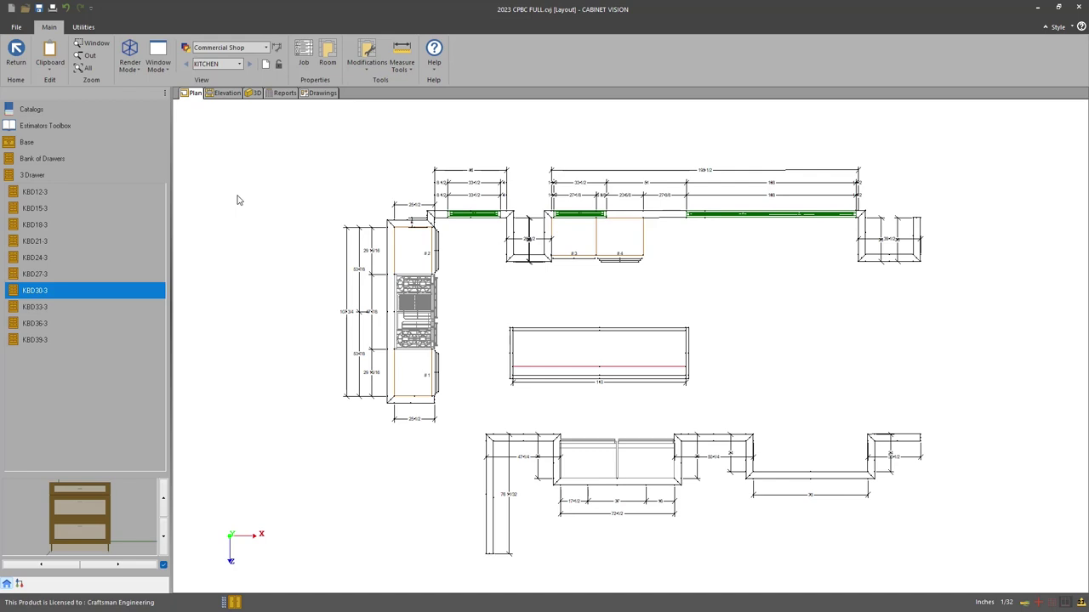
- Set the new drawer cabinet's width to 28 5/8, stretching it right, and place a second drawer cabinet beside it
click(107, 232)
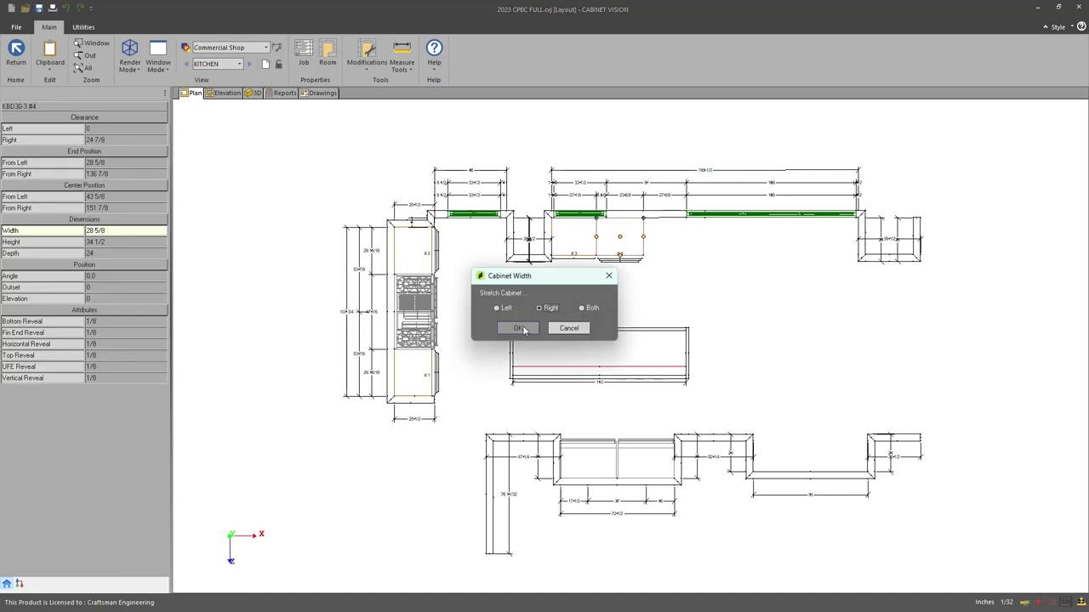
click(524, 331)
right_click(598, 233)
click(625, 242)
click(663, 239)
click(758, 256)
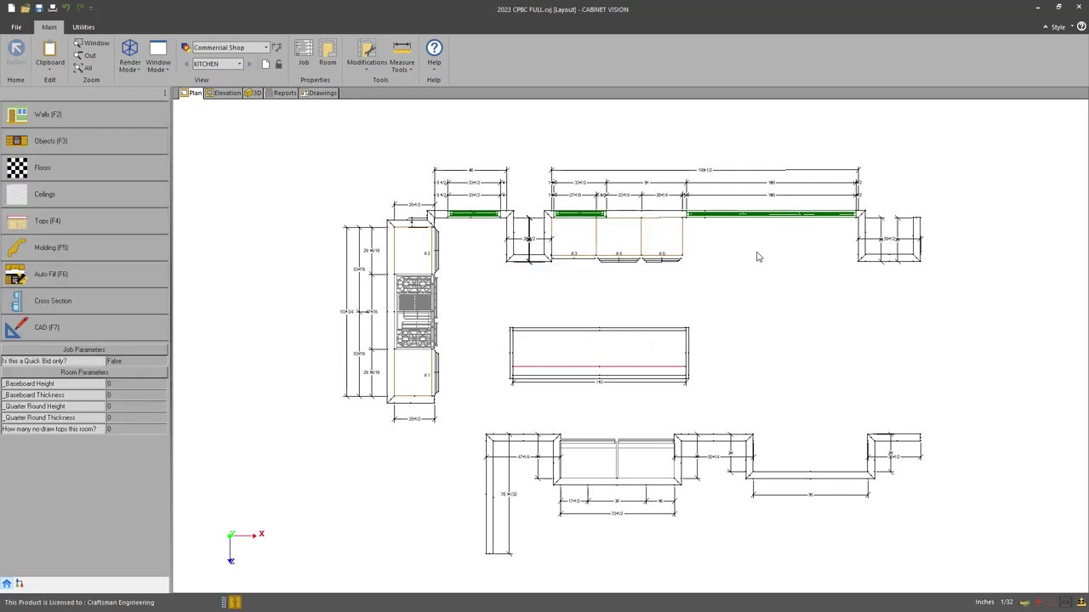
- Place a BBDWR39 bench base on the window wall directly beside the second drawer cabinet, below the large window
key(alt+Tab)
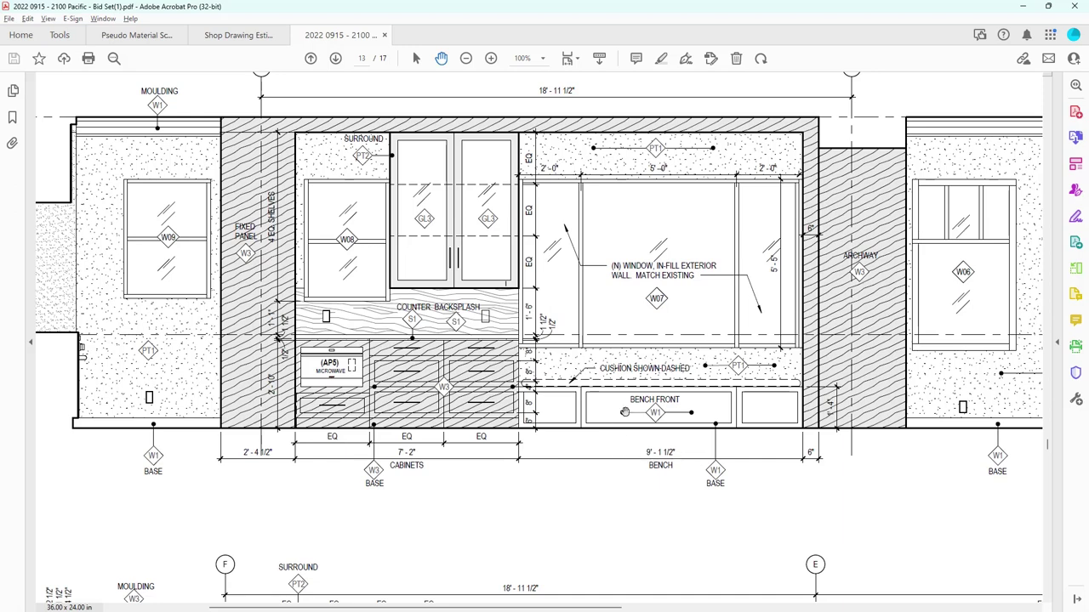
key(alt+Tab)
click(73, 142)
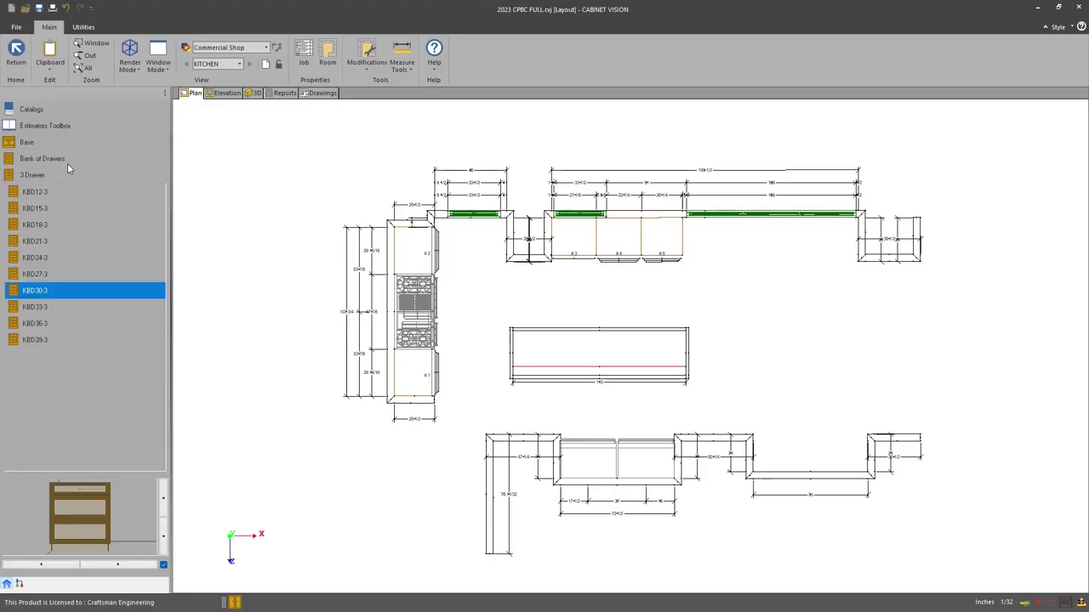
click(43, 142)
click(49, 141)
click(38, 195)
click(38, 244)
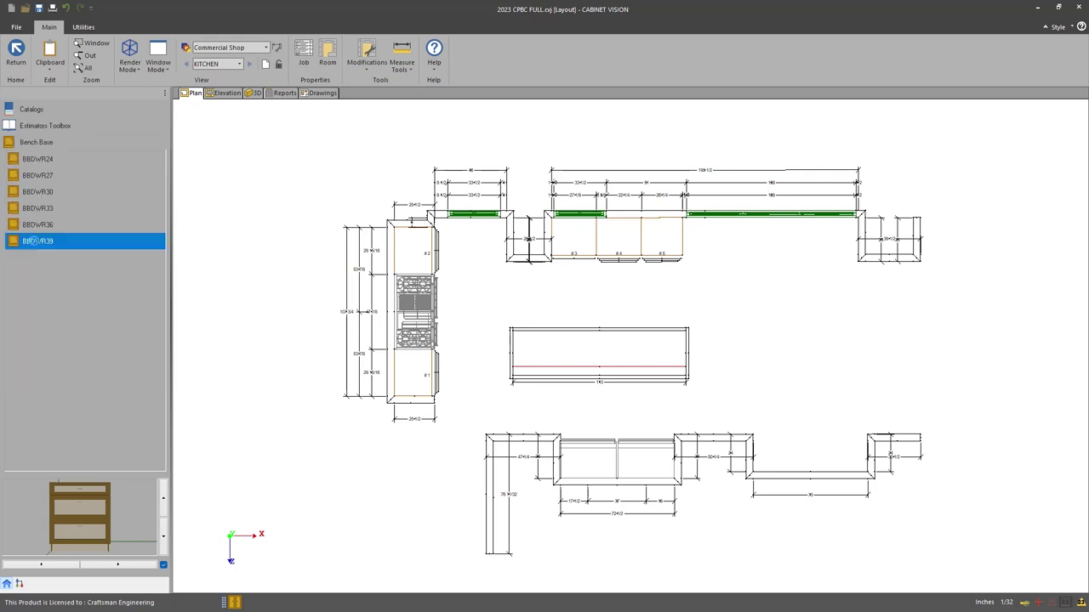
click(713, 229)
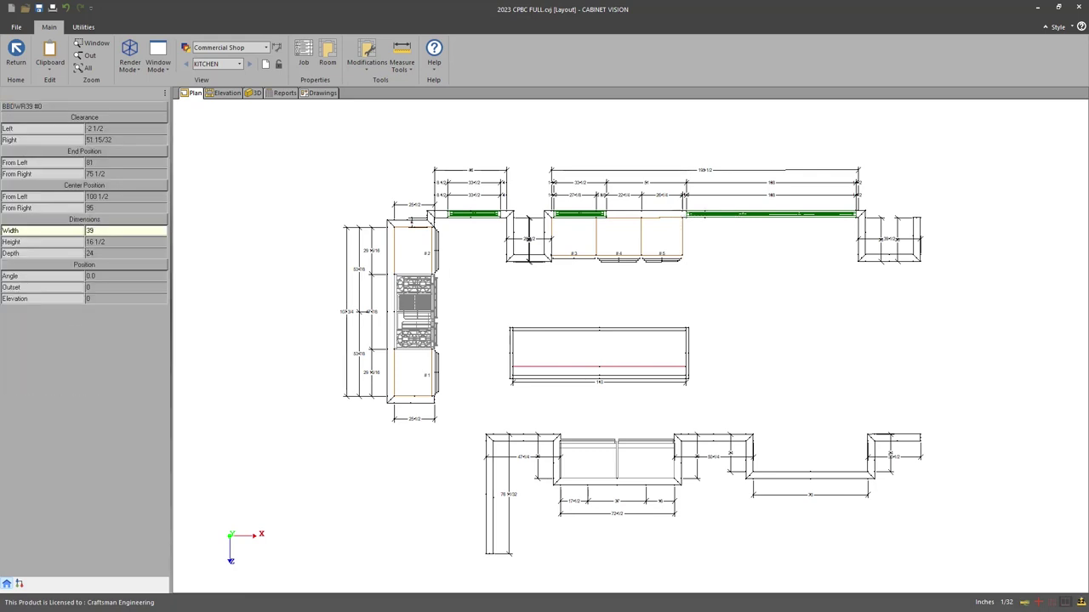
- Set the bench base's width to 109 1/2, stretching it right, and its depth to 18
click(96, 231)
text(109.5)
key(Return)
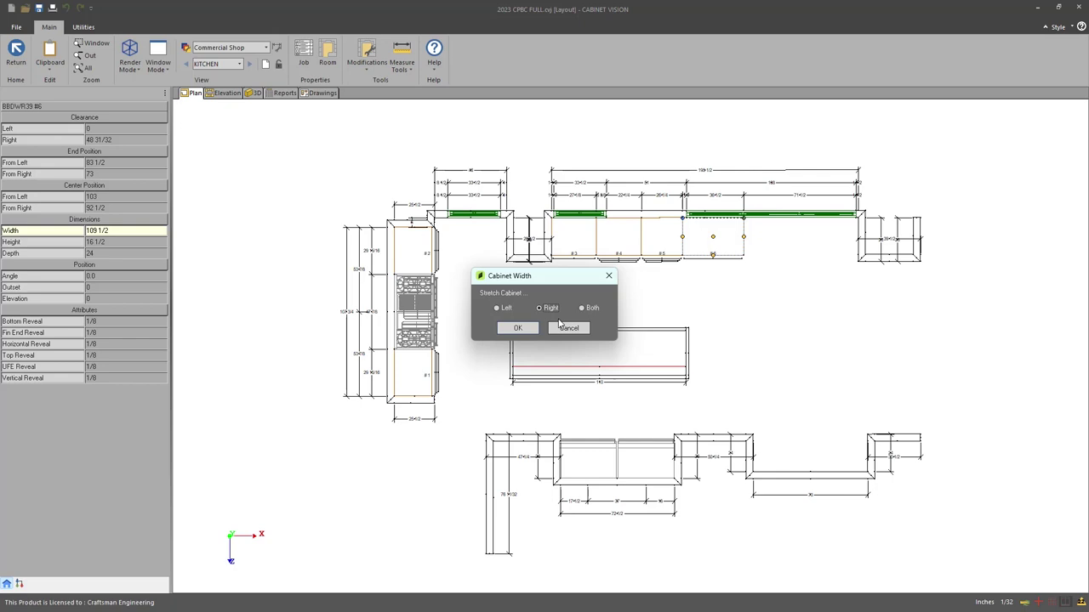
key(Return)
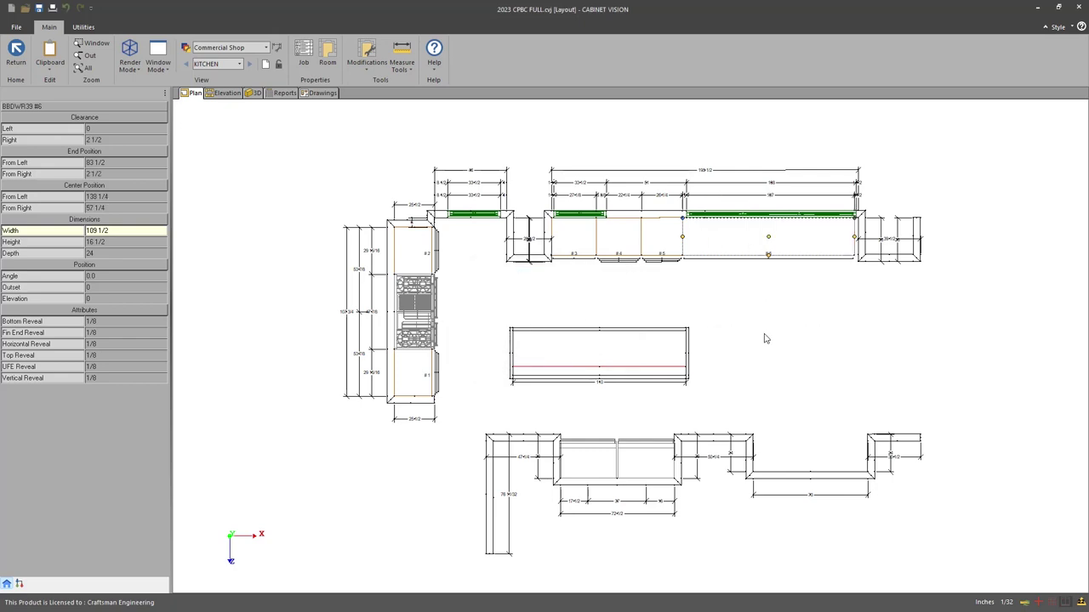
click(93, 253)
text(18)
key(Return)
- Split the bench base's face into three equal drawer openings, following the bench front in the bid set elevation
click(228, 93)
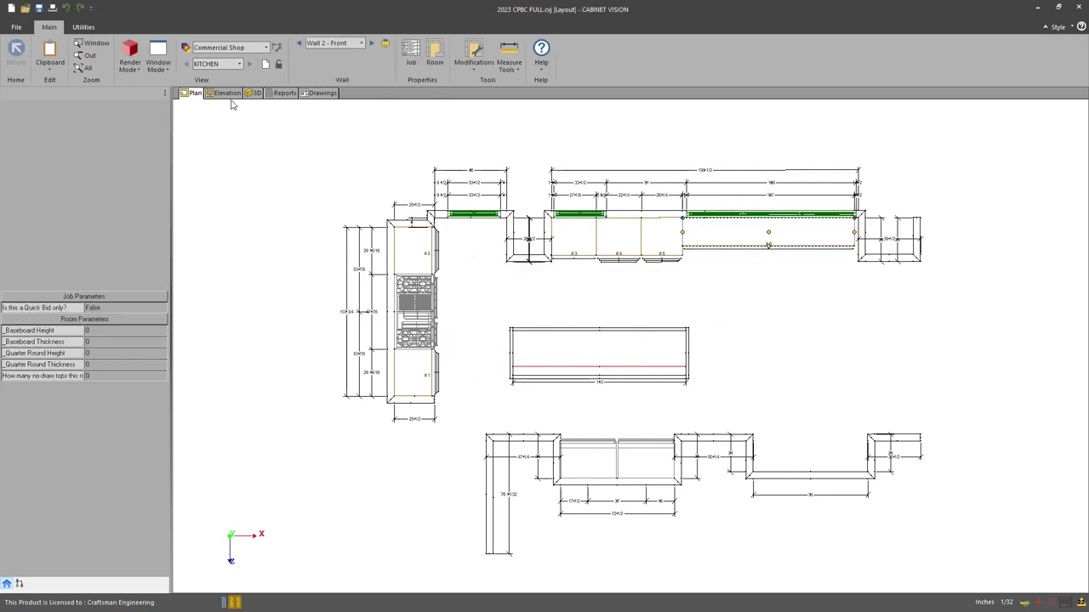
click(722, 486)
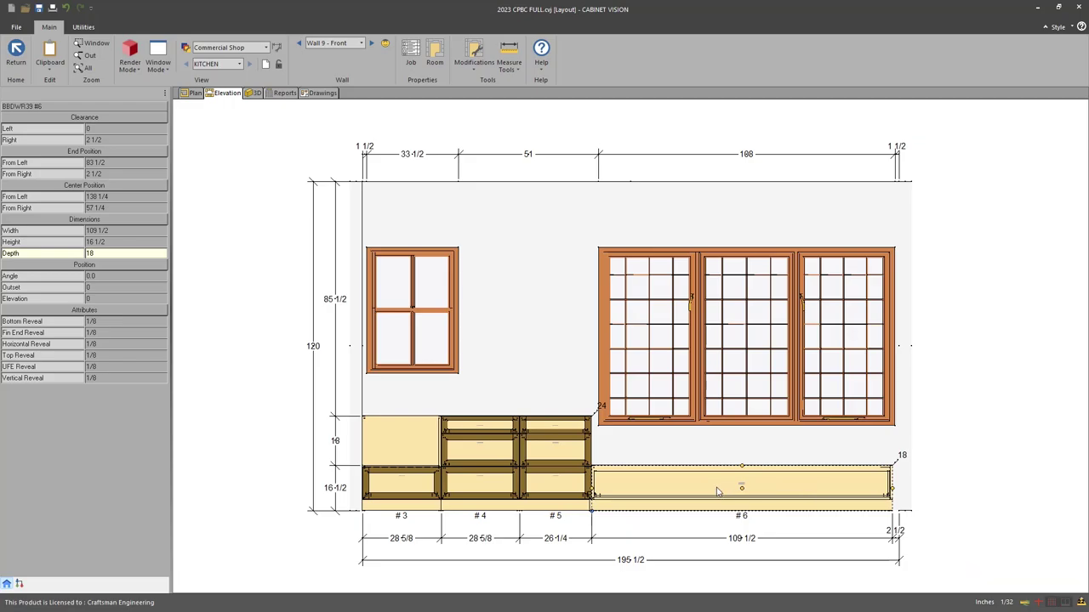
key(alt+Tab)
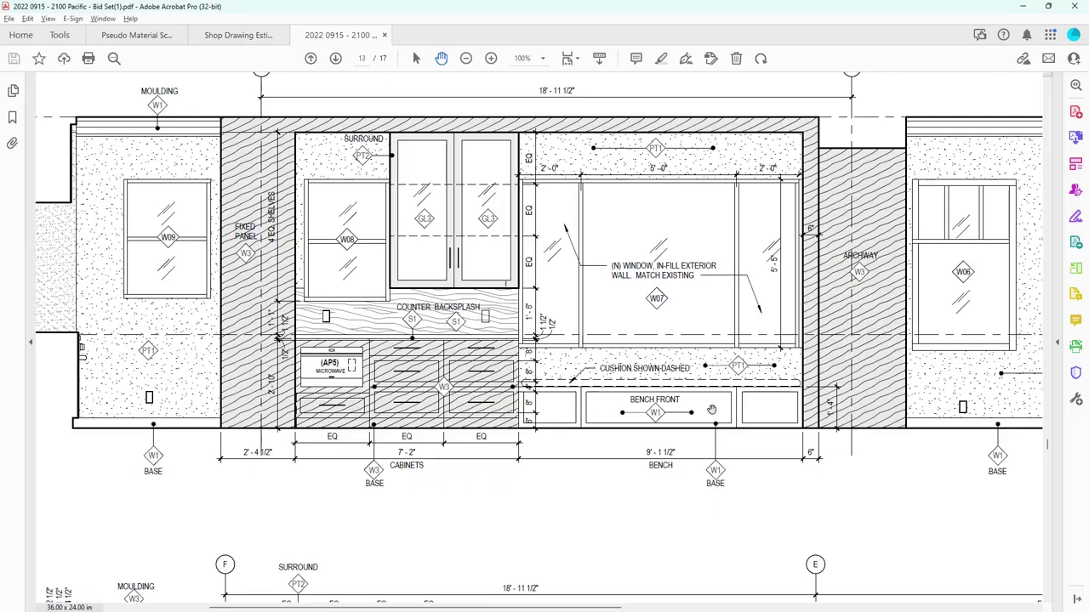
key(alt+Tab)
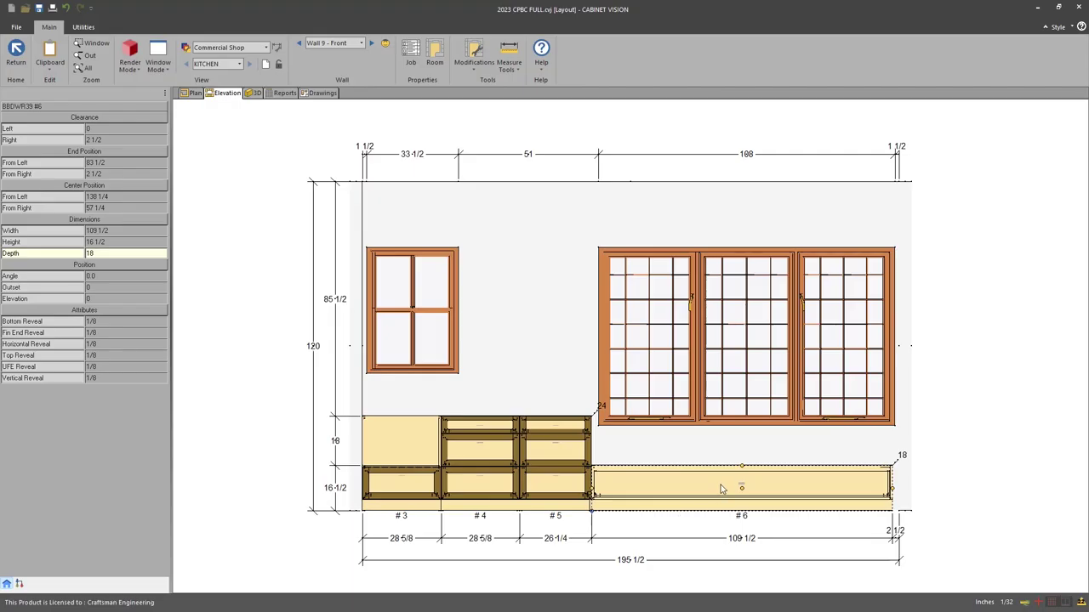
double_click(720, 489)
click(567, 347)
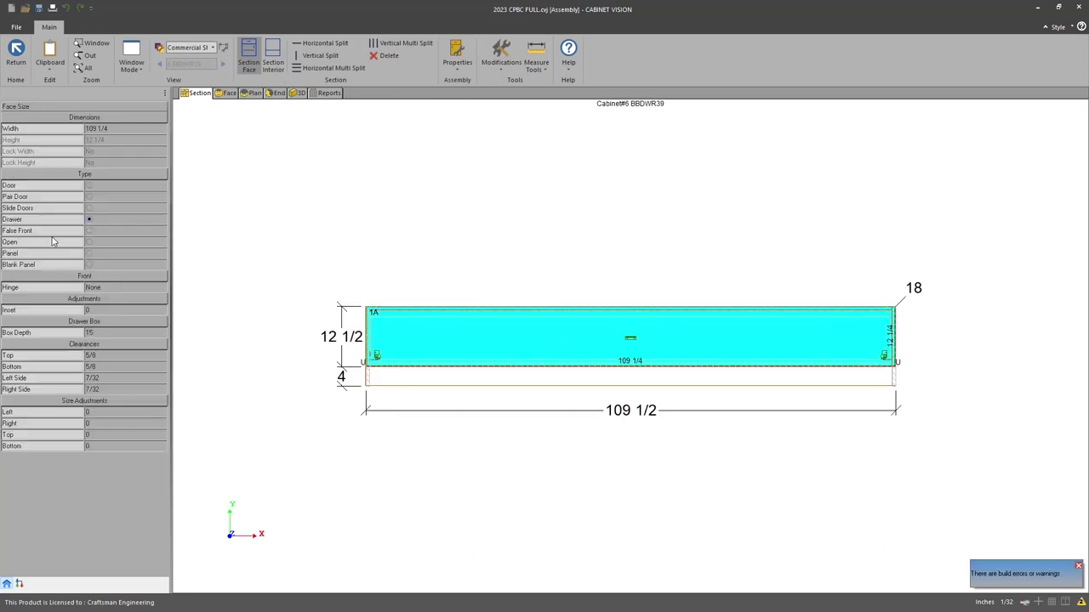
click(89, 231)
click(332, 68)
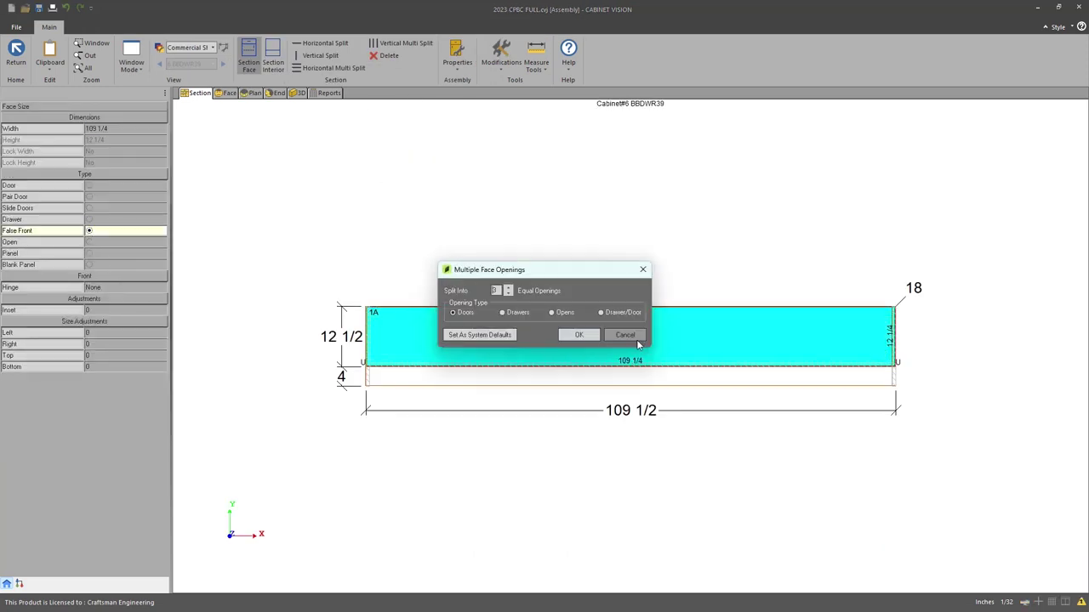
click(503, 313)
click(579, 335)
- Change all three bench openings to false fronts and return to the room's plan view
click(479, 343)
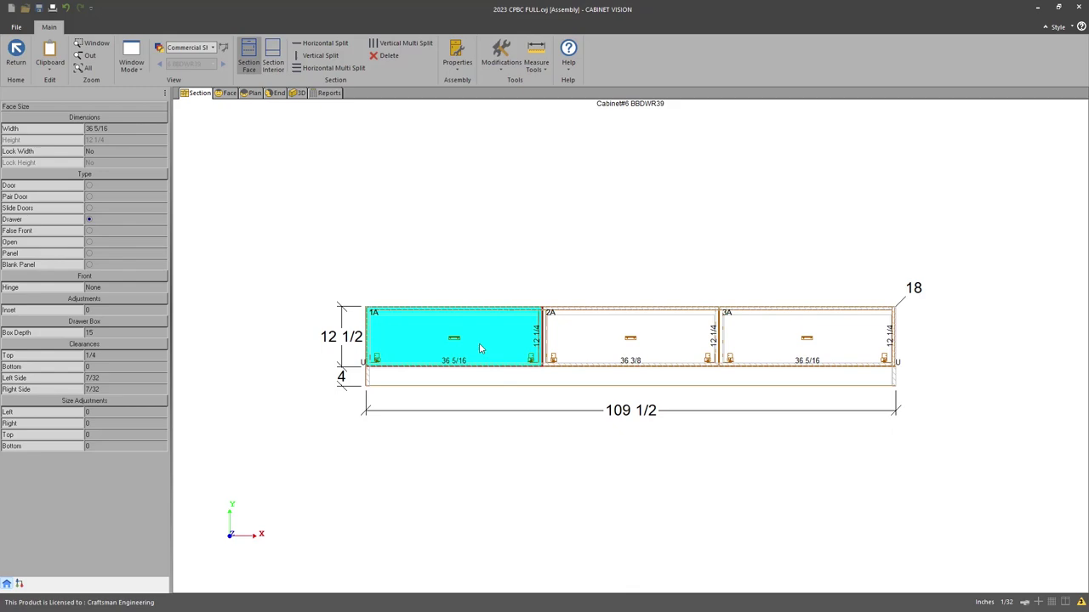
click(91, 231)
click(612, 338)
click(90, 232)
click(779, 340)
click(89, 231)
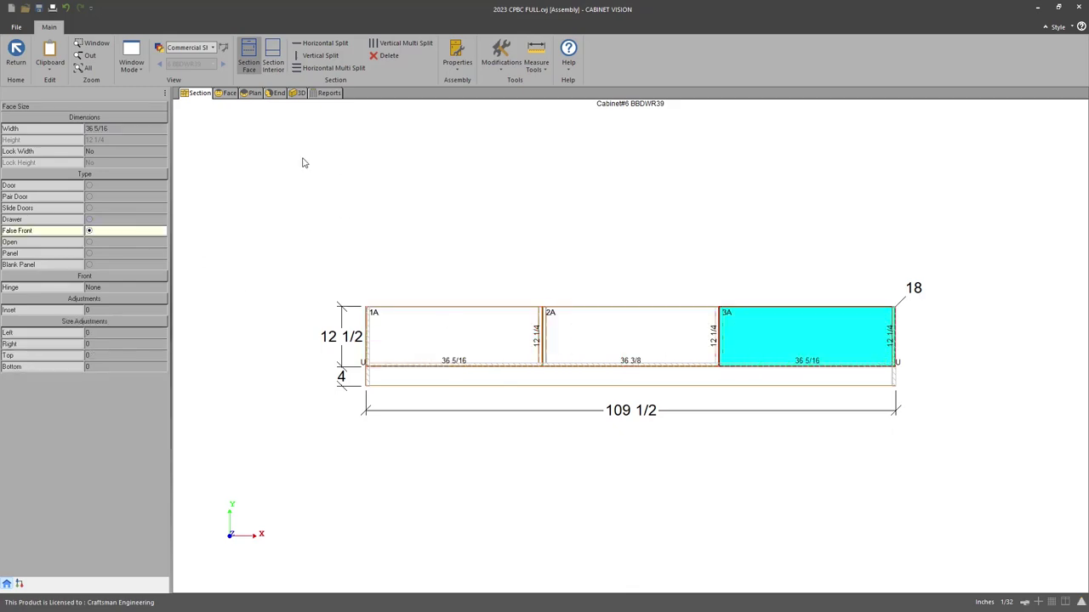
click(12, 49)
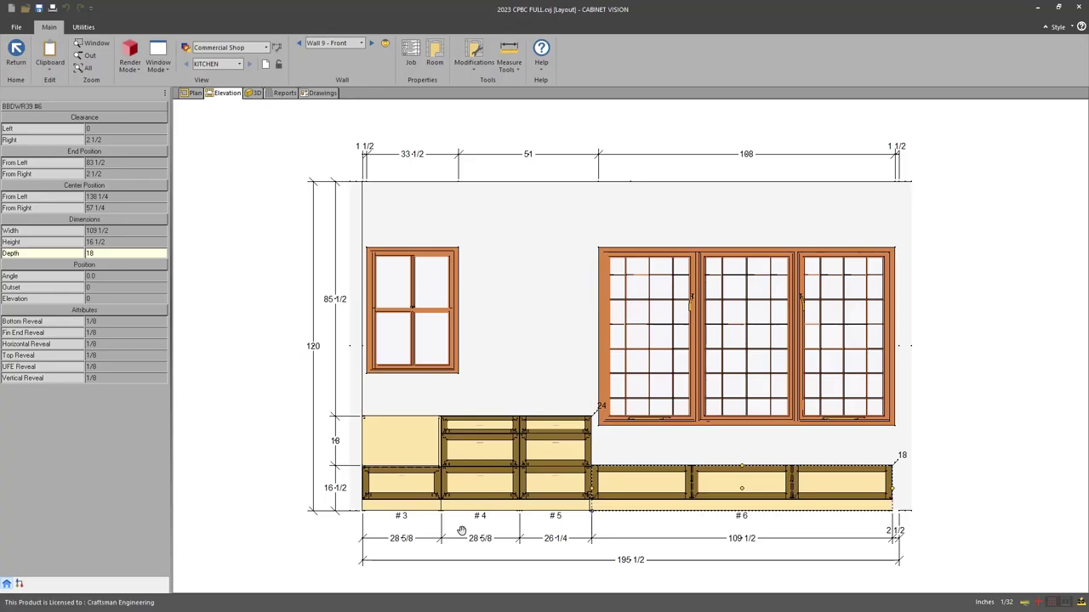
click(15, 52)
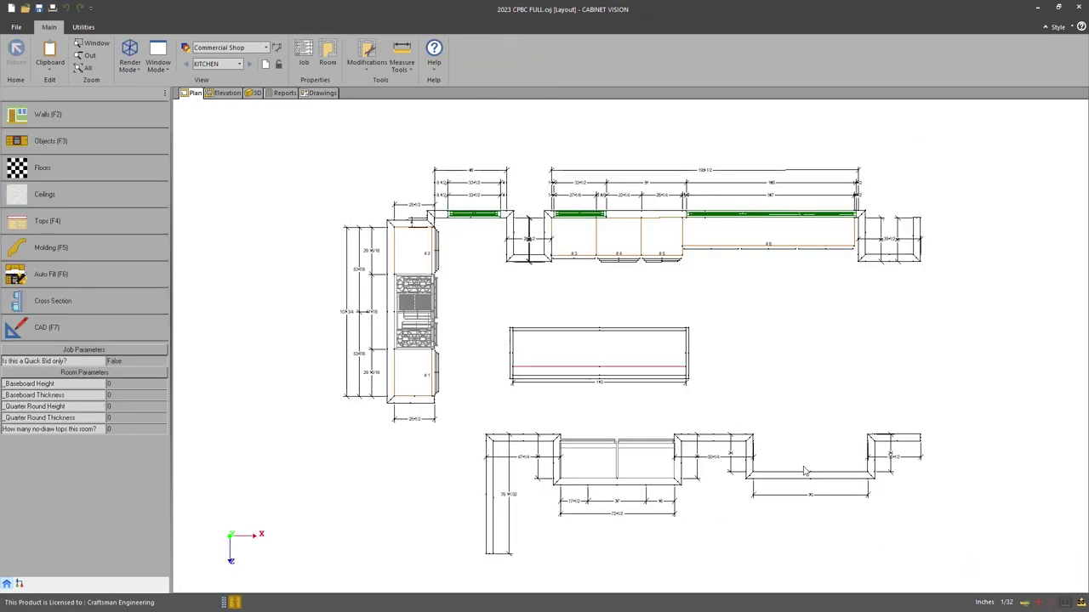
- Examine the north elevation in the bid set PDF for the door and drawer cabinets beside the refrigerators
key(alt+Tab)
drag(569, 423, 224, 381)
drag(248, 478, 669, 138)
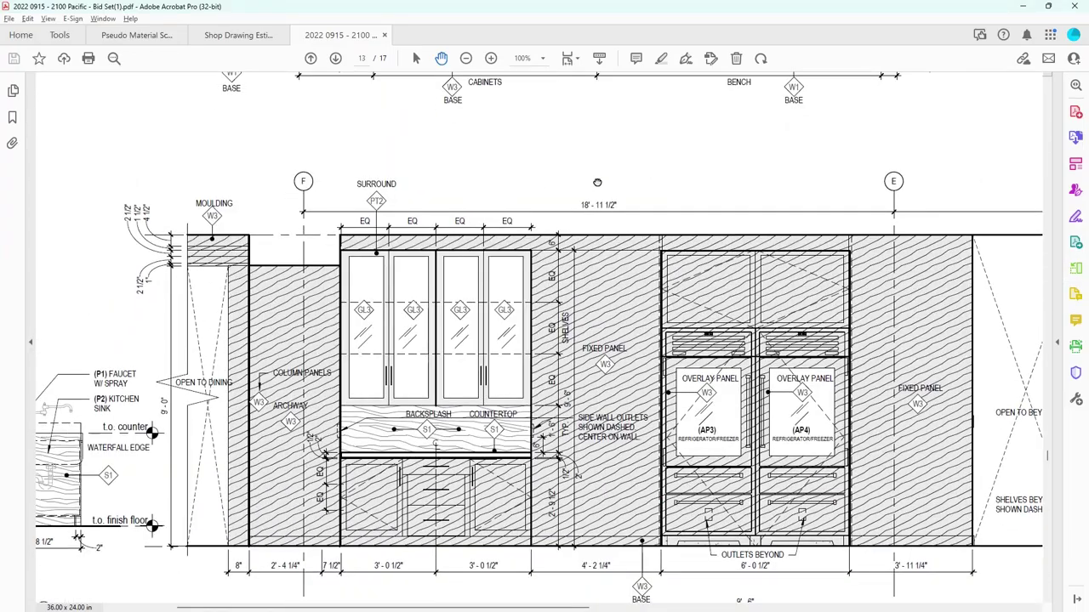
drag(651, 360, 572, 313)
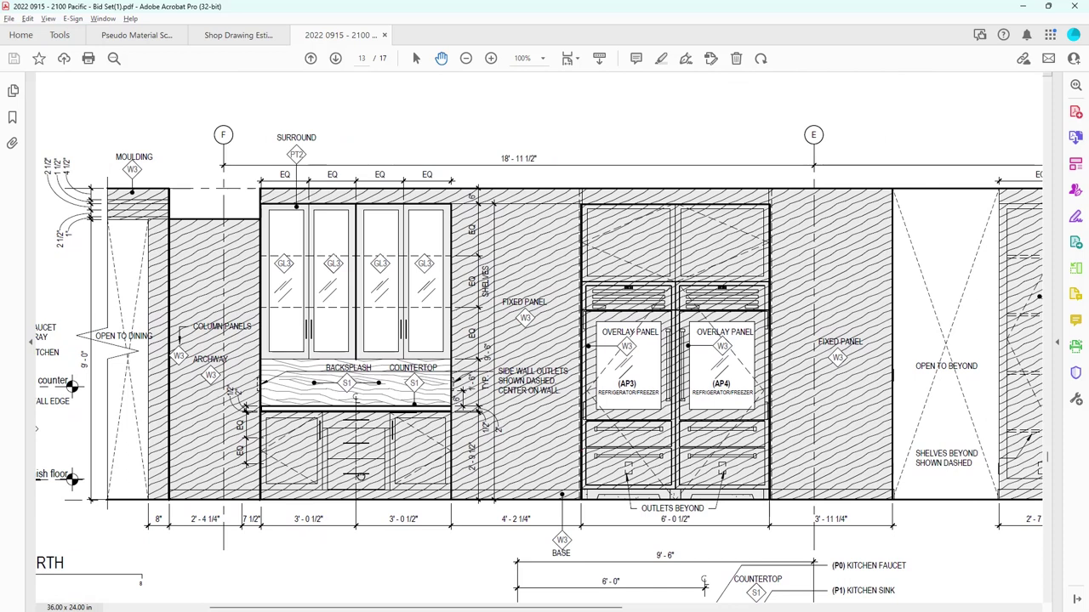
scroll(360, 478, down, 1)
scroll(360, 477, left, 1)
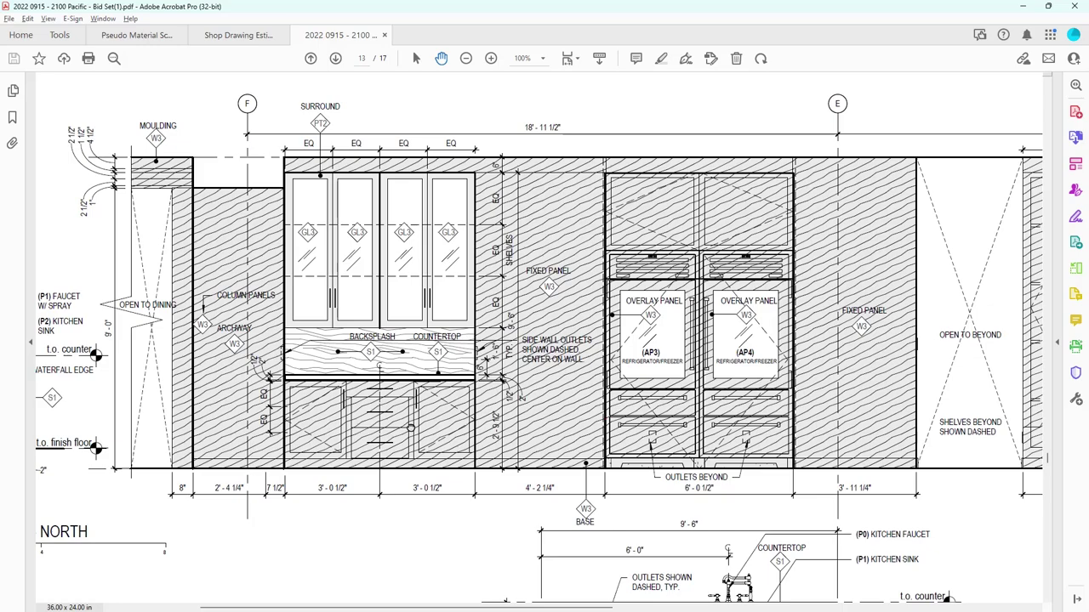
- Place a BFHD24R full-height door base cabinet at each end of the 73-inch recess opposite the window wall
key(alt+Tab)
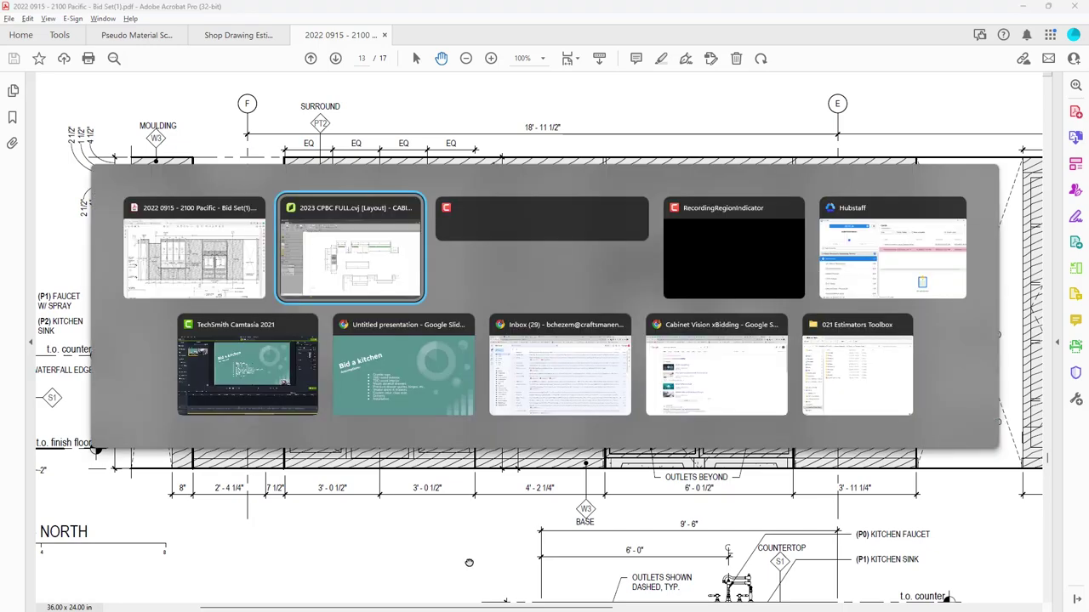
click(107, 133)
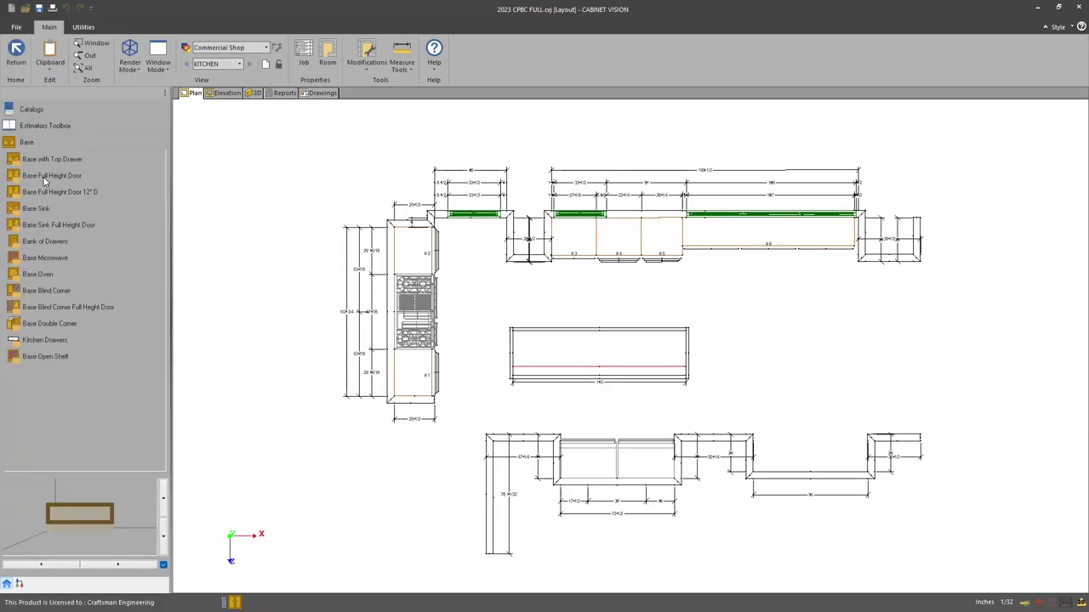
click(47, 176)
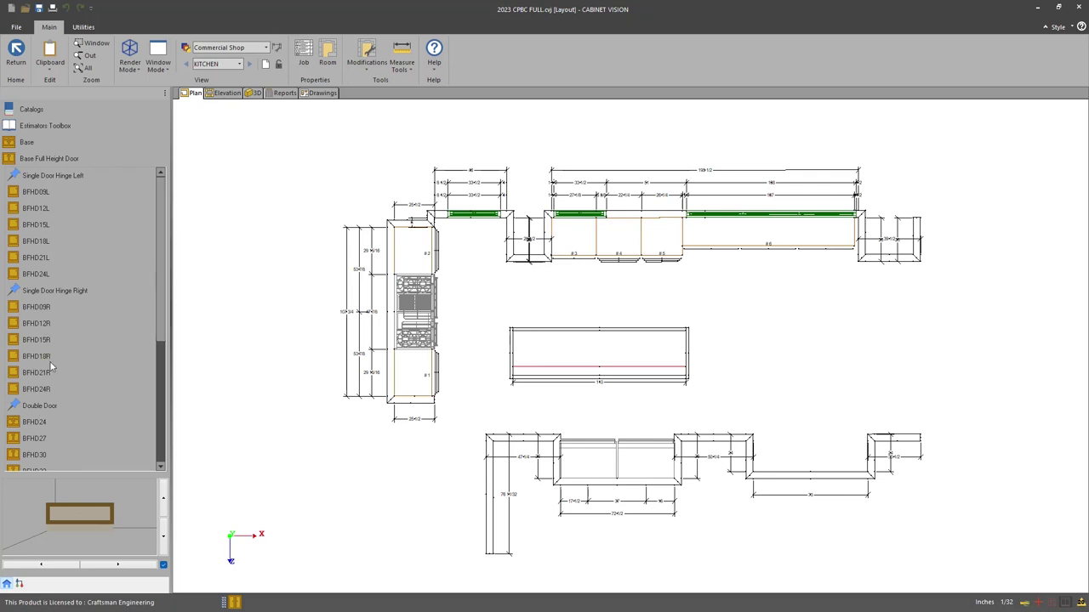
click(34, 390)
click(831, 453)
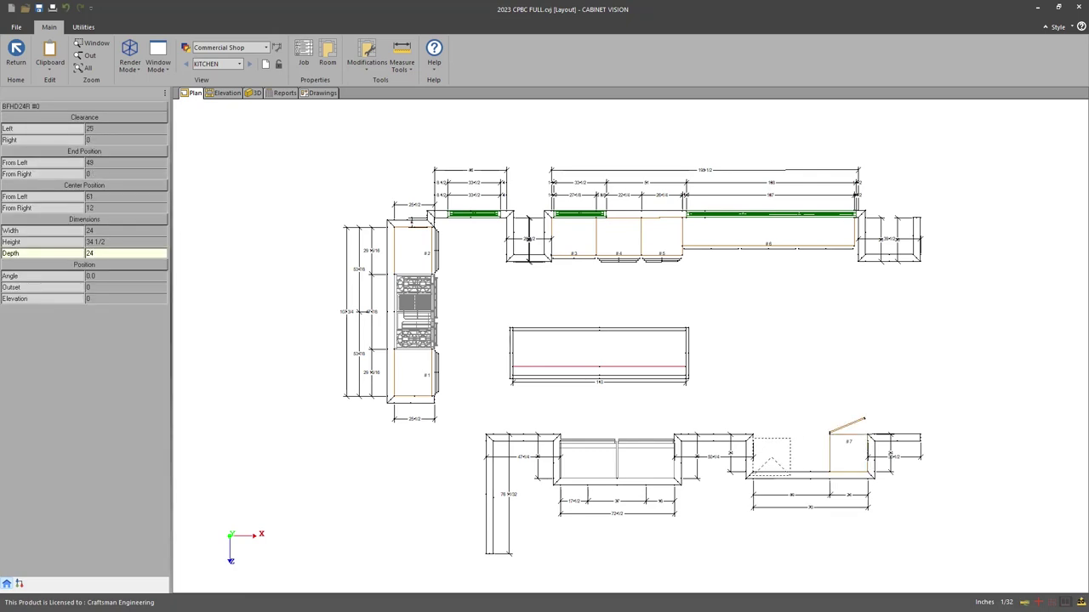
click(770, 457)
key(Escape)
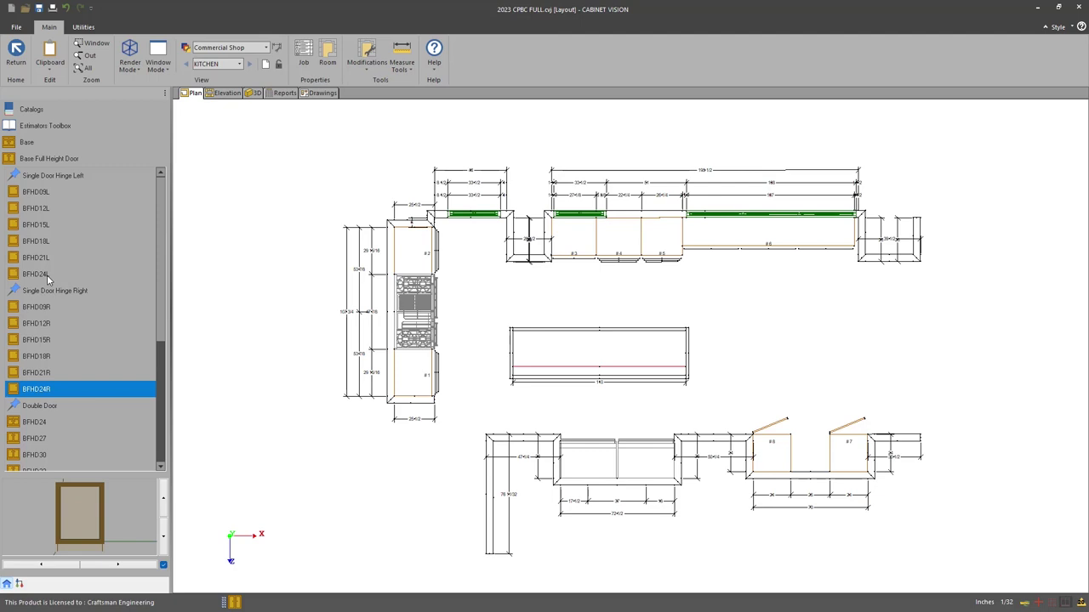
- Place a KBD24-3 three-drawer base cabinet between the two full-height door cabinets in the recess
click(27, 143)
click(66, 239)
click(32, 193)
click(26, 258)
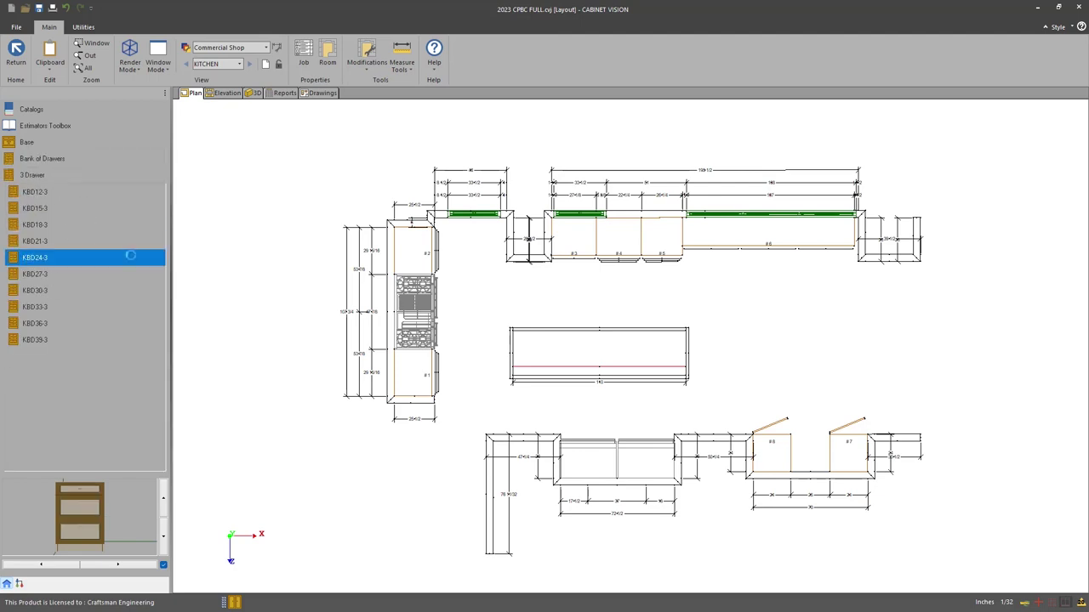
click(809, 451)
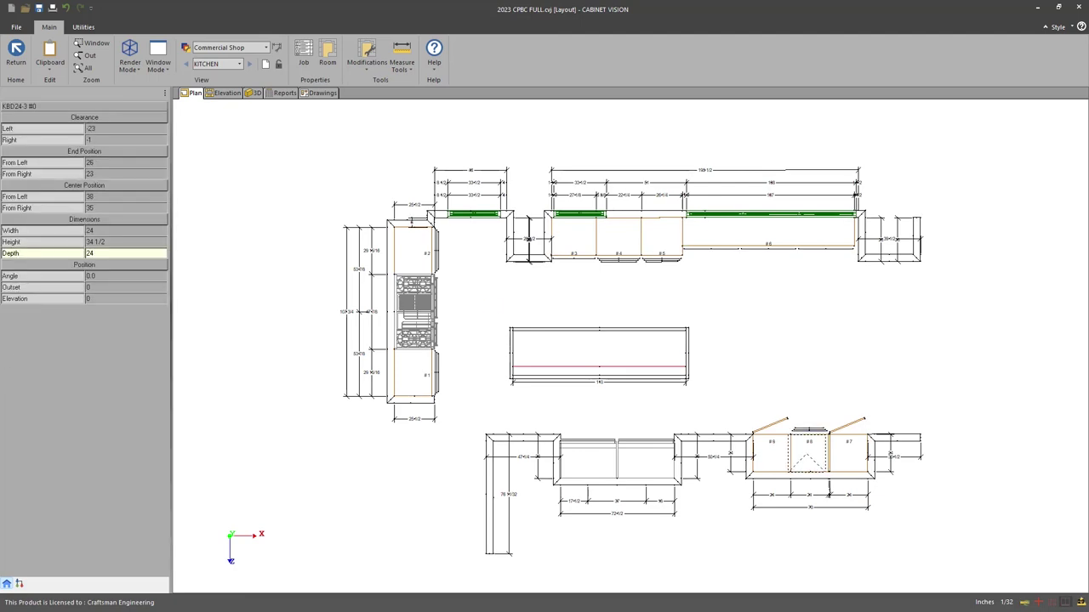
- Set the middle drawer cabinet's width to 25, filling the gap between the two door cabinets
click(96, 253)
text(26)
key(Return)
click(139, 254)
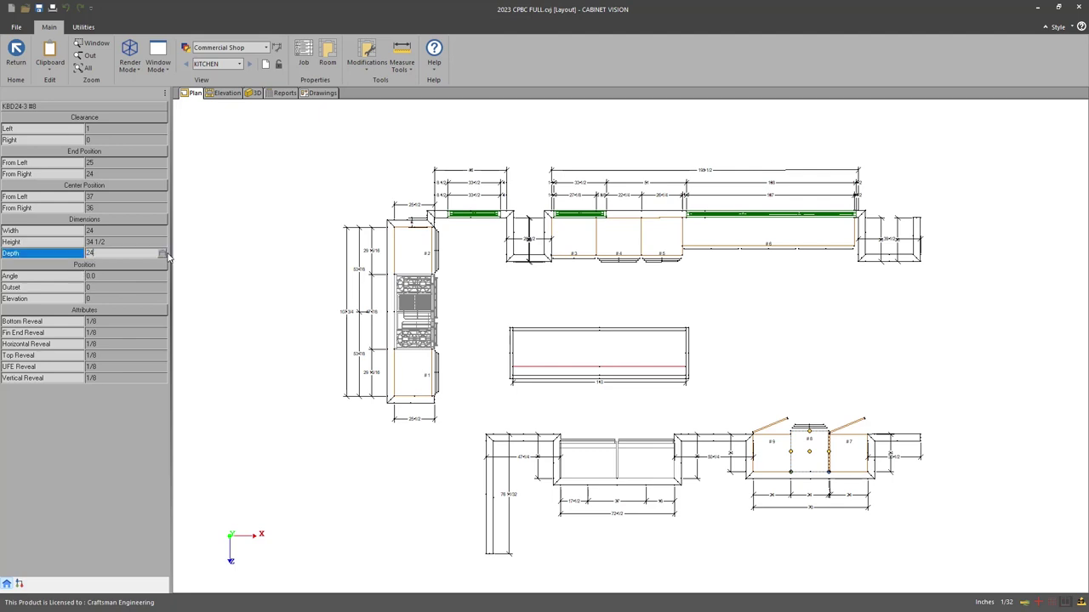
key(Return)
click(155, 231)
text(26)
key(Return)
click(502, 310)
click(517, 329)
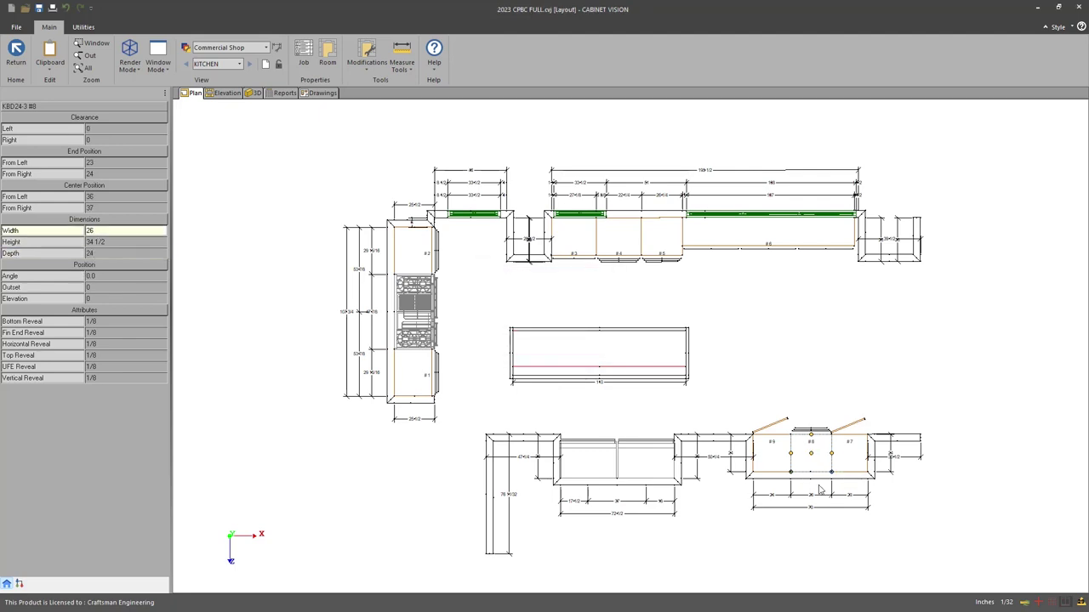
scroll(819, 489, up, 3)
click(878, 432)
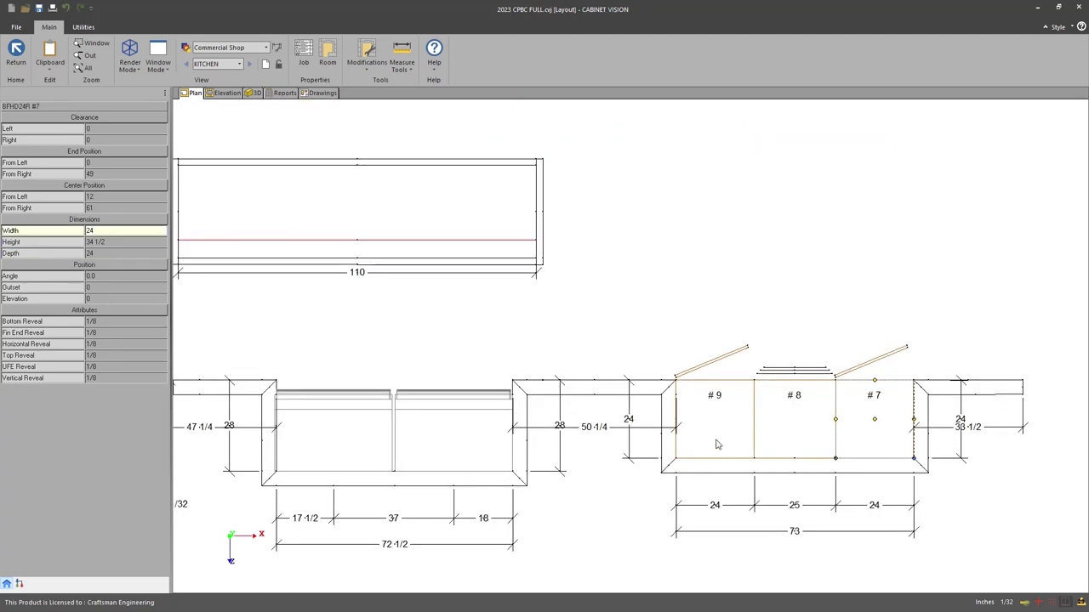
click(255, 133)
- Check the bid set's north elevation, then place two W3648 double-door uppers side by side above the drawer base run
click(223, 93)
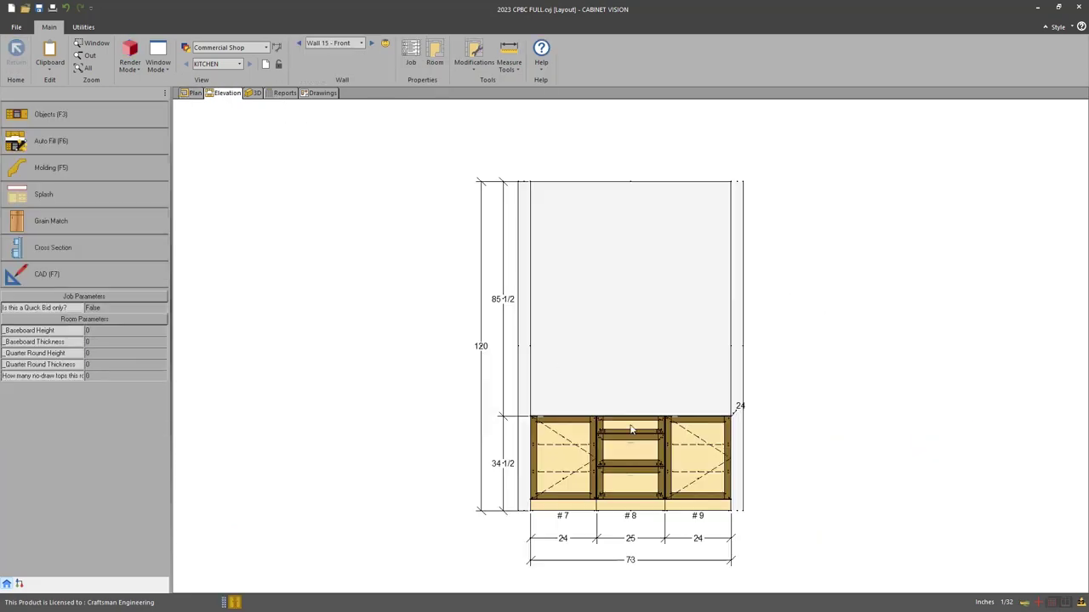
key(alt+Tab)
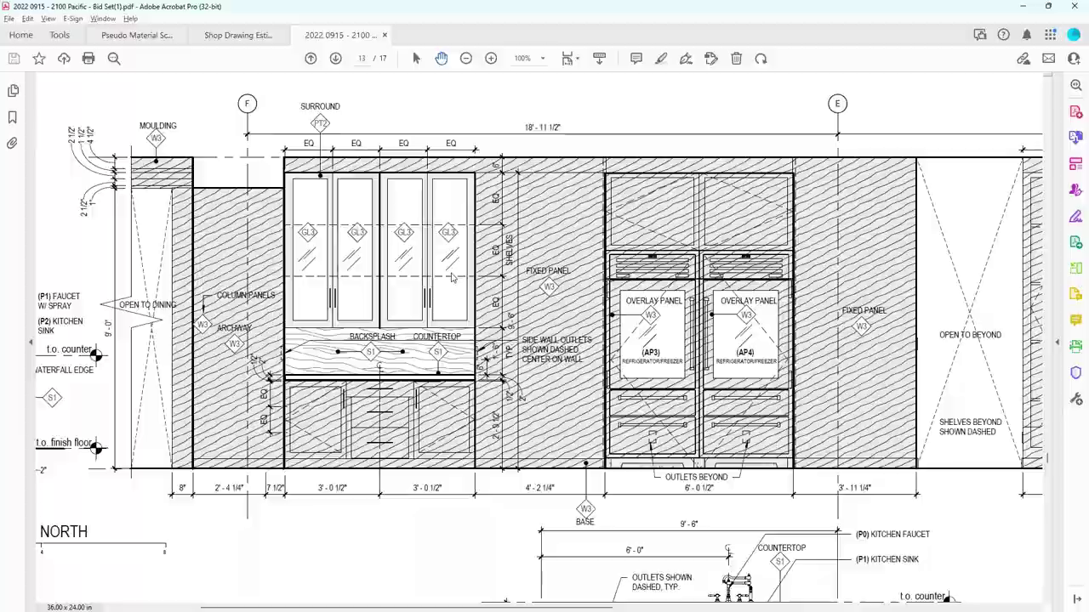
key(alt+Tab)
key(alt+Tab)
key(alt+Tab)
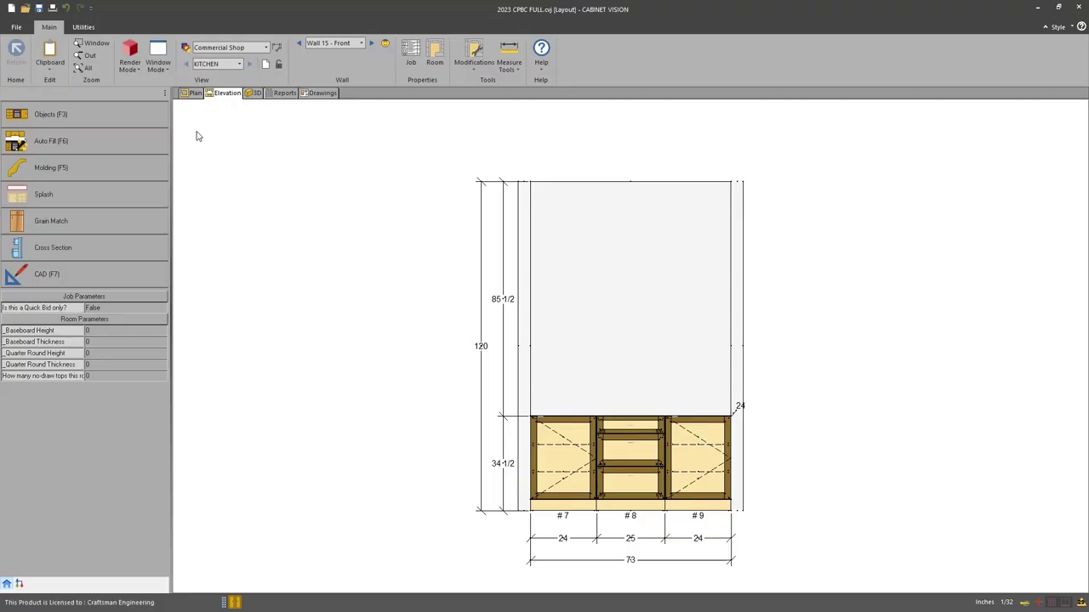
click(91, 136)
click(66, 207)
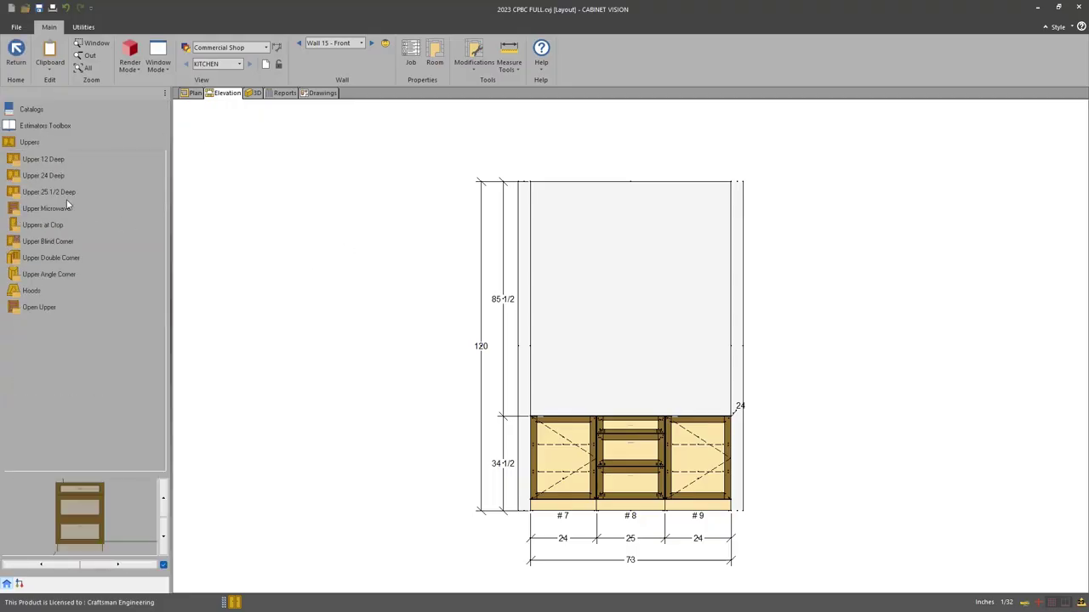
click(38, 160)
click(50, 271)
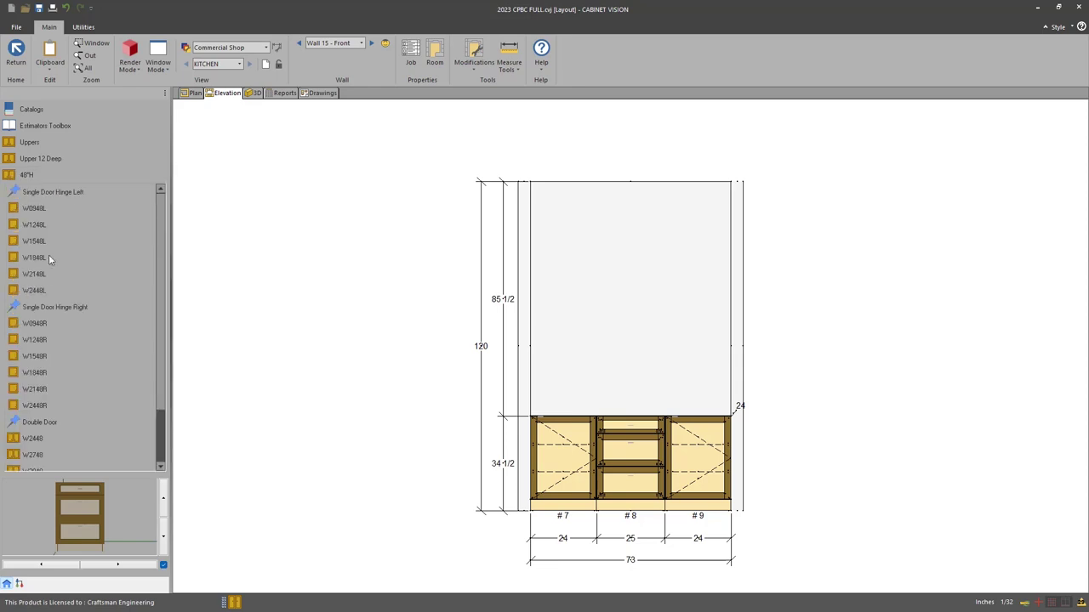
scroll(42, 366, down, 2)
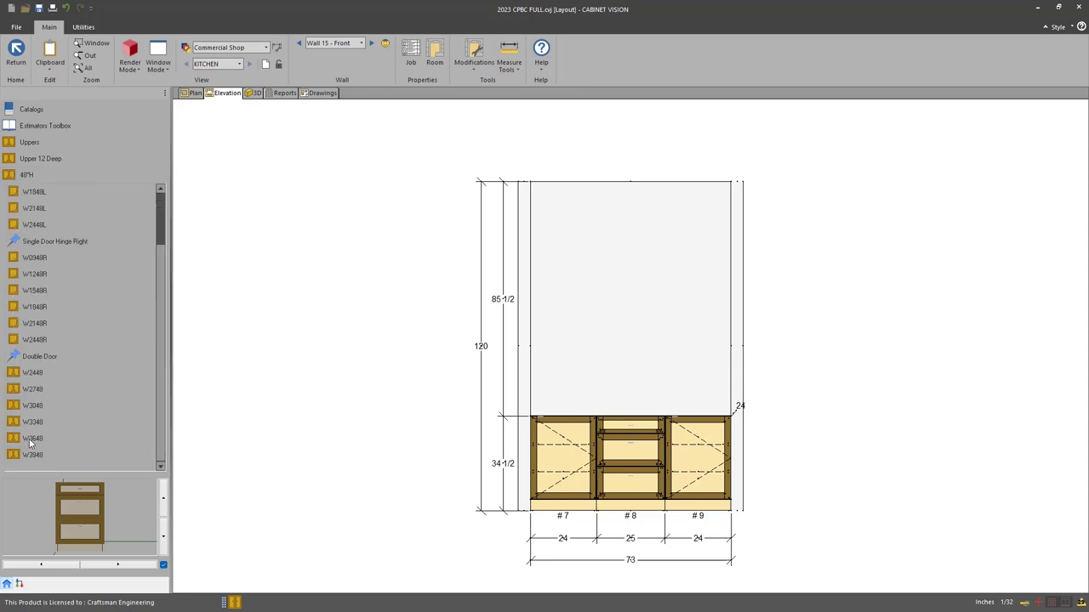
click(30, 439)
click(563, 292)
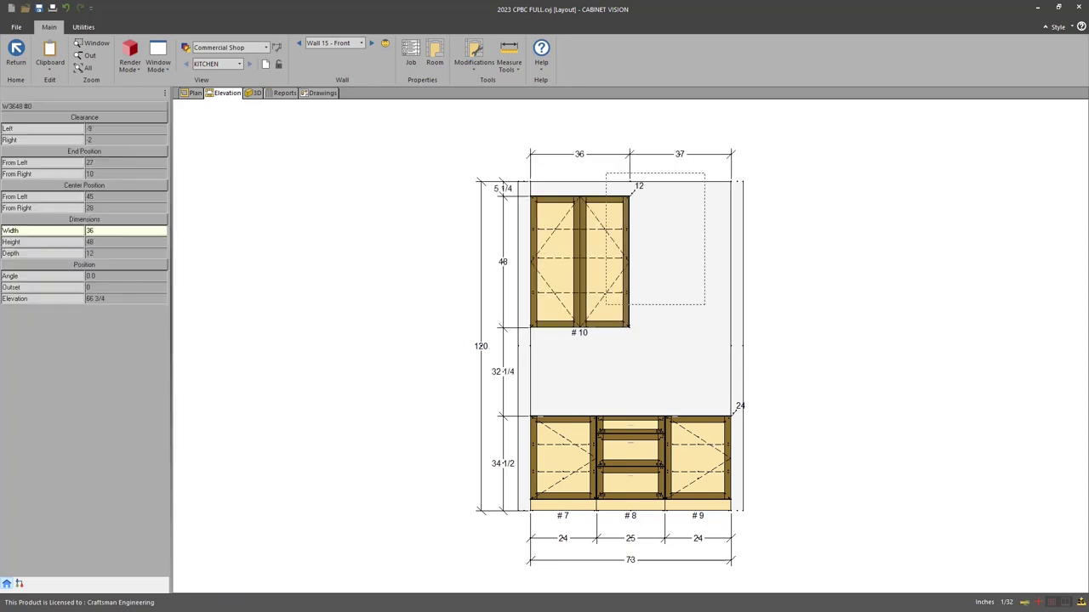
click(681, 259)
key(Escape)
- Set the width of both W3648 upper cabinets to 36 1/2 so they fill the recess
click(576, 261)
click(110, 231)
text(3)
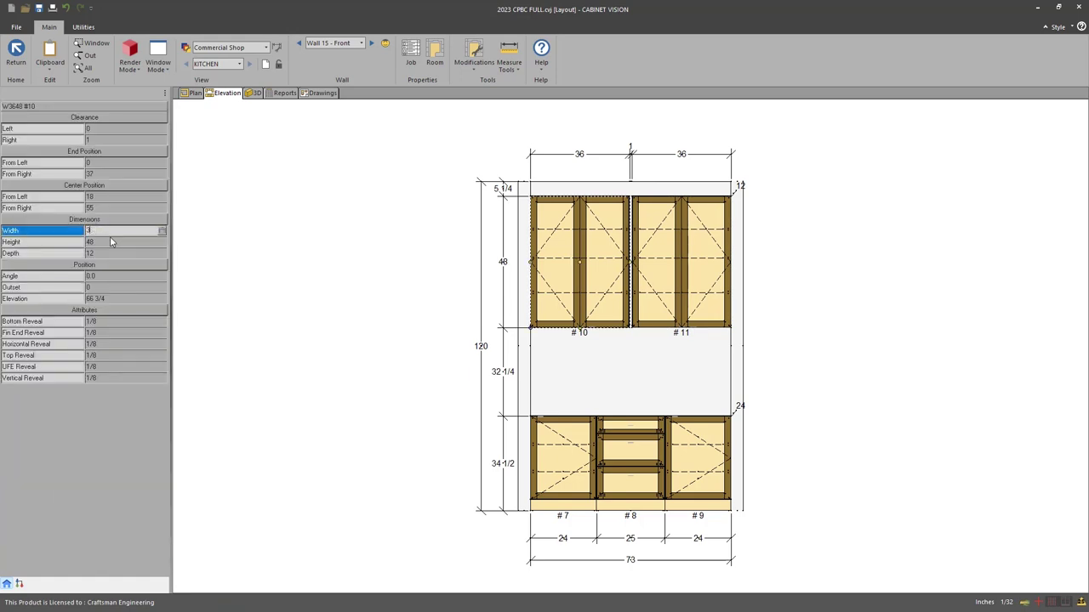
text(6 1/2)
key(Return)
click(655, 259)
click(96, 232)
text(36 1/2)
key(Return)
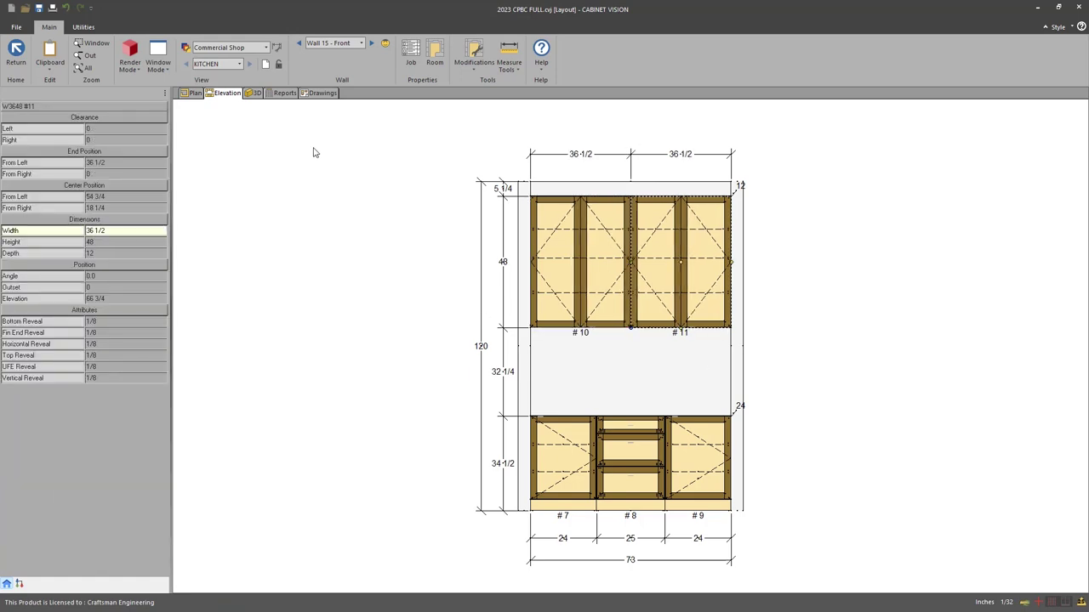
- Check the bid set for the glass-door uppers and set both cabinets' height to 60
key(alt+Tab)
key(alt+Tab)
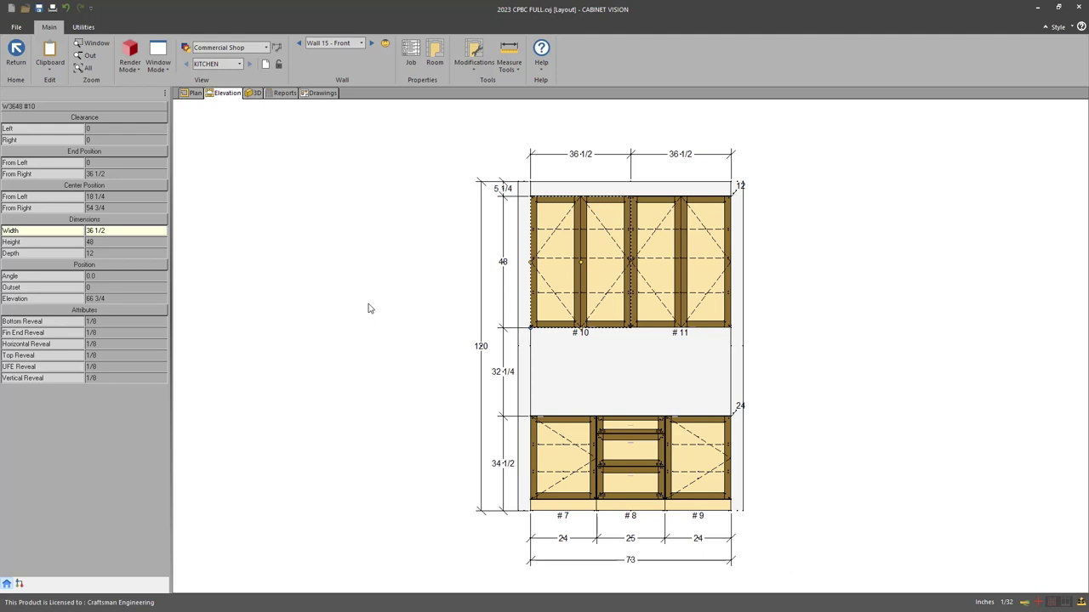
click(103, 243)
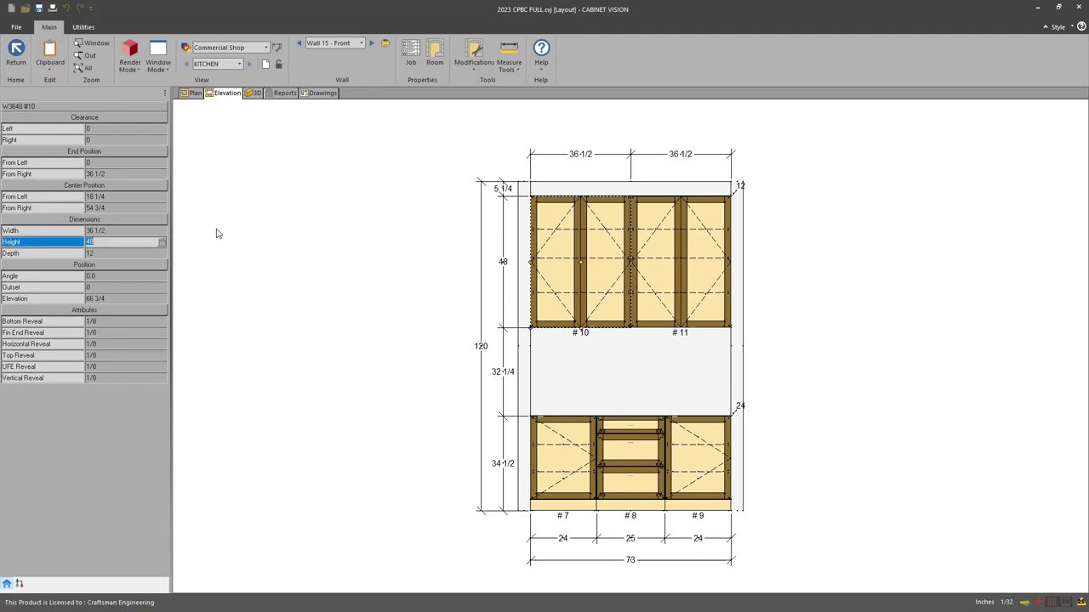
text(60)
key(Return)
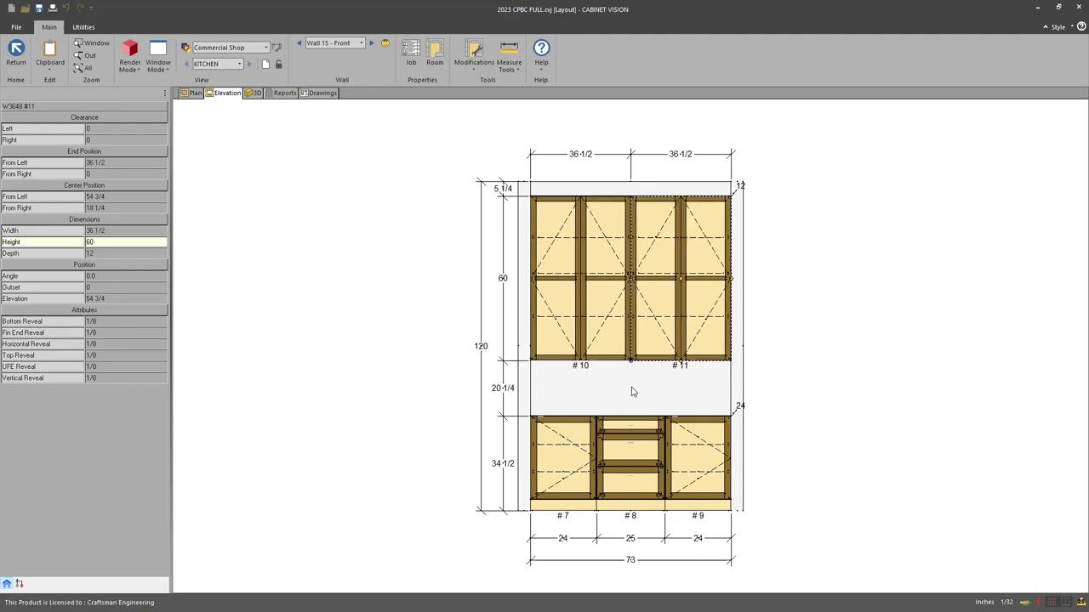
- Change the left W3648 upper's door style to the 2 1/4" Style/Rail Glass Door and return to the elevation
click(573, 340)
right_click(514, 310)
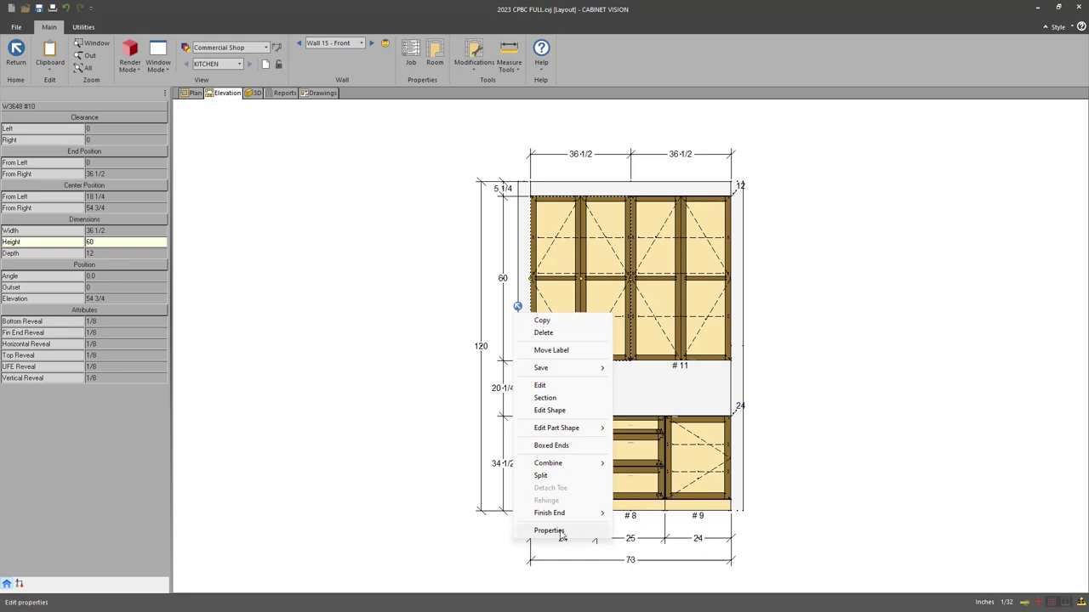
click(540, 386)
click(596, 391)
click(457, 58)
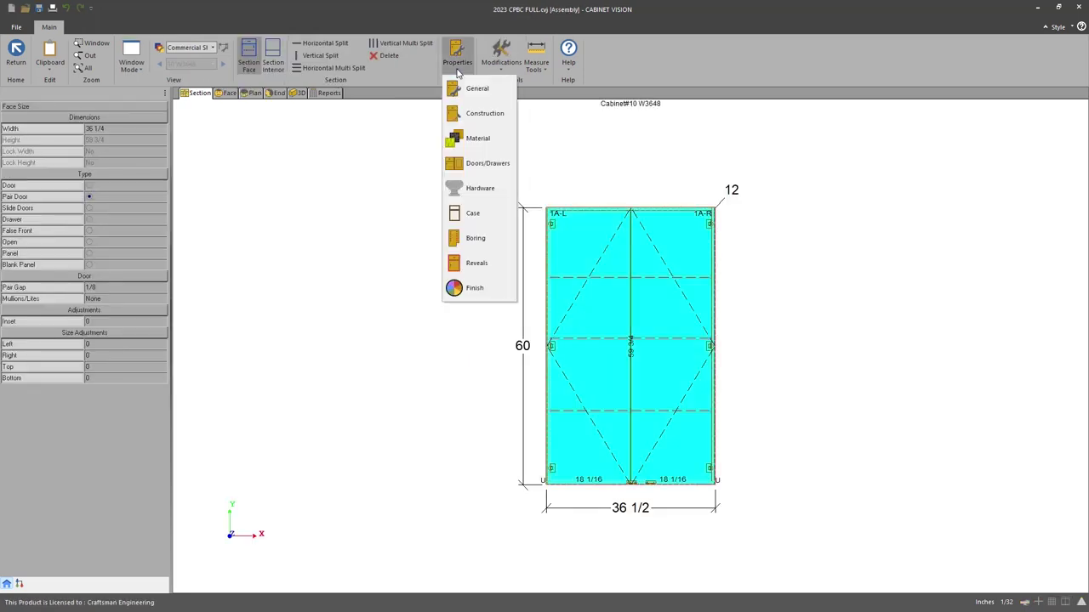
click(490, 117)
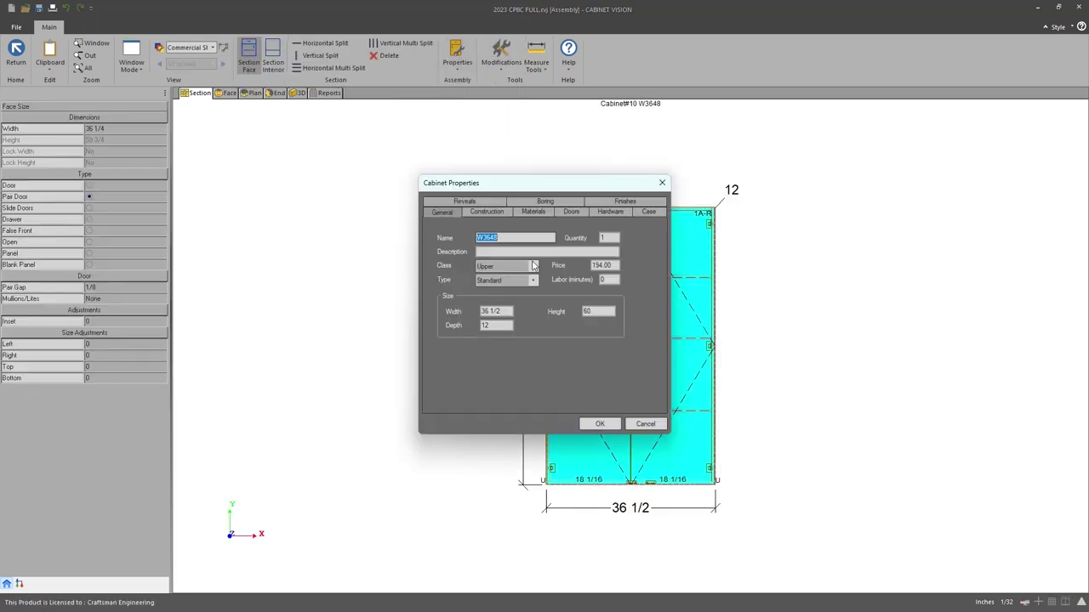
click(652, 240)
click(87, 349)
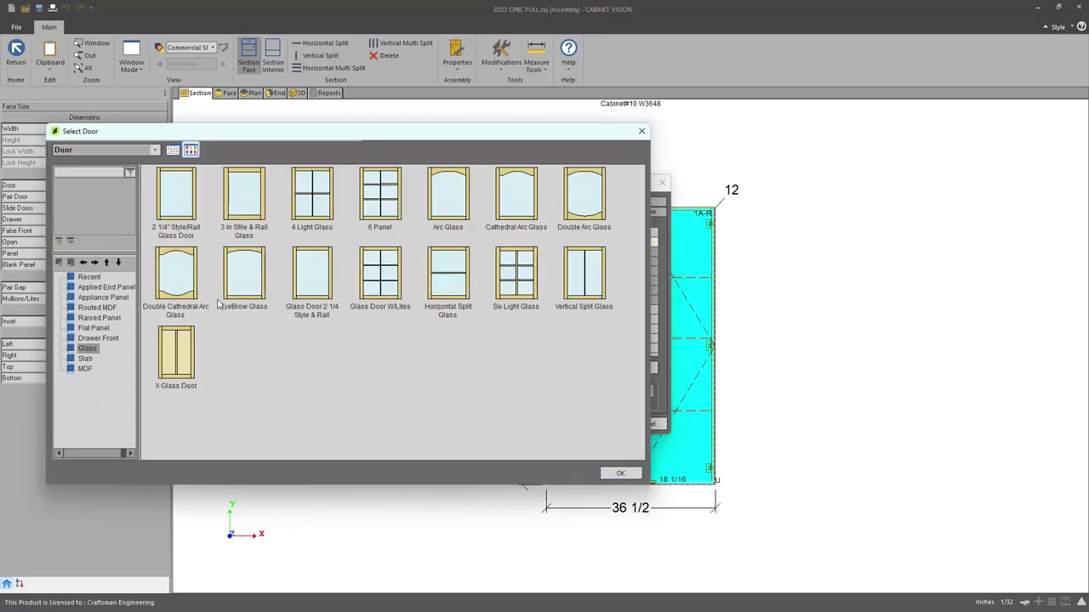
click(176, 194)
click(621, 473)
click(600, 424)
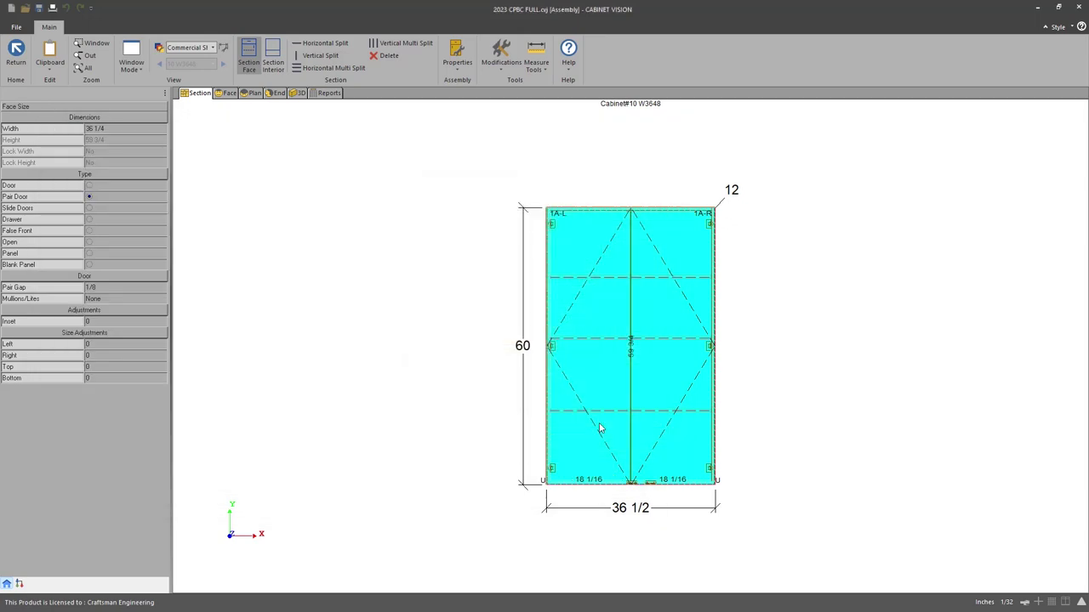
click(15, 53)
- Give the right W3648 upper the same 2 1/4" Style/Rail Glass Door and inspect the cabinet in 3D
double_click(700, 331)
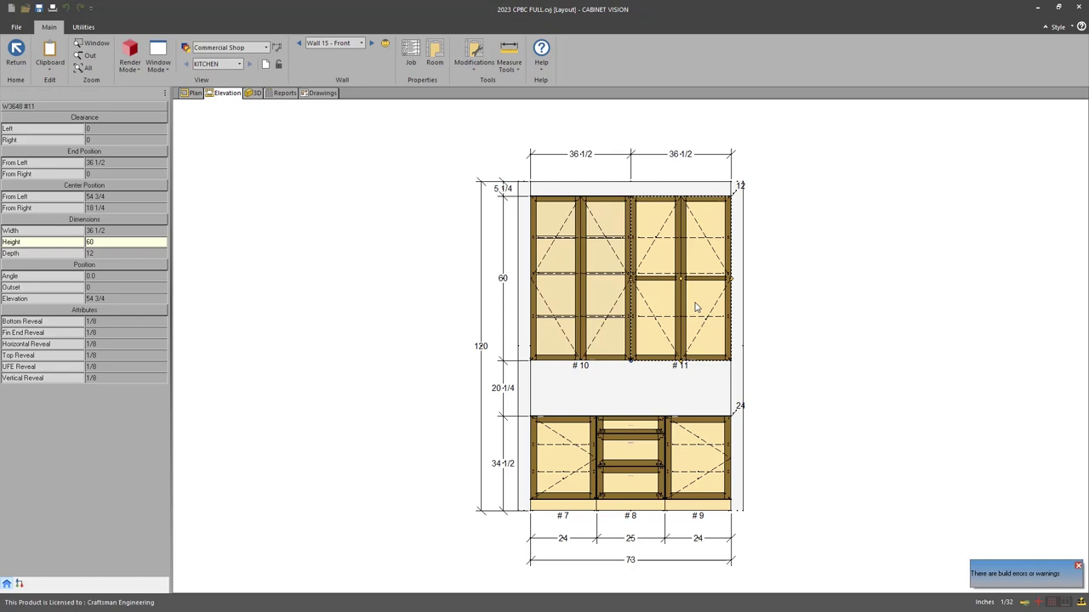
click(457, 53)
click(472, 114)
click(571, 212)
click(627, 242)
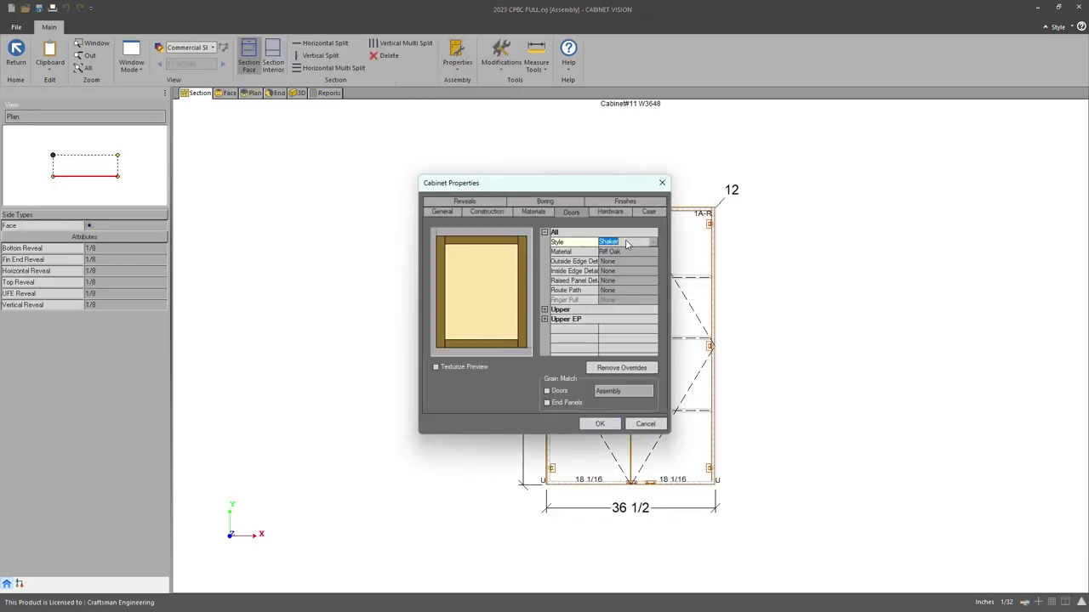
click(652, 242)
click(165, 201)
click(620, 472)
click(600, 424)
click(297, 93)
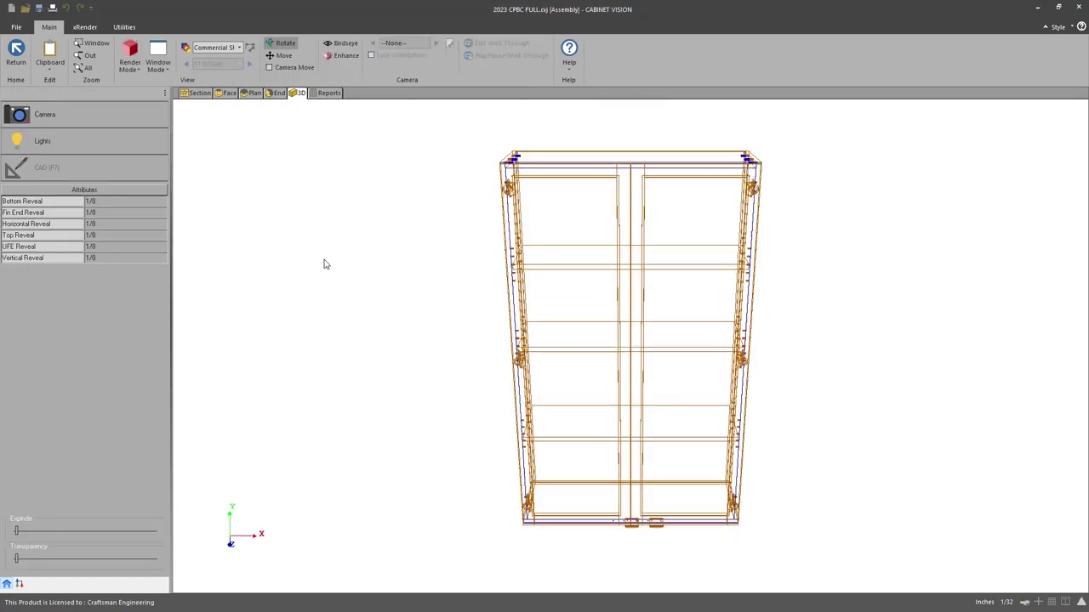
drag(323, 263, 375, 292)
click(16, 53)
- Place a 24-deep W243024L single-door upper above each of the two refrigerators on Wall 19
key(alt+Tab)
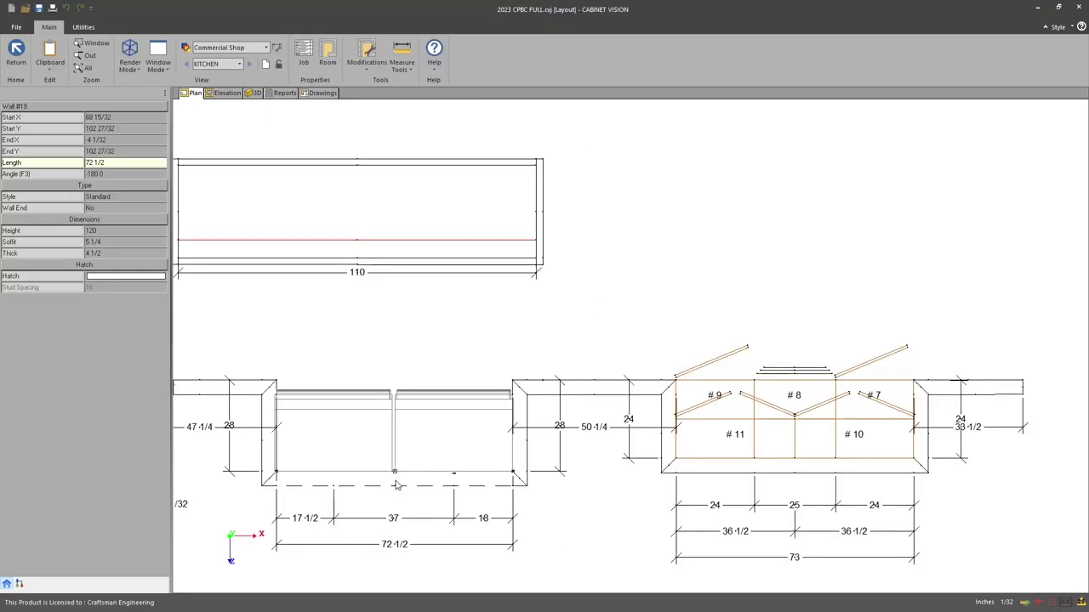
click(96, 118)
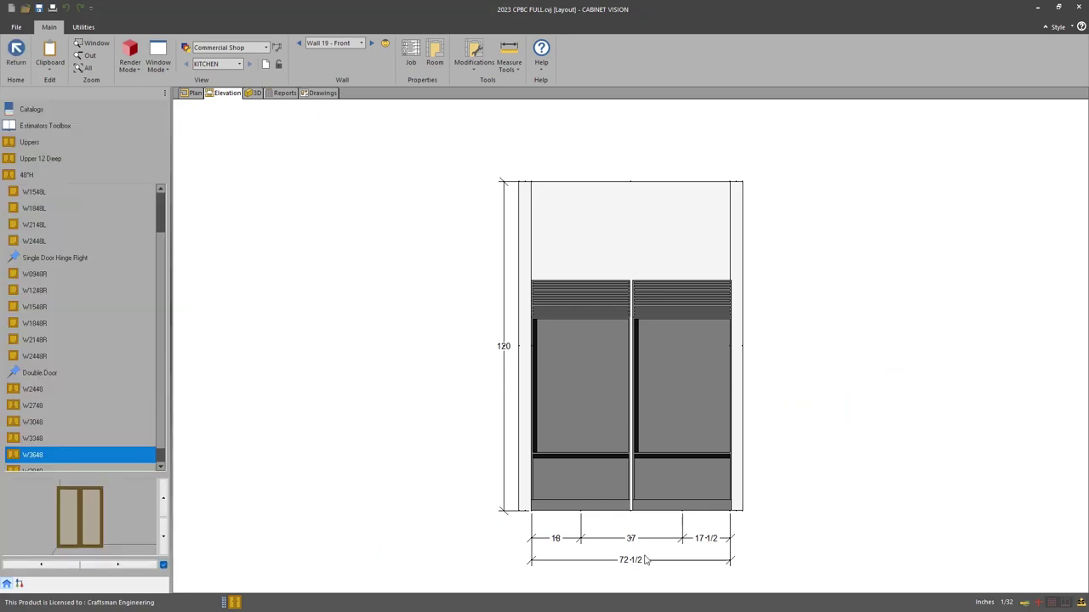
scroll(117, 210, up, 1)
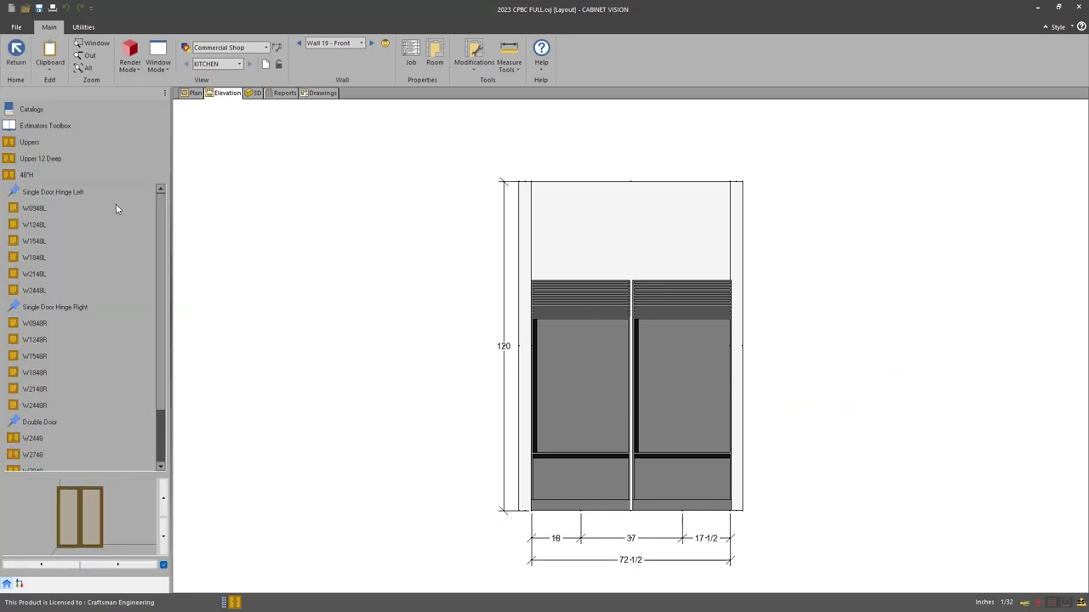
click(29, 160)
click(40, 177)
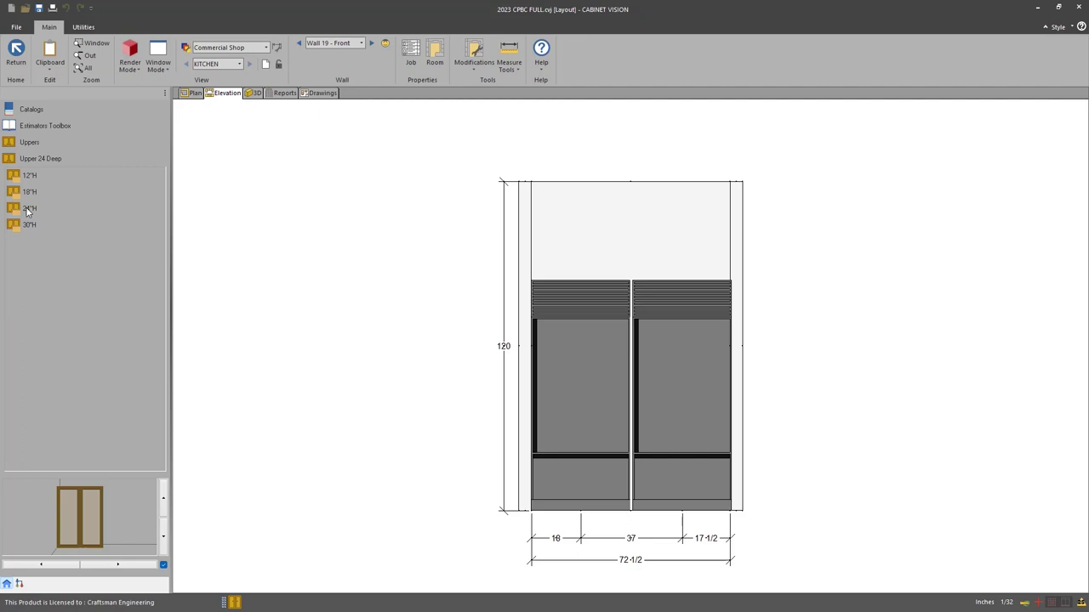
click(22, 225)
click(33, 212)
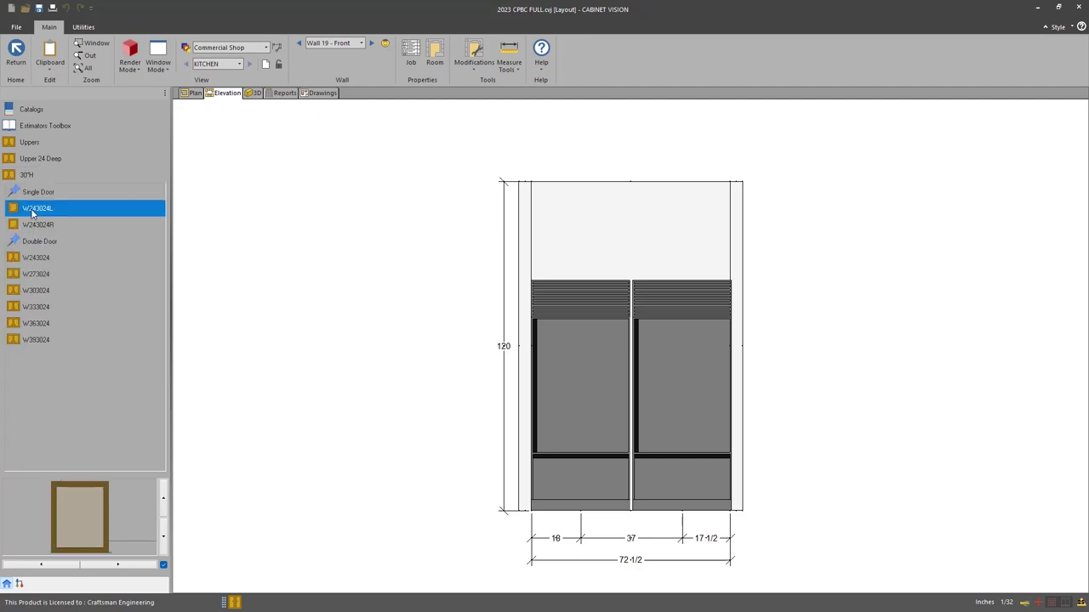
click(579, 238)
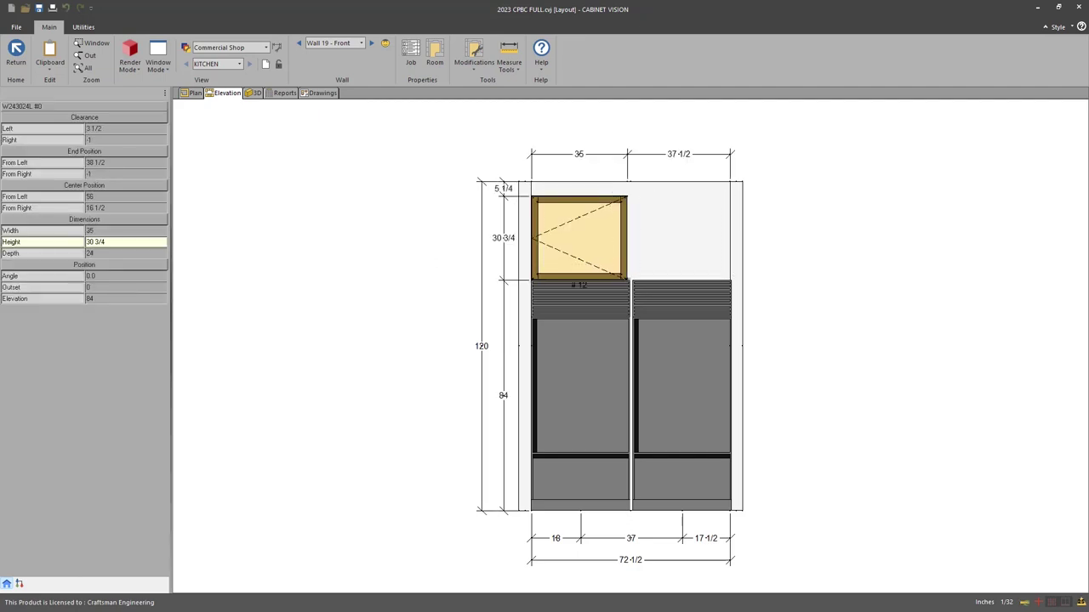
click(683, 238)
- Delete the duplicate W243024L upper that overlaps the cabinet above the left refrigerator
click(625, 335)
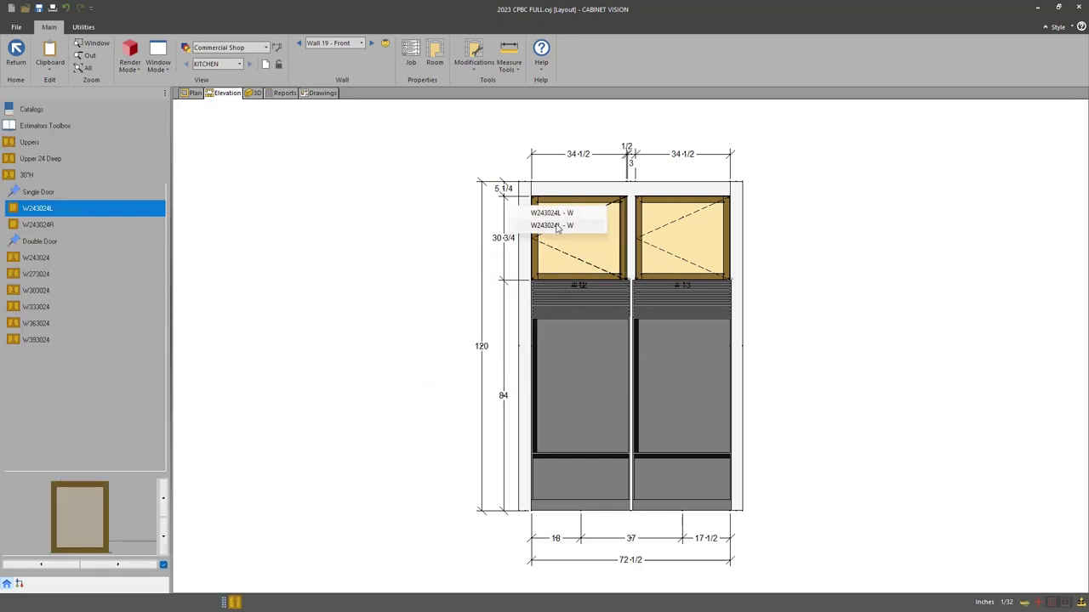
click(558, 228)
key(Delete)
- Set the width of both refrigerator uppers to 36 1/4 to close the gap between them
click(598, 252)
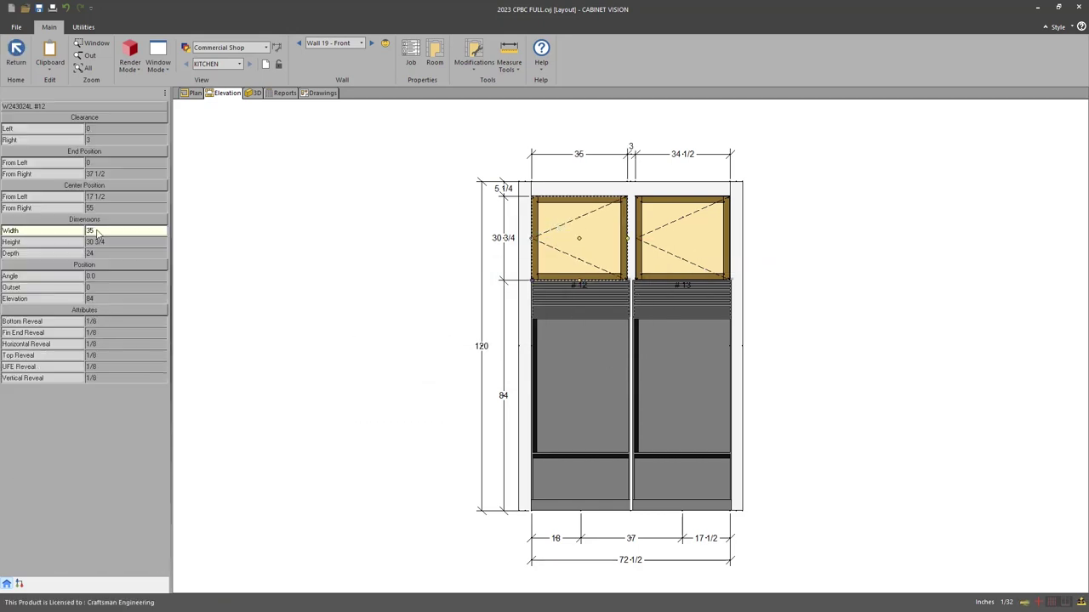
click(97, 231)
text(.5)
key(Return)
click(686, 252)
text(36.)
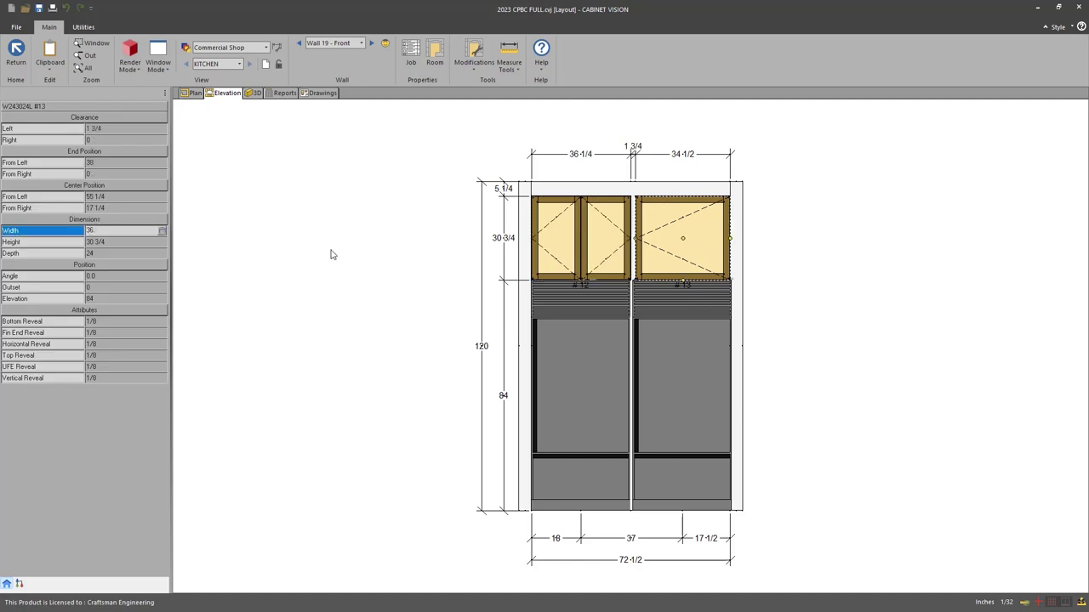
- Remove the vertical split in the left refrigerator upper and make its whole face a single door
double_click(570, 246)
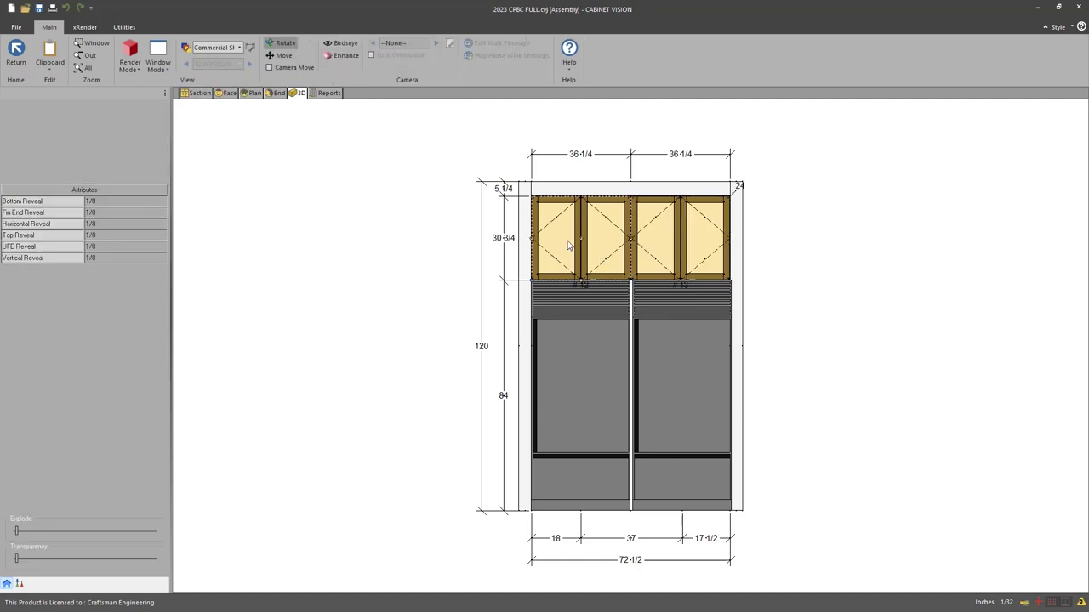
click(195, 92)
click(561, 345)
click(89, 242)
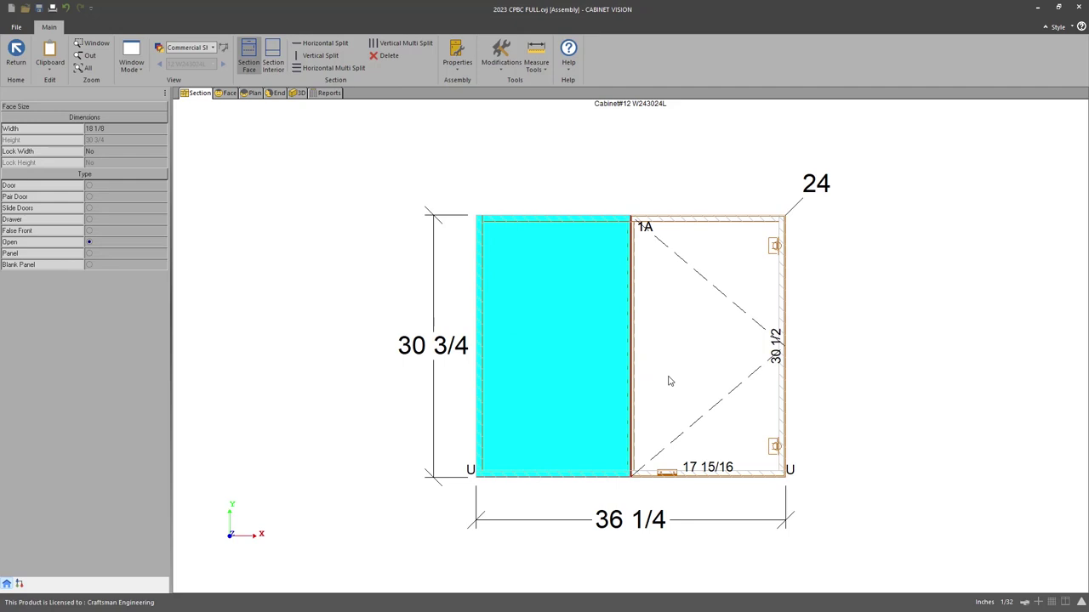
click(279, 379)
click(586, 337)
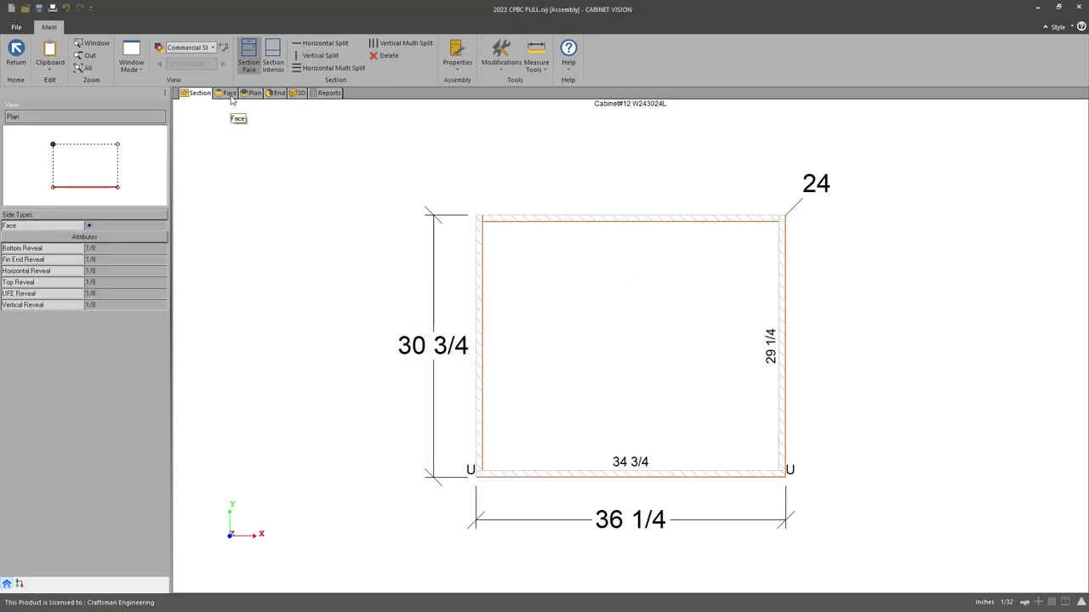
click(622, 352)
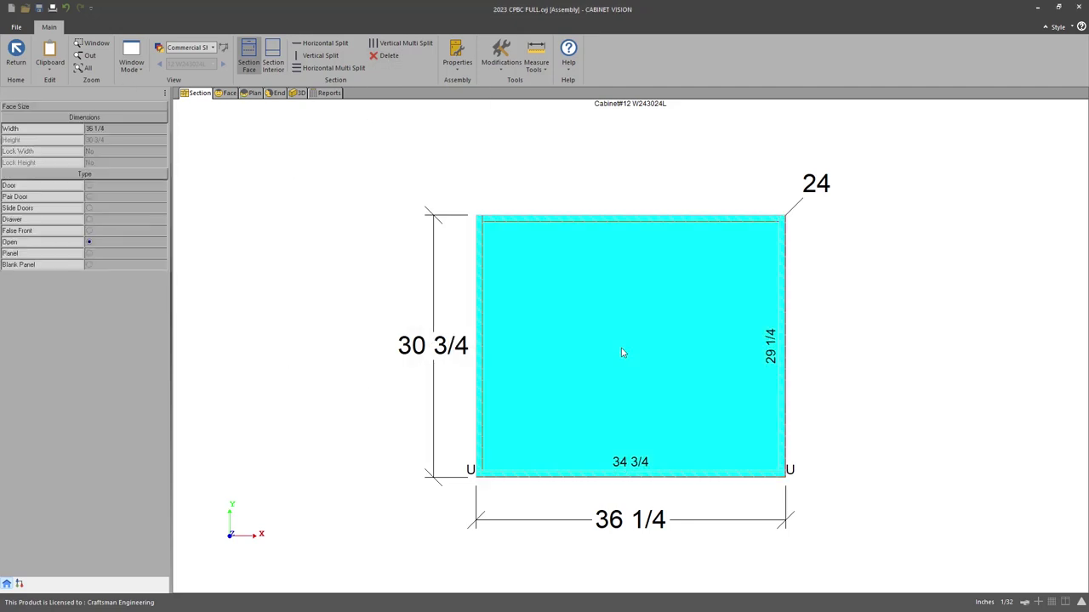
click(89, 186)
- Split the interior section of the left refrigerator upper horizontally
click(277, 66)
click(621, 353)
click(317, 44)
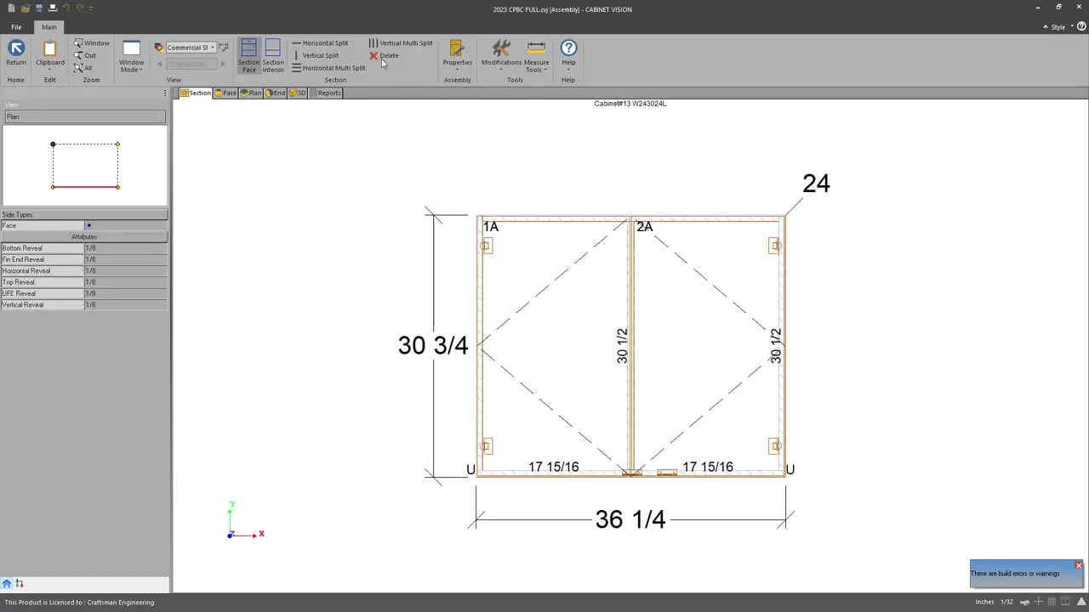
- Remove the vertical split in the right refrigerator upper and make its whole face a single door with hinge set to Right
click(382, 57)
click(573, 360)
click(573, 362)
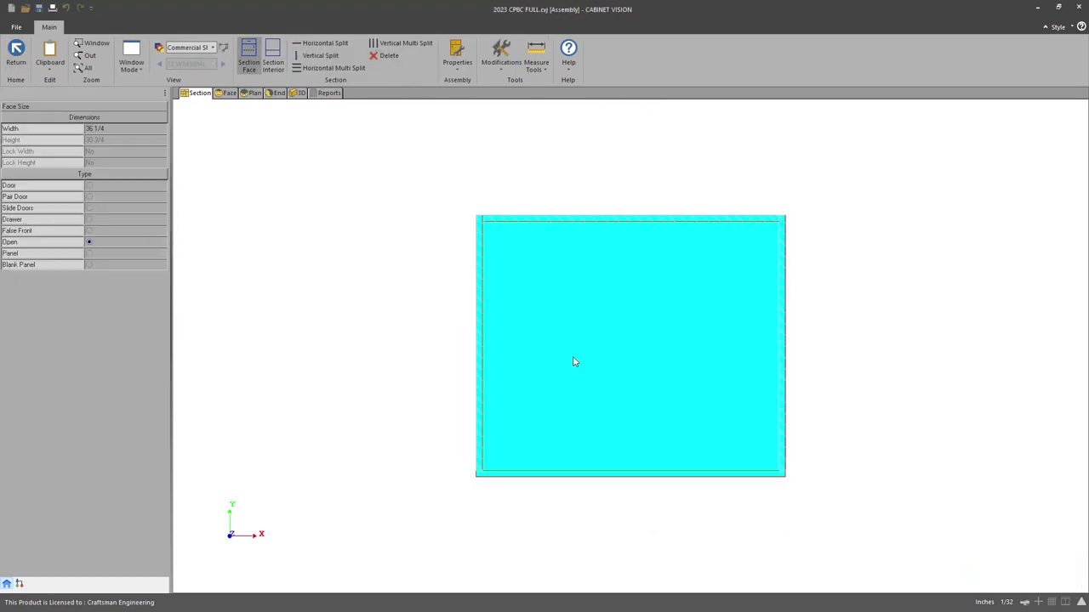
click(90, 185)
click(128, 287)
click(162, 288)
click(119, 310)
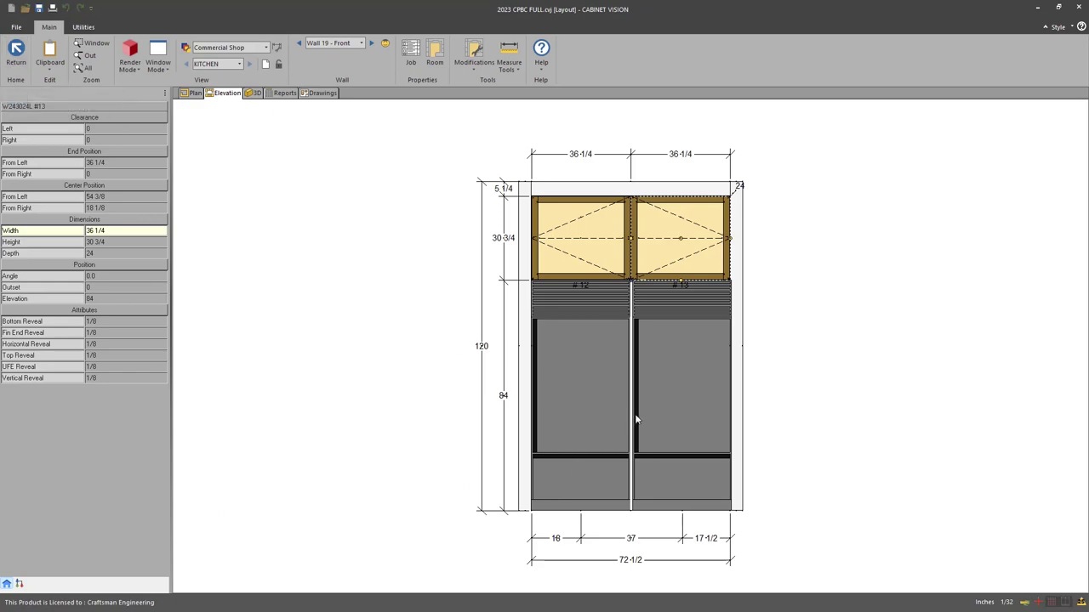
click(383, 424)
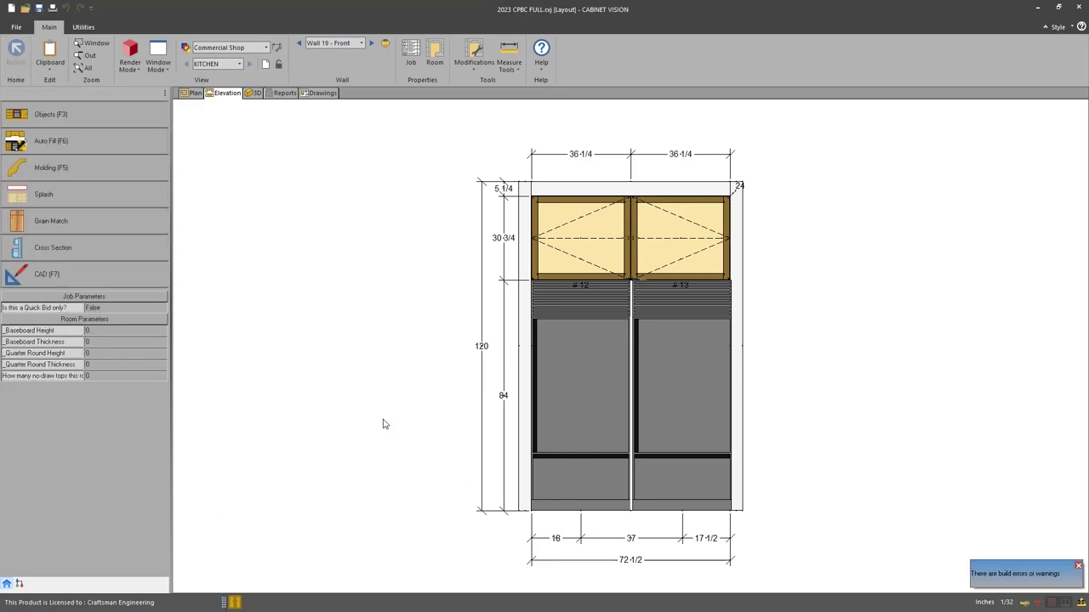
- Examine the Kitchen Island - West elevation in the bid set PDF, and open the Estimators Toolbox base cabinets in Cabinet Vision's plan view
click(192, 93)
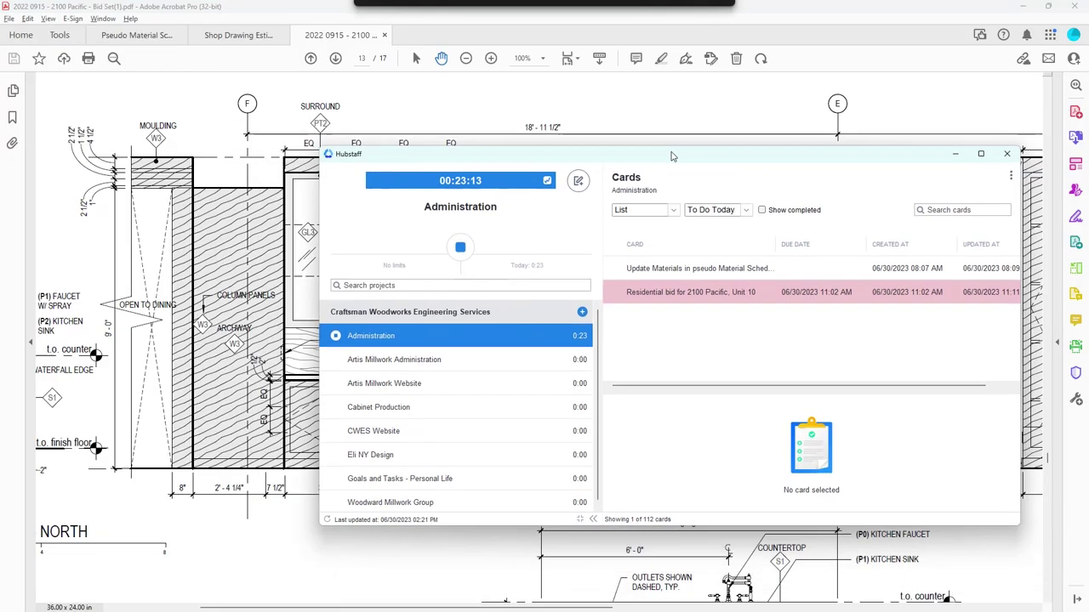
drag(641, 158, 602, 151)
click(574, 554)
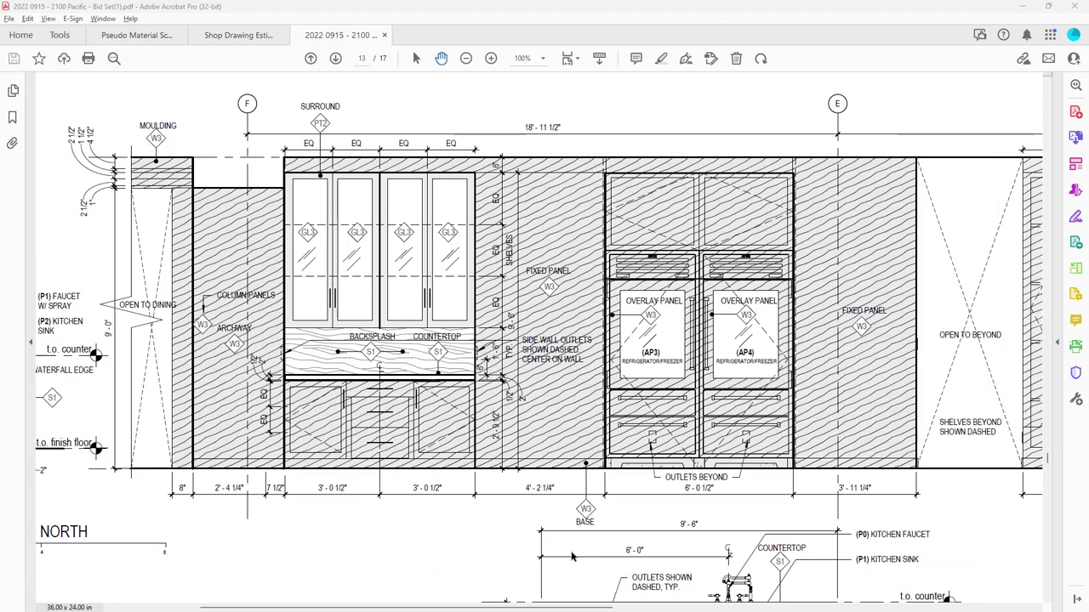
drag(501, 539, 421, 114)
drag(617, 378, 474, 446)
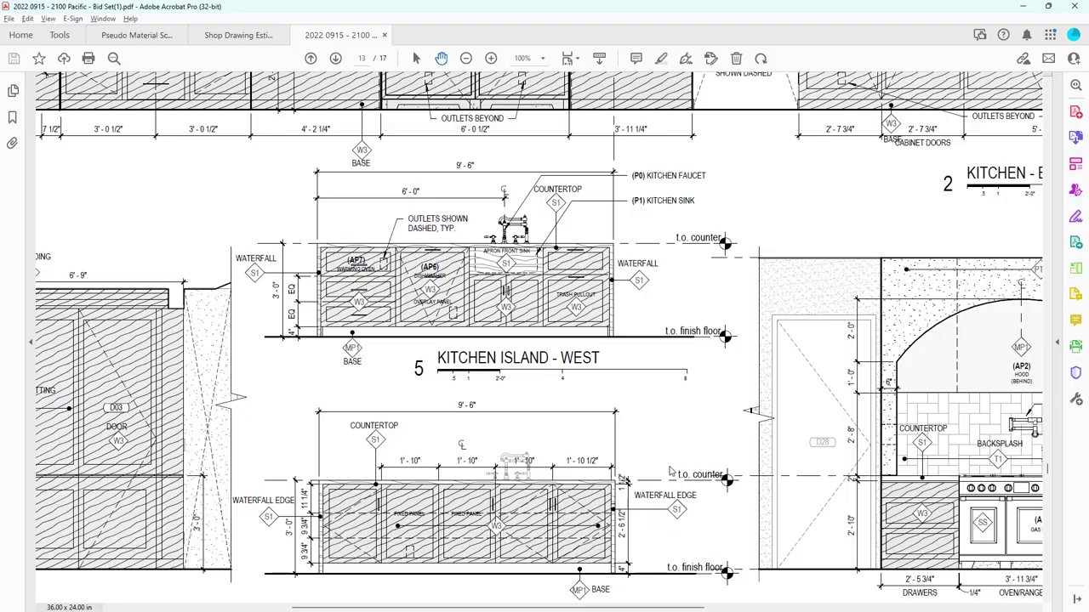
key(alt+Tab)
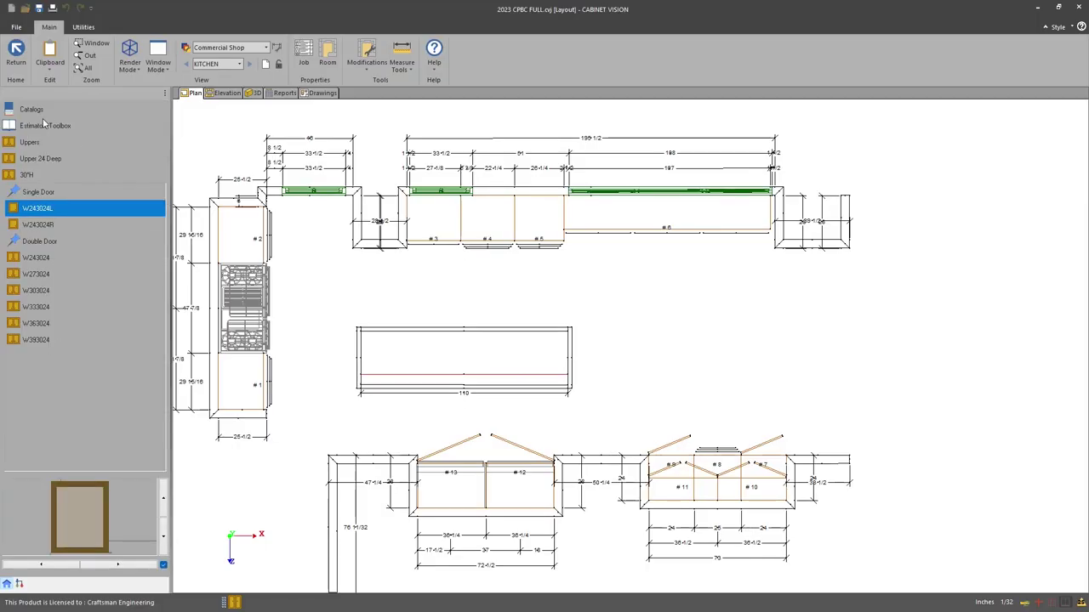
click(43, 125)
click(68, 142)
key(alt+Tab)
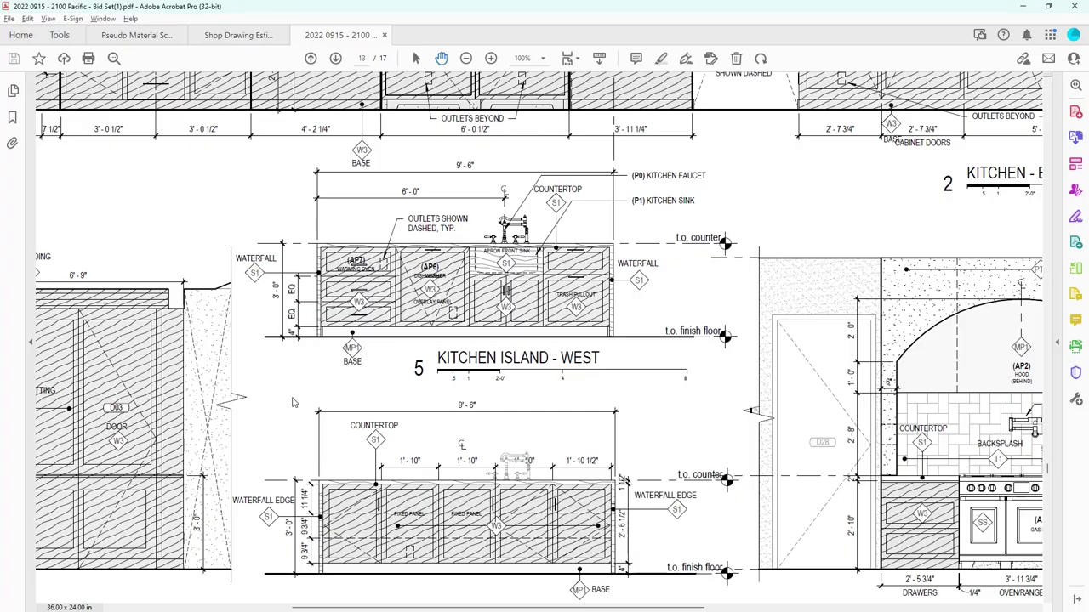
key(alt+Tab)
click(38, 274)
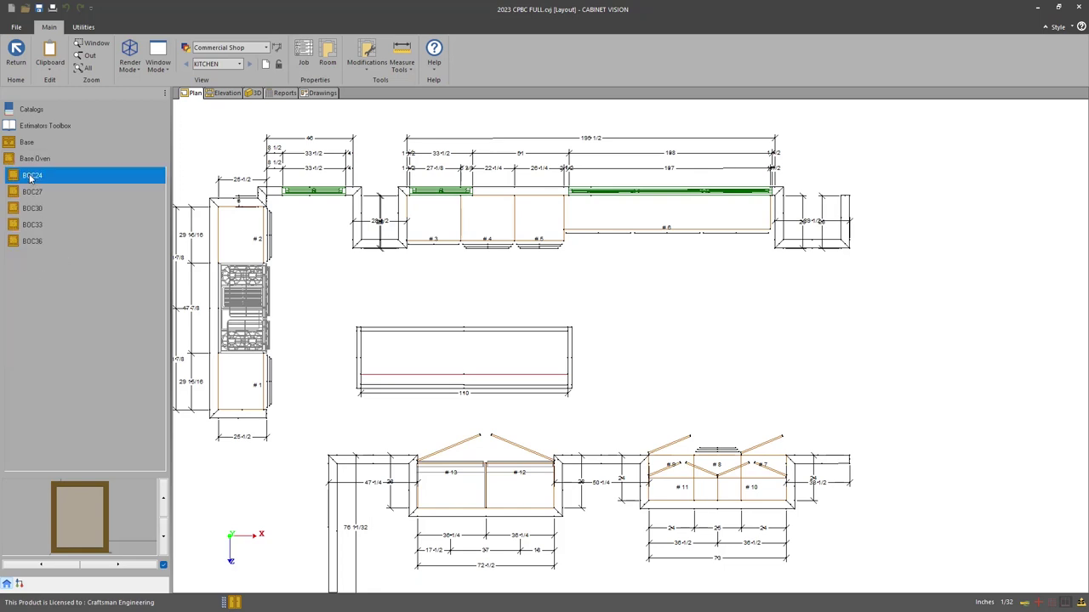
click(31, 225)
click(27, 143)
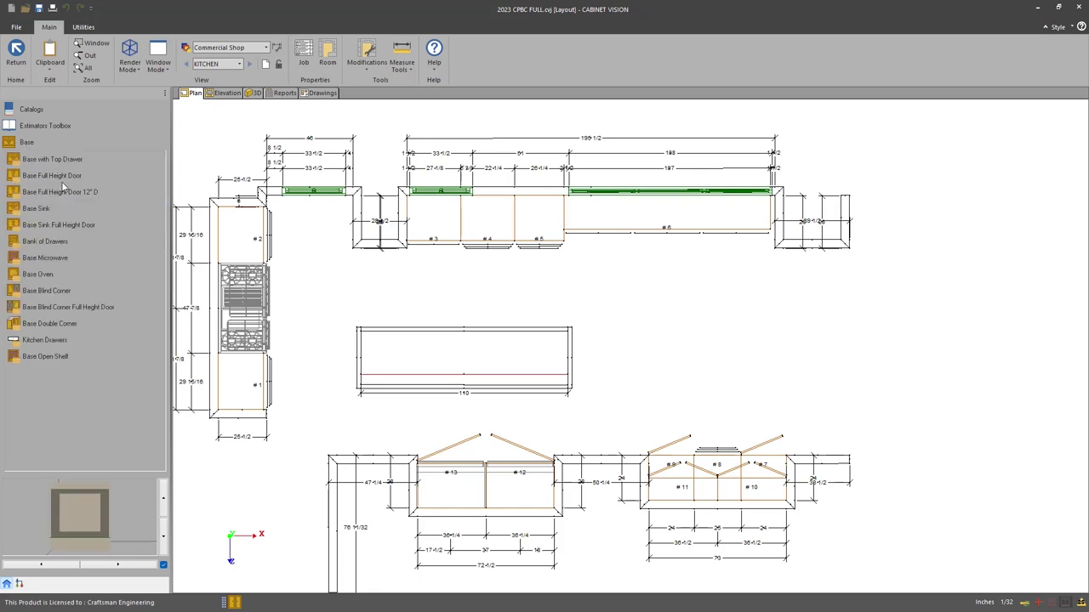
click(43, 277)
click(28, 142)
- Place a KBD30-3 three-drawer base cabinet at the right end of the island in plan
click(40, 244)
click(42, 193)
click(30, 290)
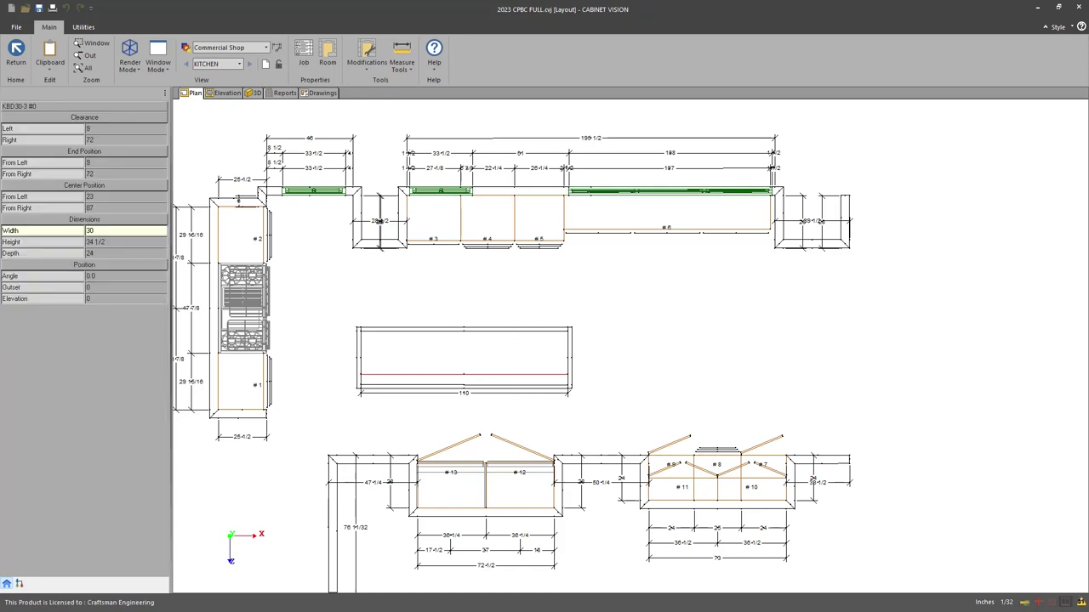
click(541, 351)
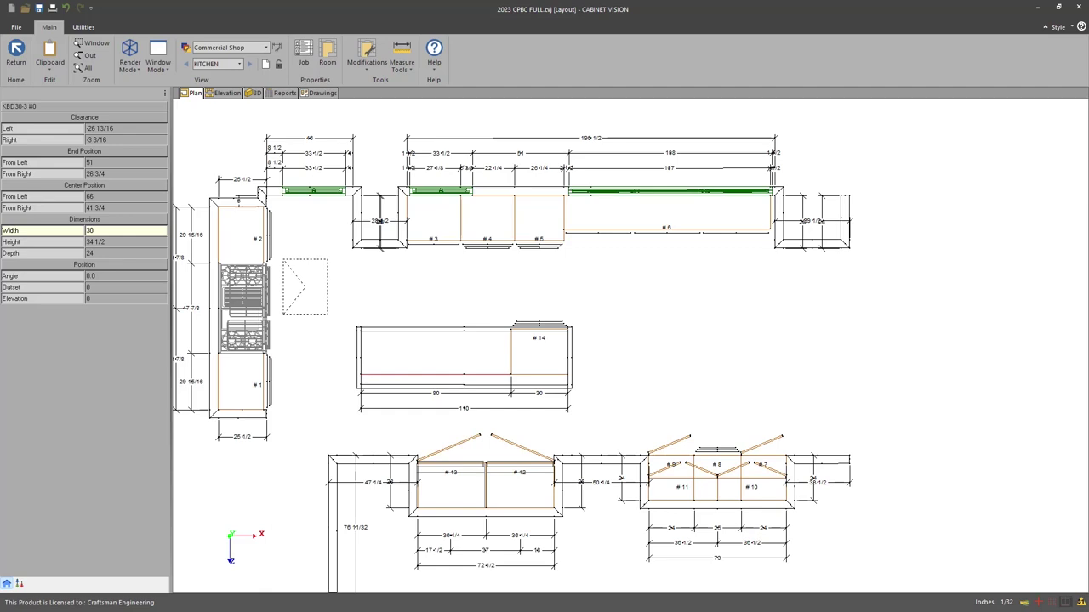
key(Escape)
- Place a BFHD24L full-height door base cabinet on the island directly beside the three-drawer base
click(58, 246)
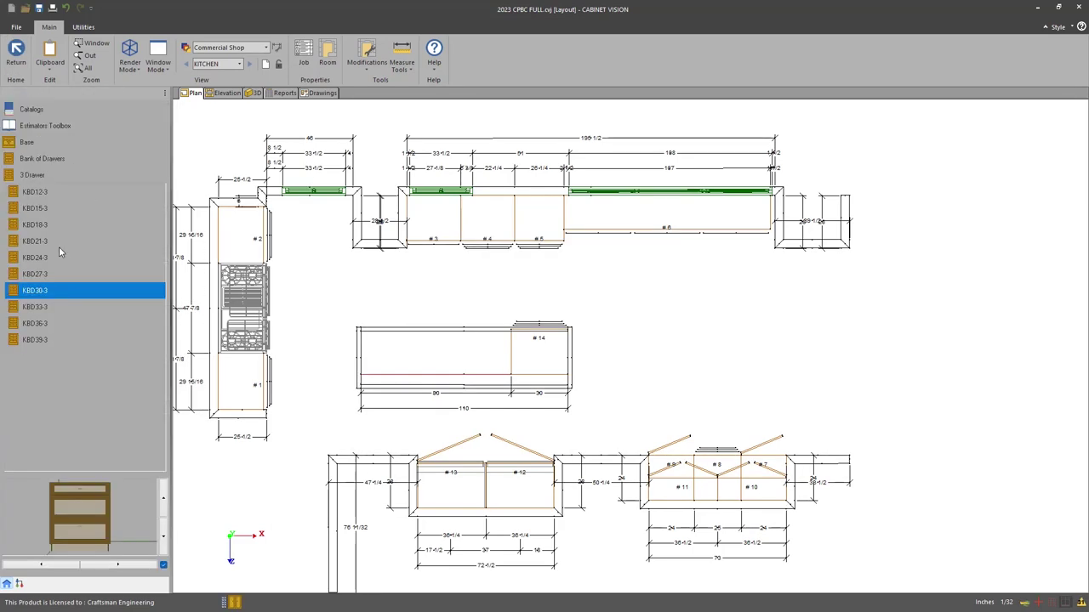
click(28, 142)
click(56, 175)
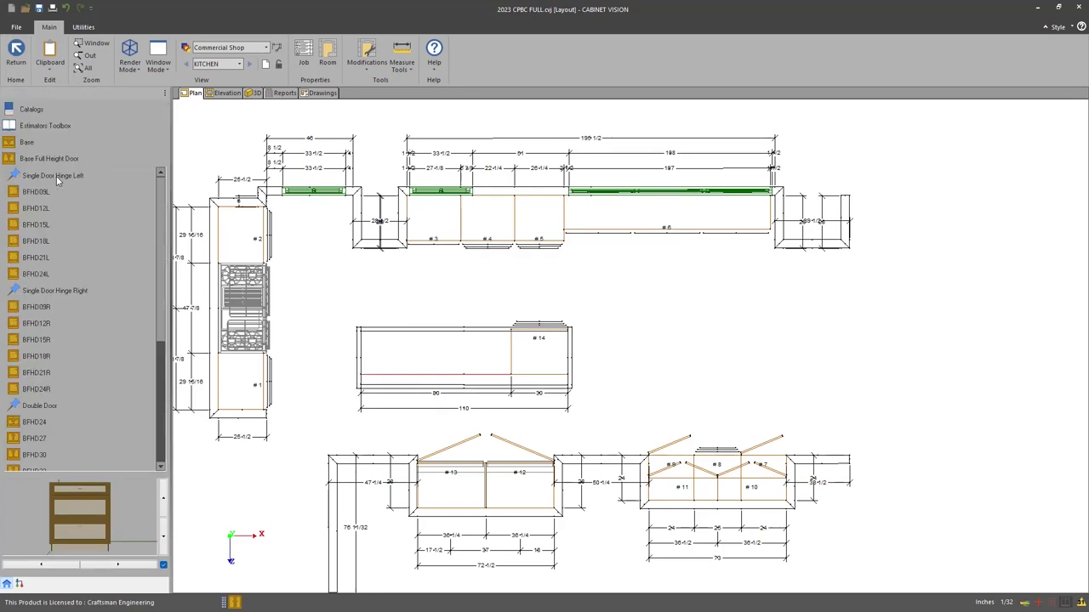
click(35, 274)
click(488, 351)
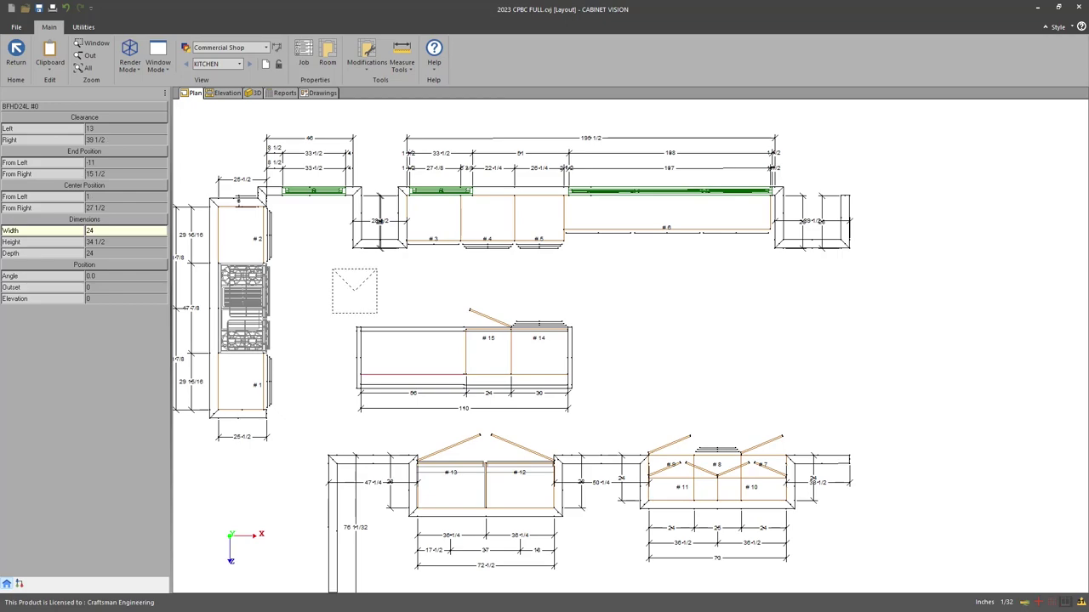
key(Escape)
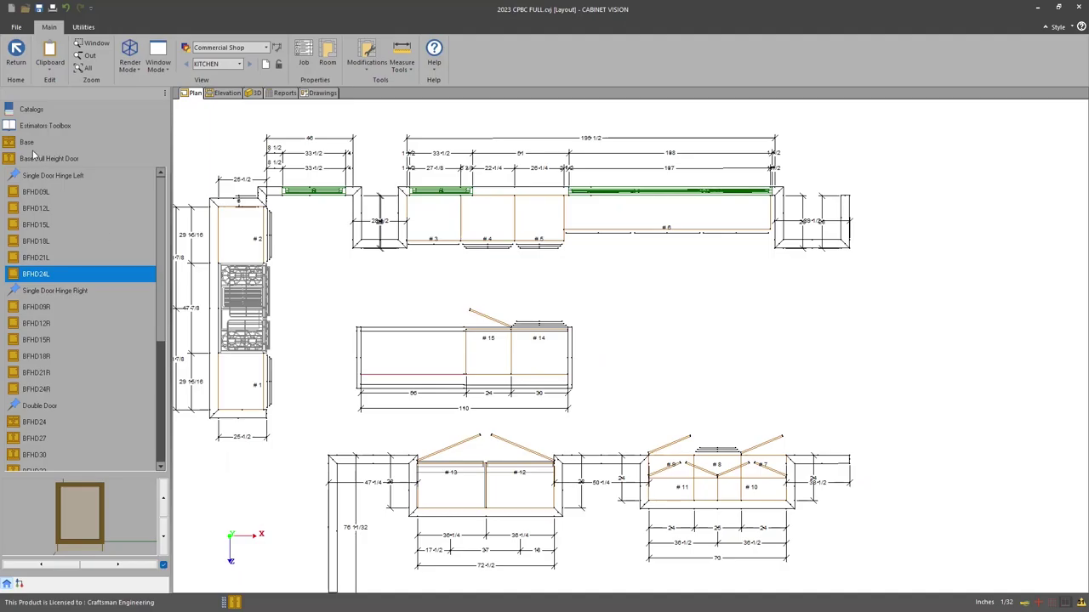
- Place a BS30 sink base on the island against the full-height door cabinet and compare it with the bid set elevation
click(33, 150)
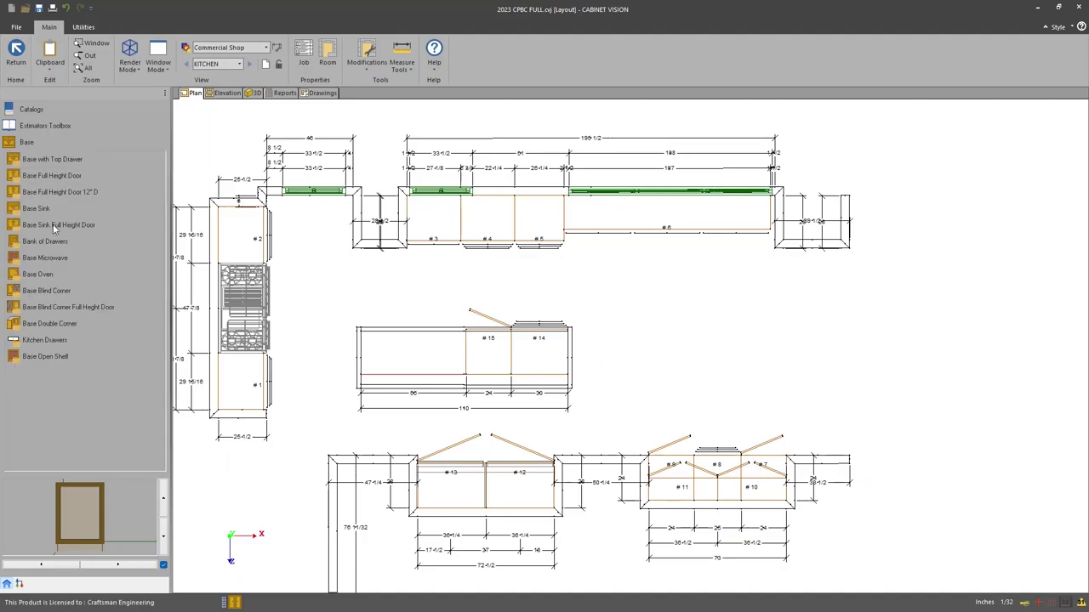
click(27, 211)
click(30, 209)
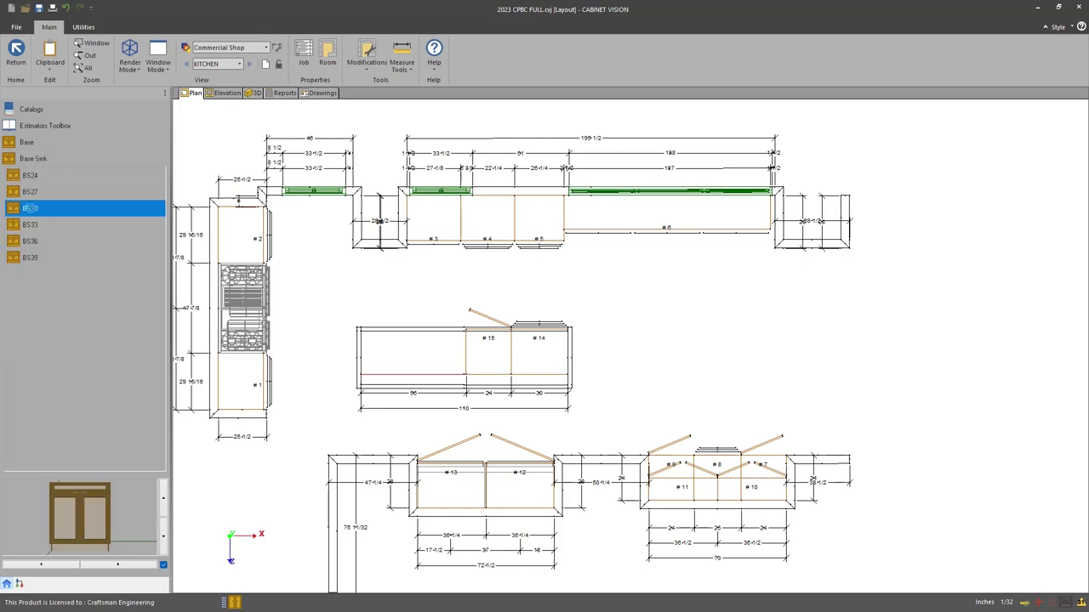
click(435, 352)
drag(435, 352, 445, 352)
key(alt+Tab)
key(alt+Tab)
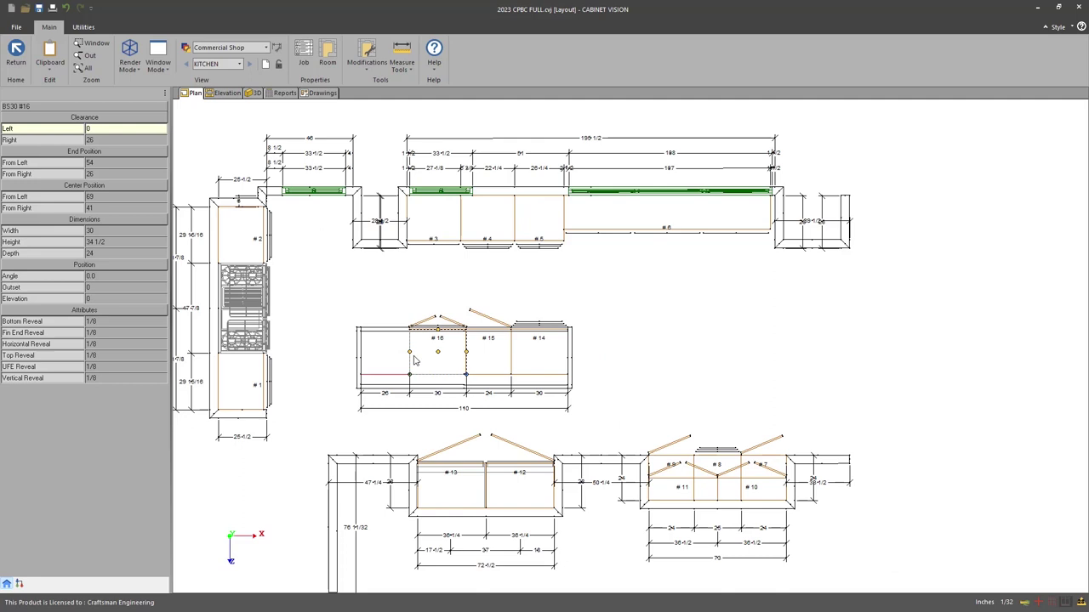
- Place a B24L top-drawer base in the remaining island space beside the sink base and stretch its width to 26
click(15, 51)
click(81, 142)
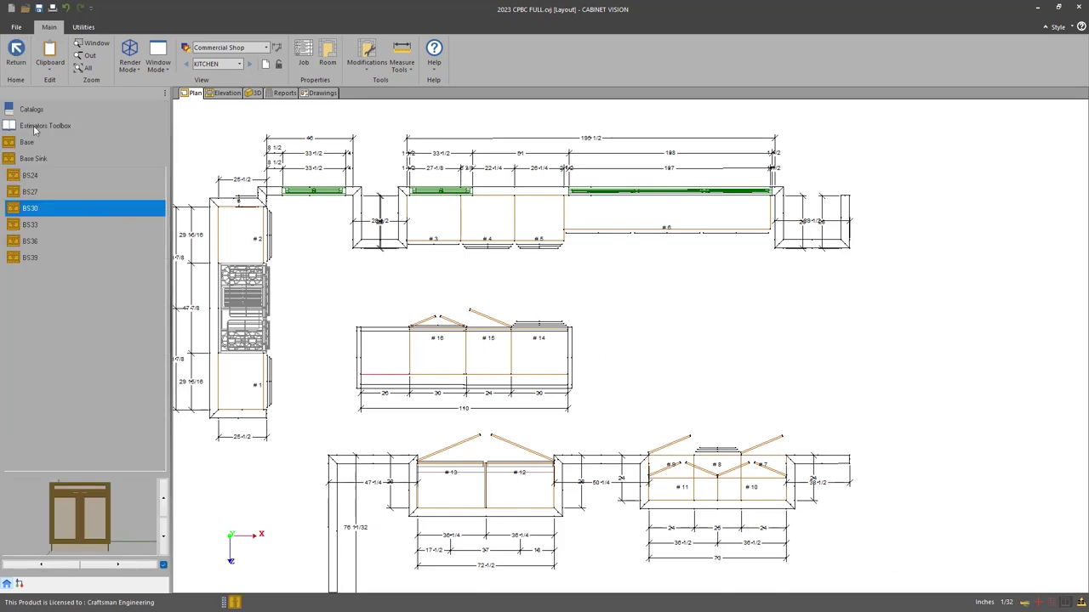
click(38, 160)
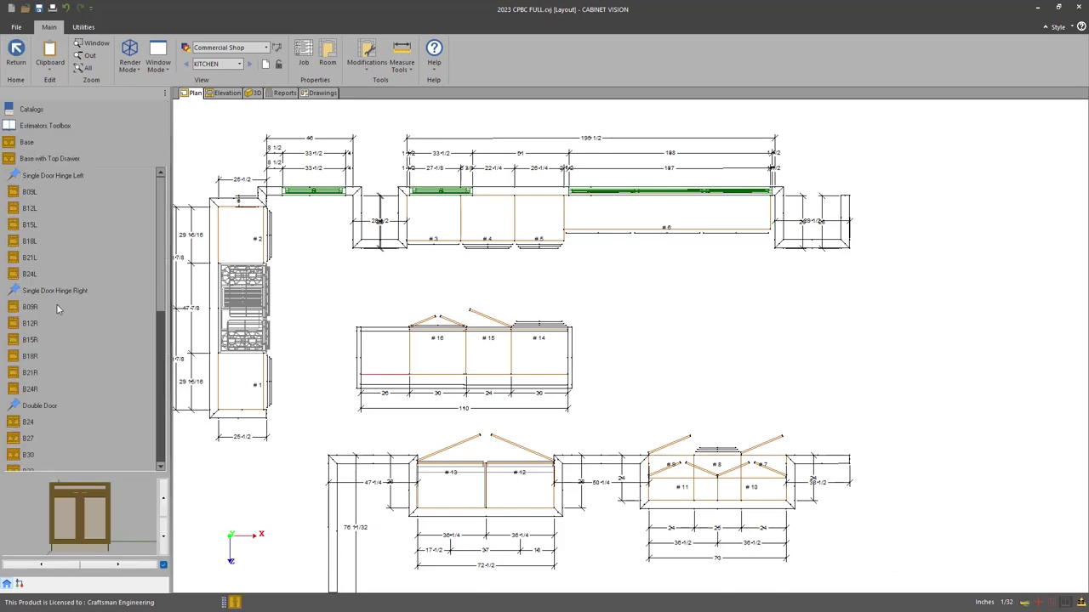
key(alt+Tab)
key(alt+Tab)
click(30, 274)
click(386, 370)
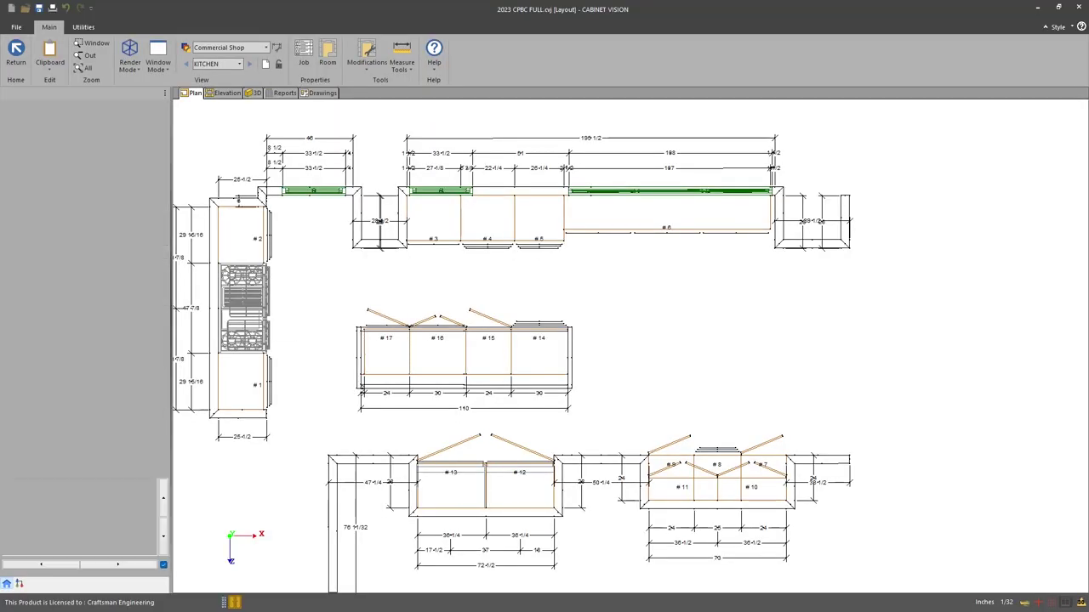
scroll(385, 367, up, 3)
click(377, 352)
drag(342, 338, 330, 340)
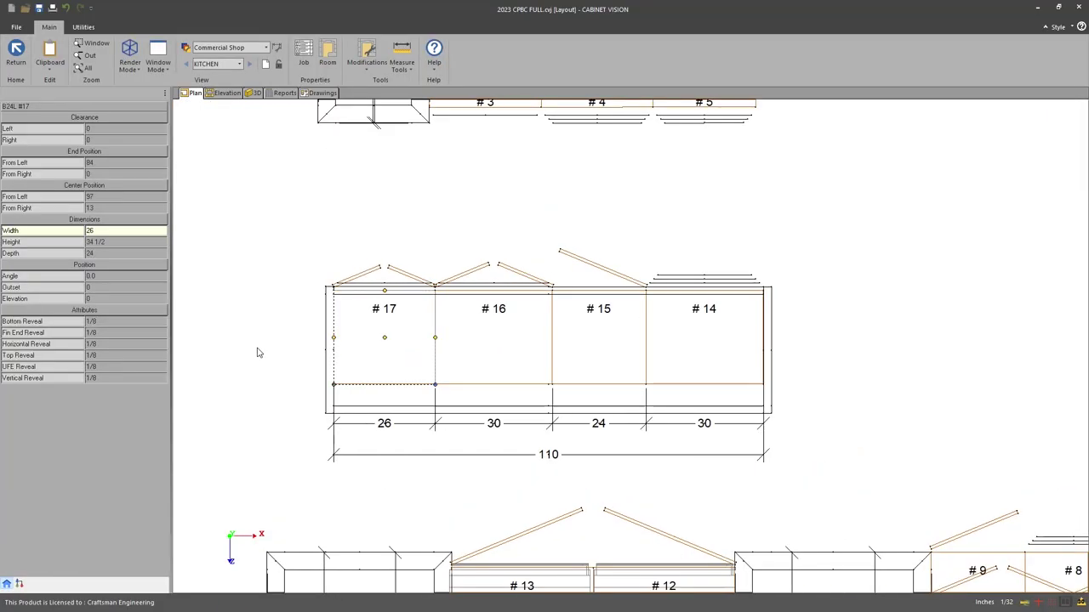
- Remove the vertical split below the top drawer of the 26-wide island cabinet and make that lower face a drawer
double_click(370, 324)
click(603, 347)
key(Delete)
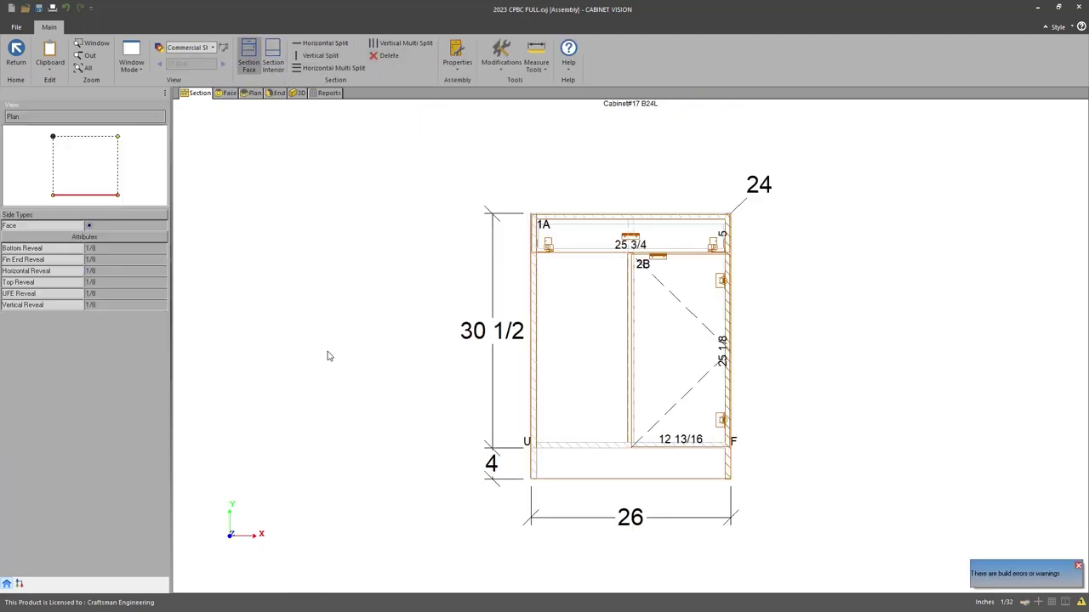
click(386, 56)
click(578, 336)
click(629, 377)
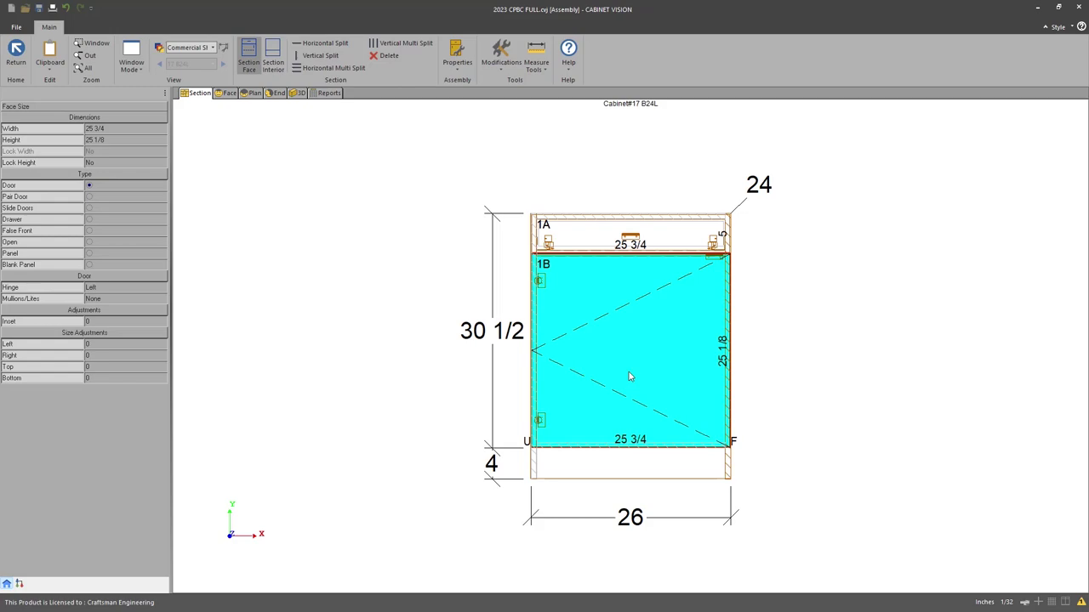
click(88, 219)
key(alt+Tab)
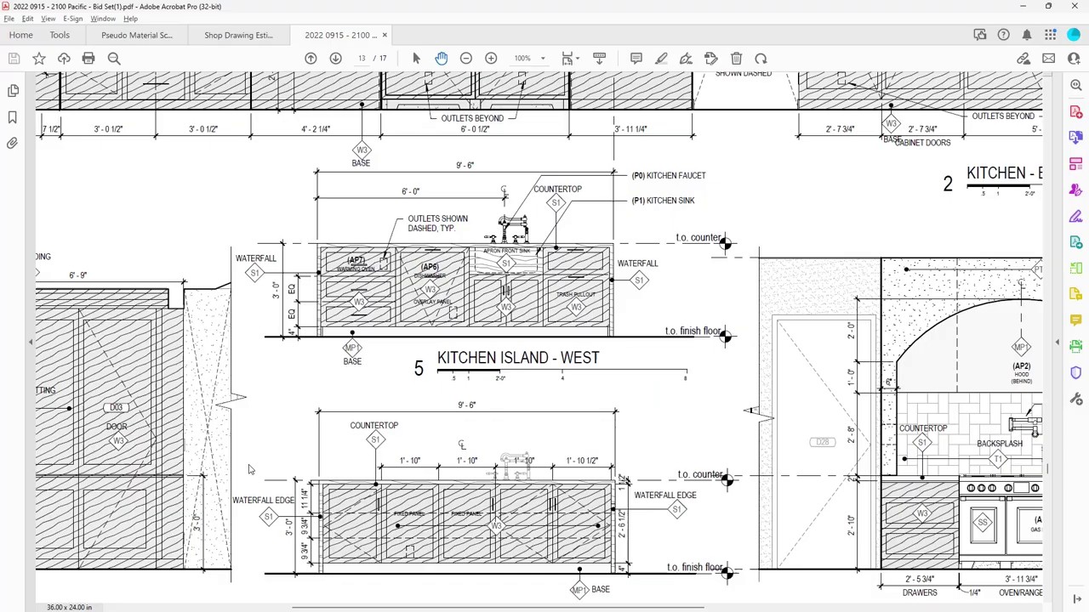
key(alt+Tab)
- Add the RAS 4WCSC-1527DM-2 garbage pullout accessory to the 26-wide island cabinet's lower drawer
click(226, 94)
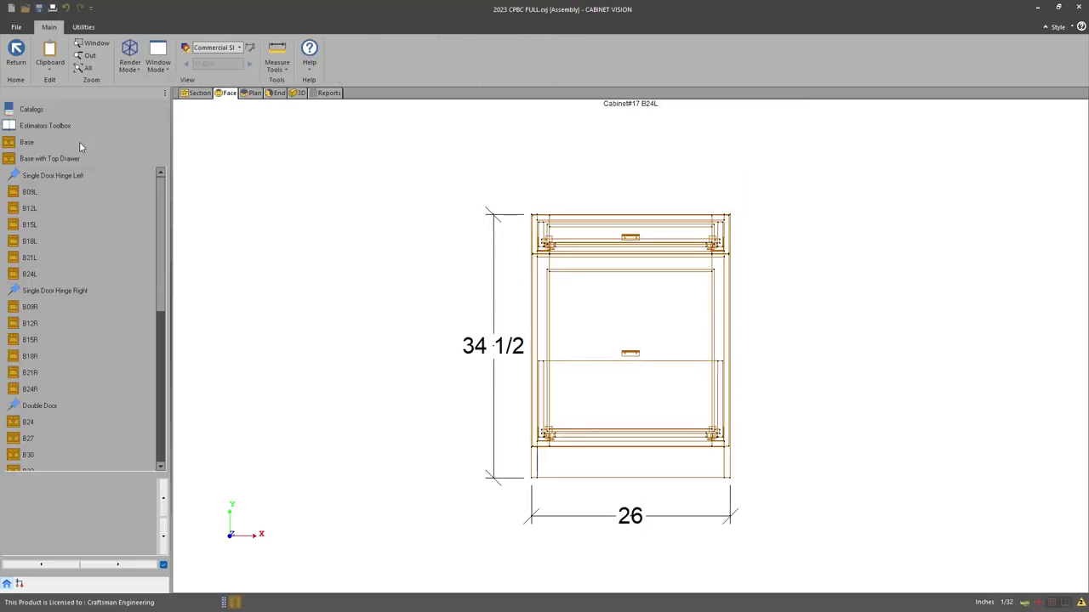
click(32, 126)
click(49, 308)
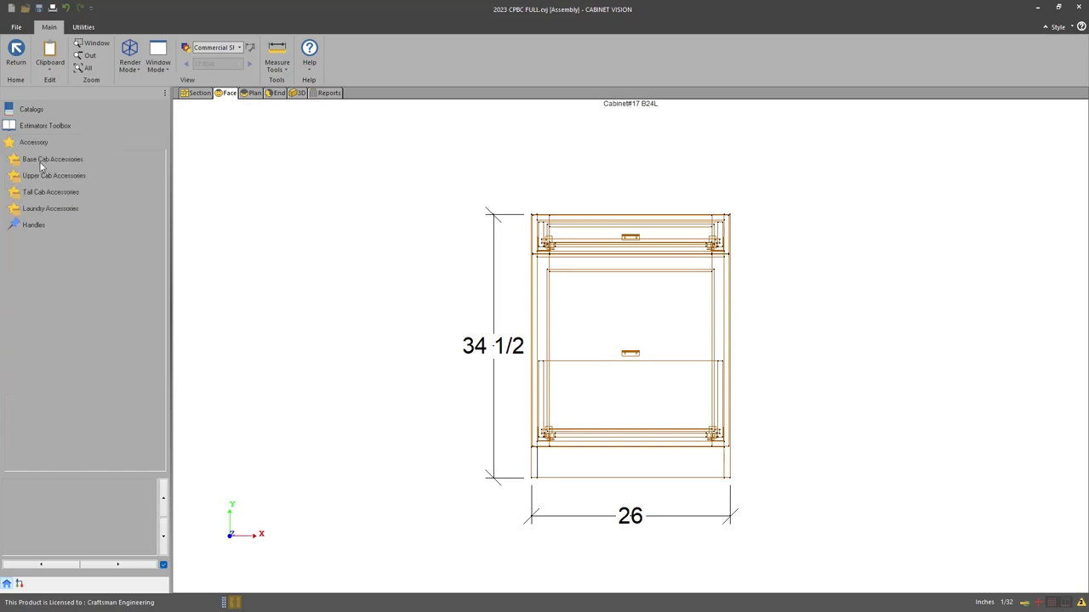
click(40, 160)
click(46, 176)
drag(42, 223, 615, 349)
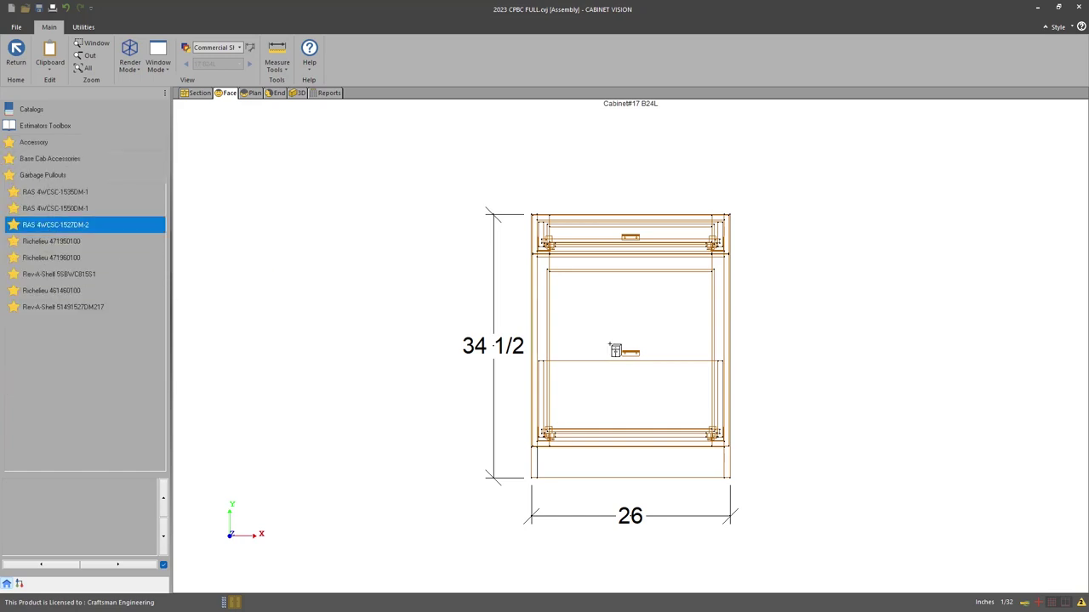
- Check the kitchen report for the garbage pullout accessory and compare the cabinet list with the island elevation in the bid set
click(329, 93)
click(198, 93)
key(Escape)
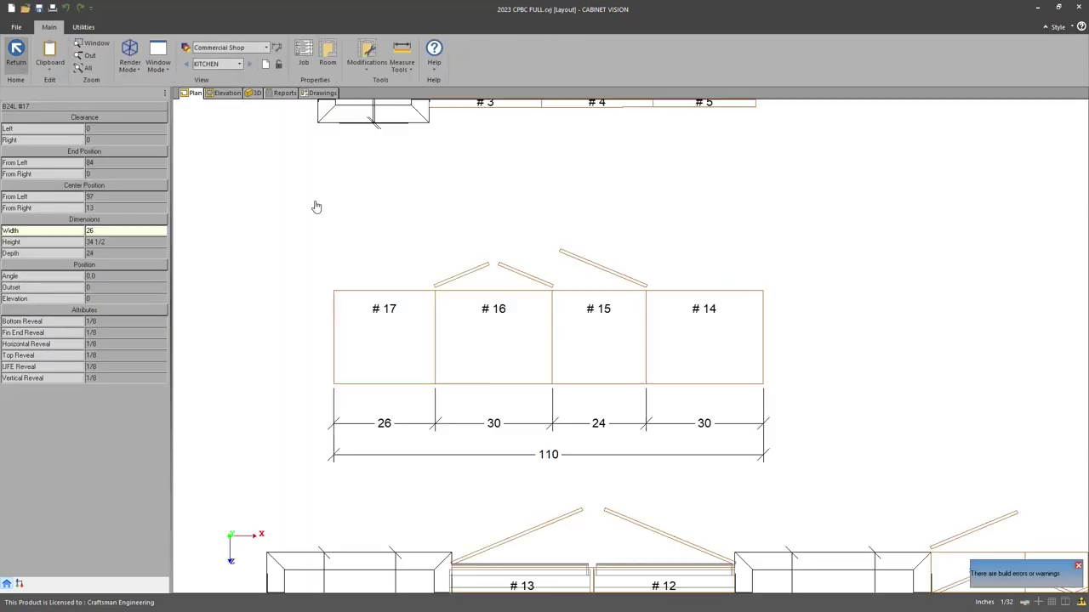
click(284, 94)
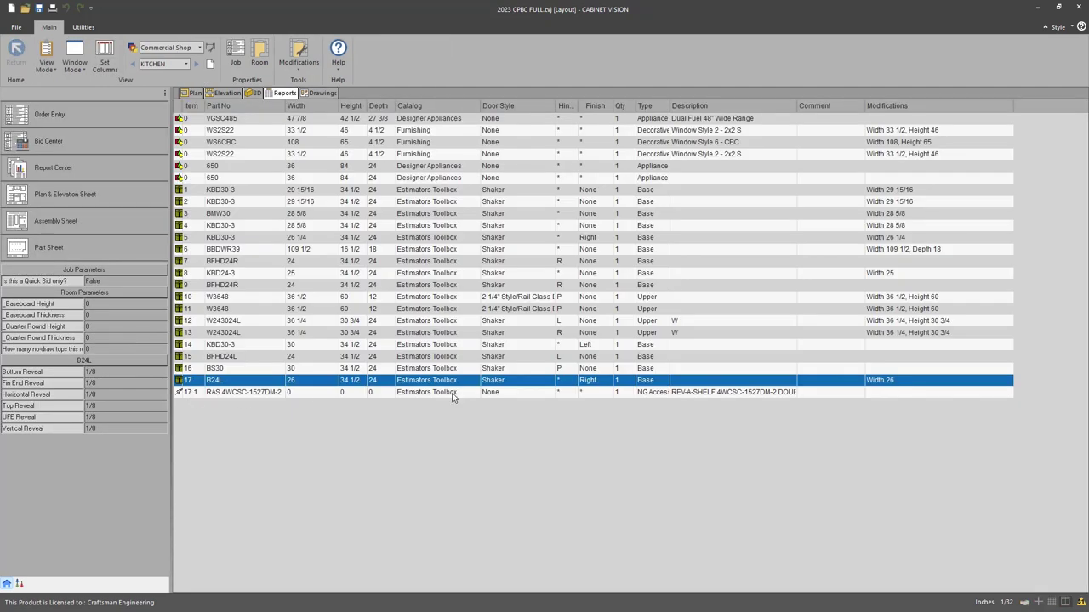
key(alt+Tab)
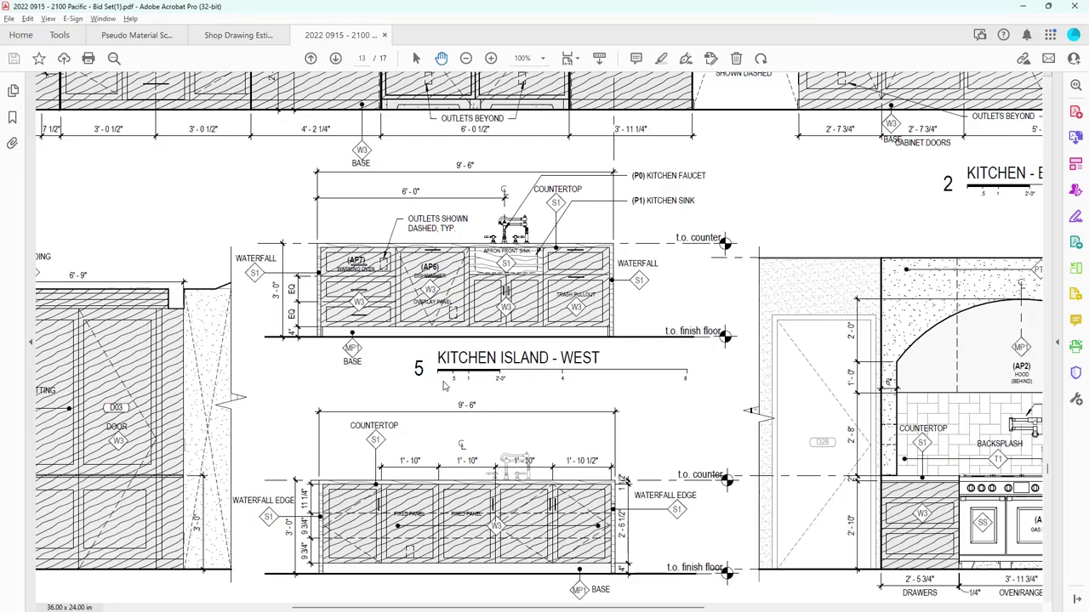
key(alt+Tab)
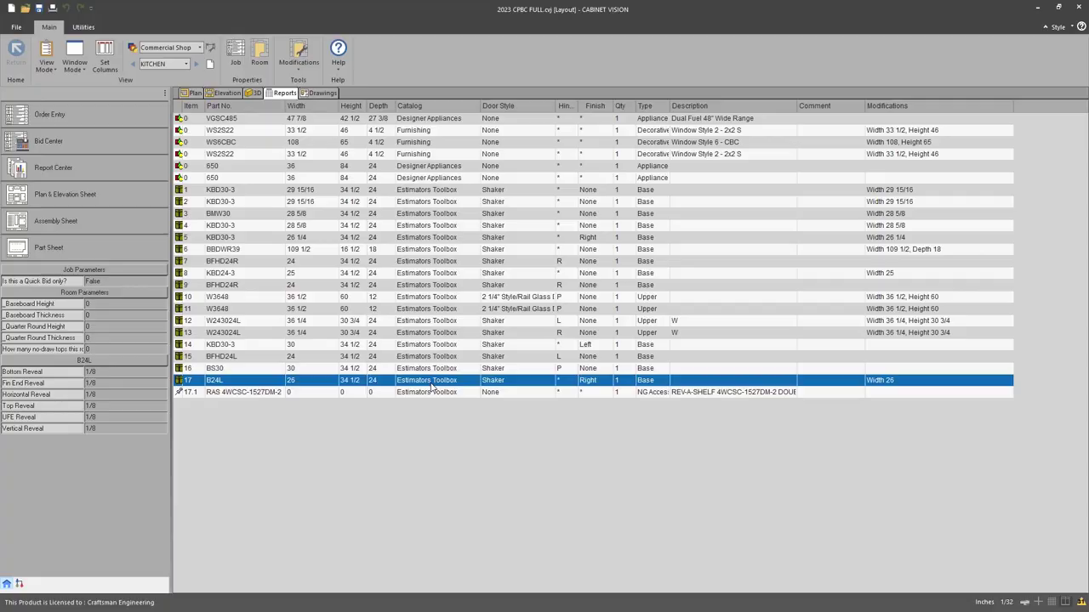
key(alt+Tab)
key(alt+Tab)
- Open the 24-wide full-height-door island cabinet #15 for section editing and delete its door and shelves
click(194, 93)
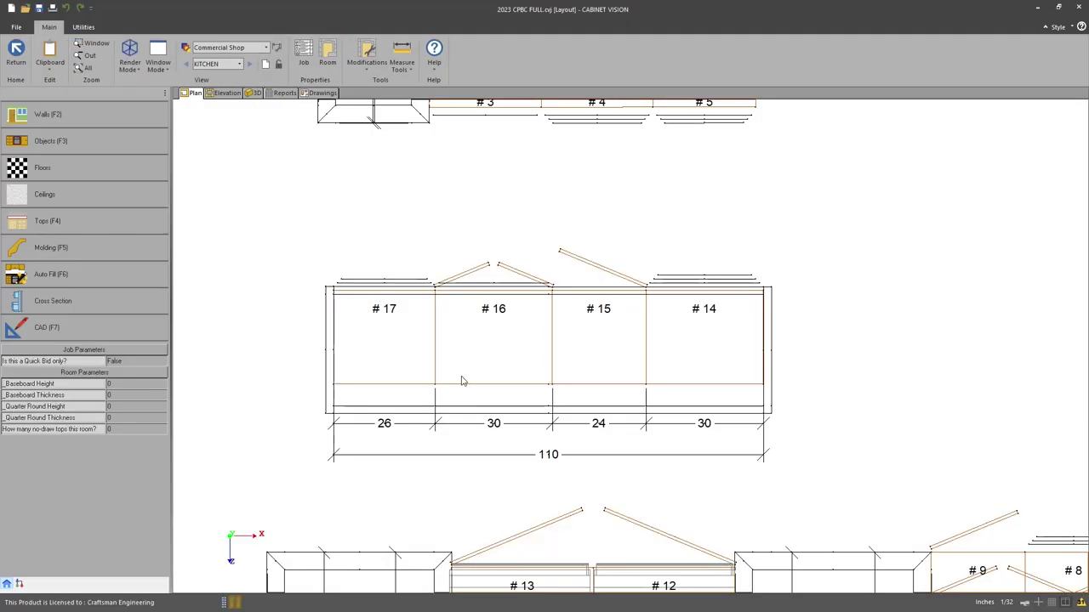
scroll(462, 379, down, 2)
click(472, 379)
click(558, 380)
double_click(547, 387)
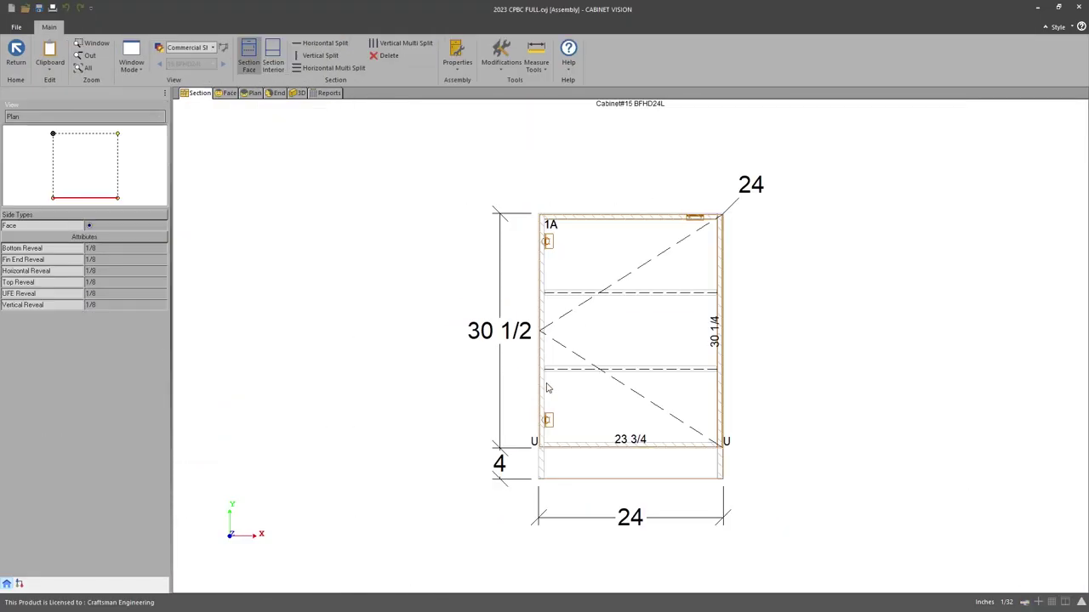
click(385, 55)
click(389, 90)
- Make the open face section of island cabinet #15 a panel and check it in 3D
click(576, 338)
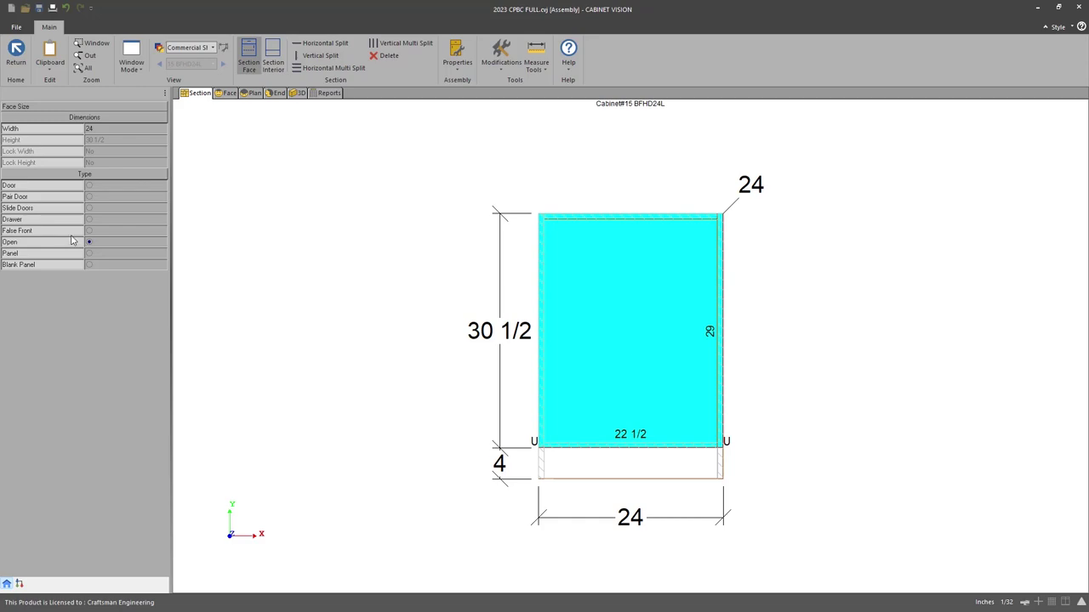
click(90, 254)
key(5)
drag(383, 323, 357, 255)
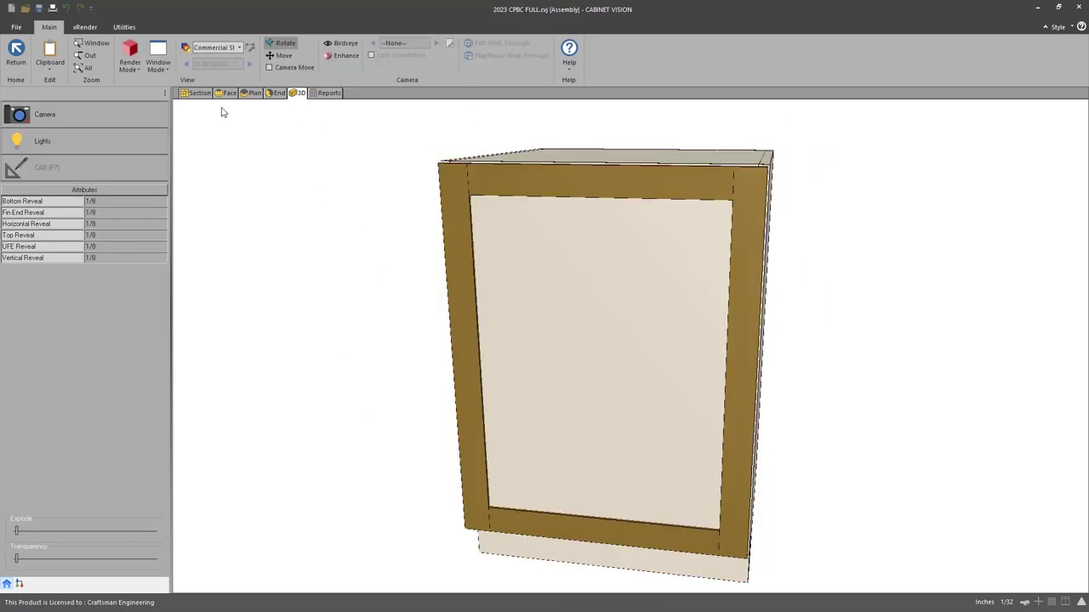
- Hide all parts of island cabinet #15 except Doors & Drawers and inspect the result in 3D
click(194, 96)
click(448, 70)
click(504, 66)
click(521, 170)
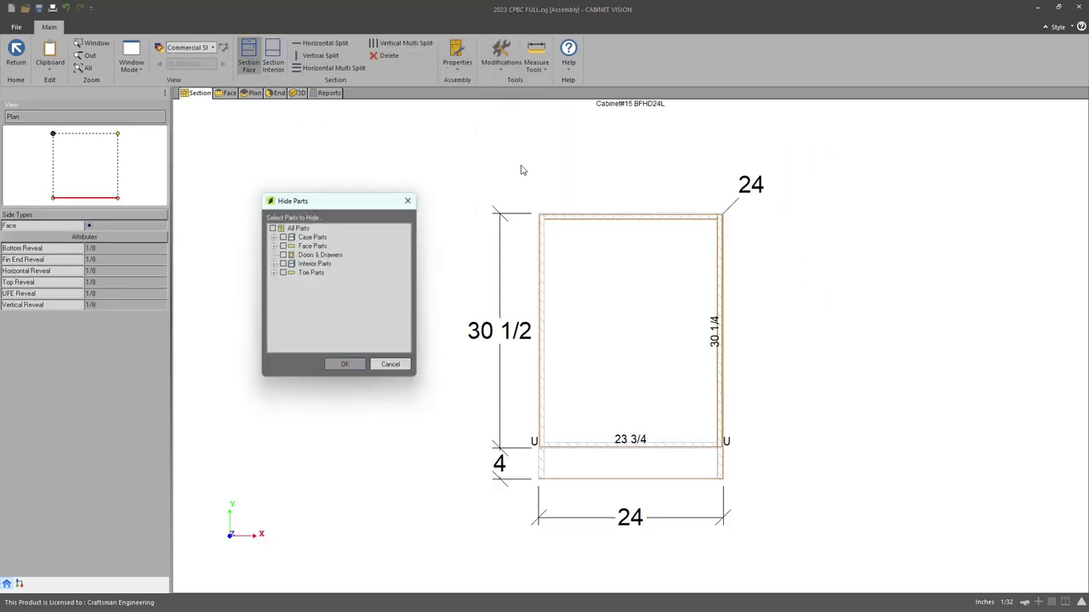
click(271, 228)
click(283, 254)
click(346, 365)
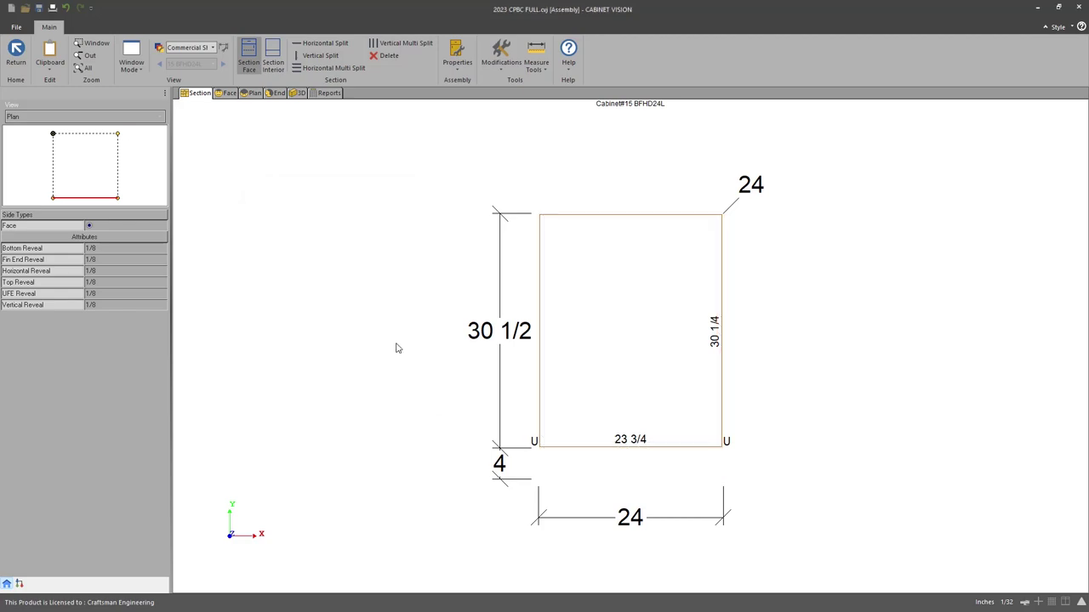
click(298, 93)
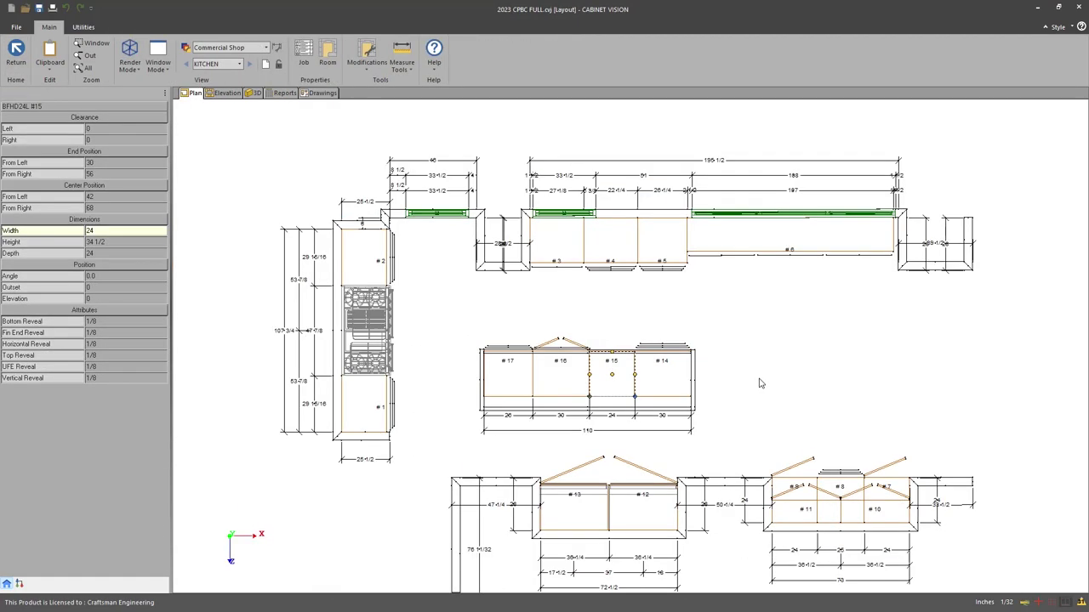
key(3)
drag(729, 424, 381, 233)
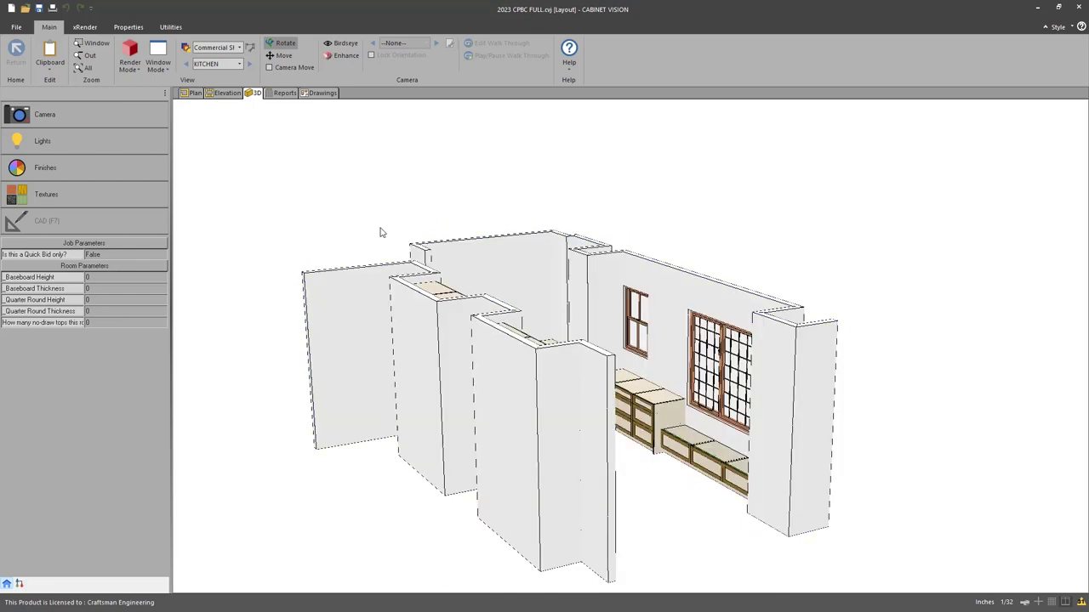
- Place a BFHD24L full-height-door base at the end of the island's back side with a depth of 5 and width of 22
click(191, 93)
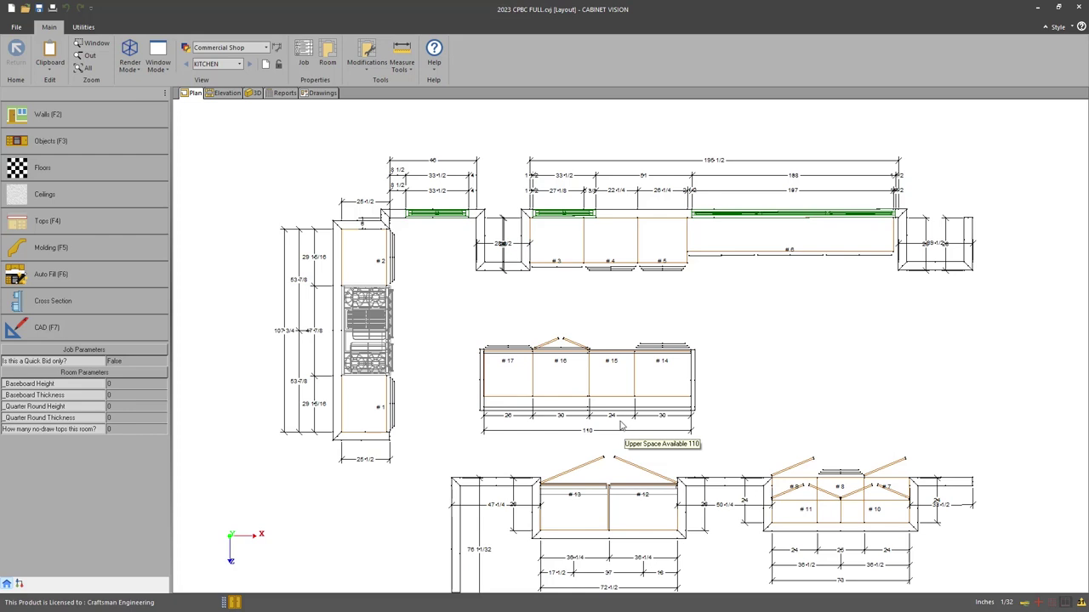
click(100, 141)
click(40, 126)
click(34, 142)
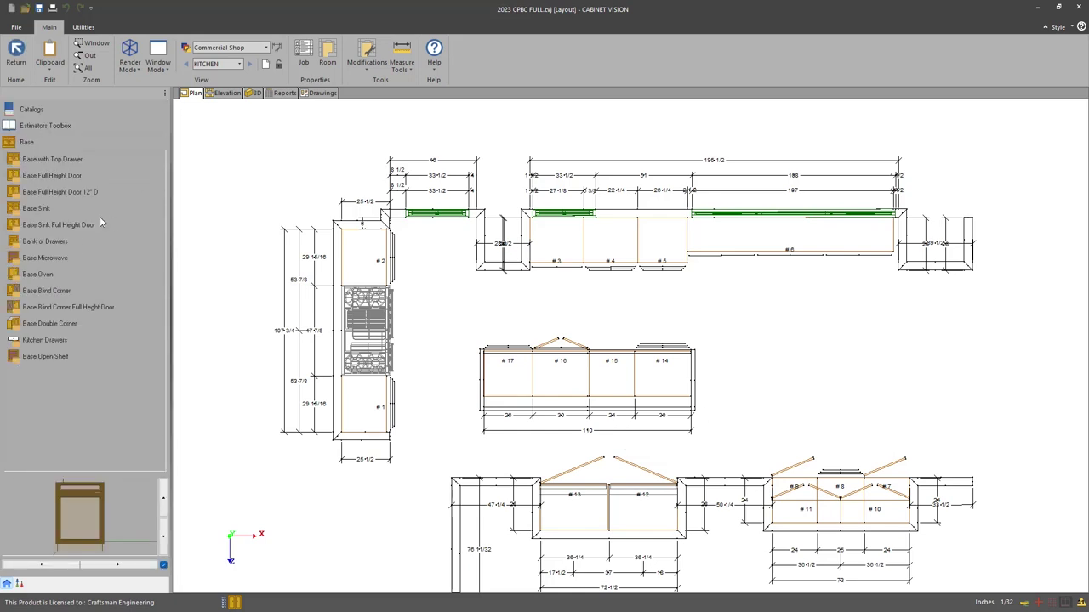
click(48, 175)
click(32, 275)
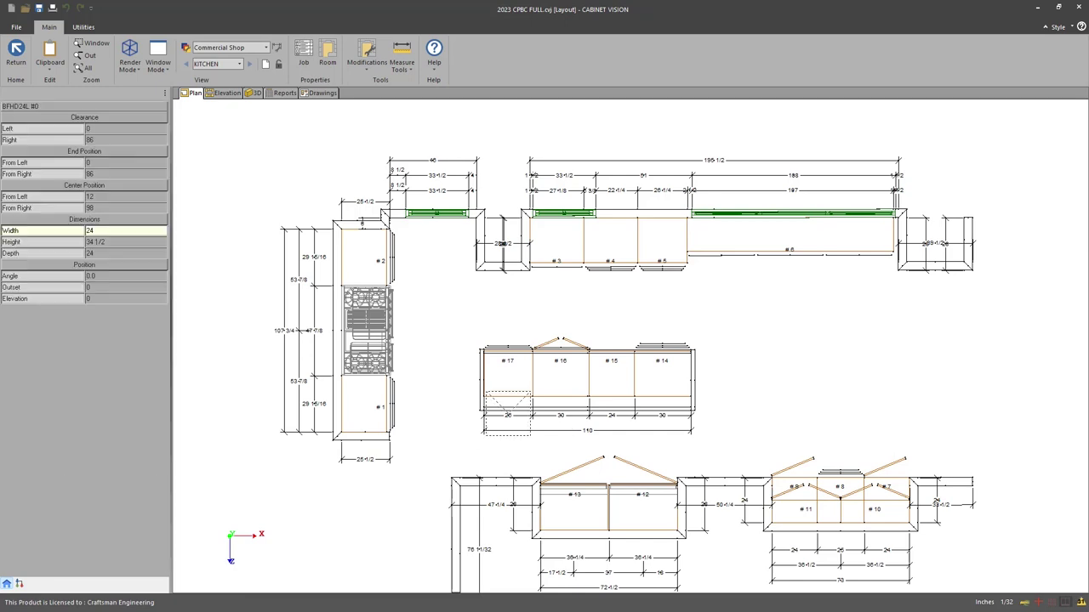
click(511, 433)
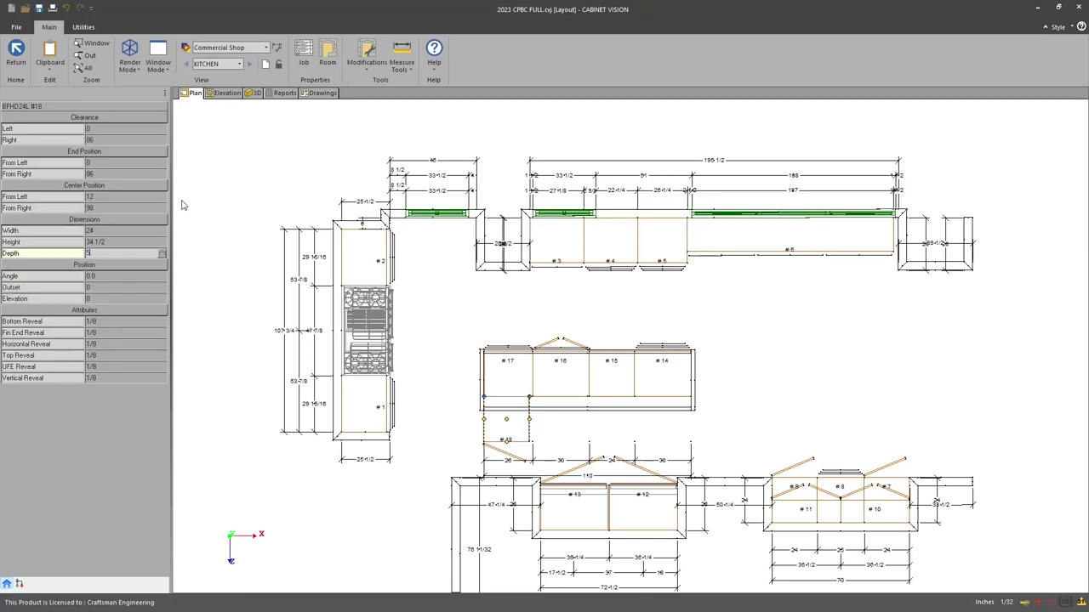
text(22)
key(Return)
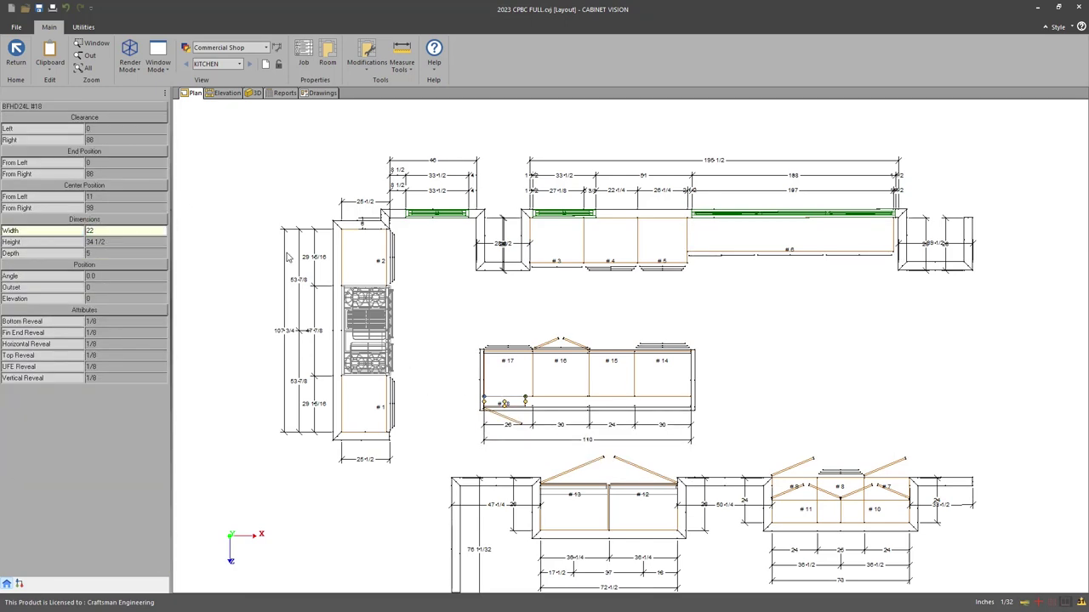
- Copy the 22-wide, 5-deep base four times side by side to fill the island's back and view it in 3D
right_click(517, 408)
click(515, 409)
click(546, 405)
click(587, 405)
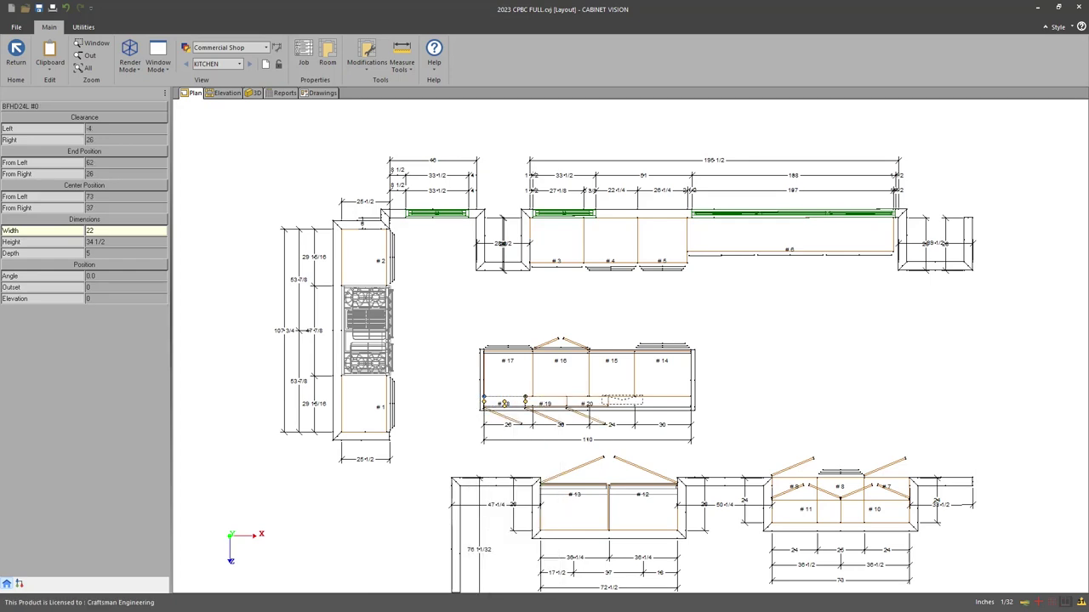
click(628, 404)
click(669, 404)
click(253, 93)
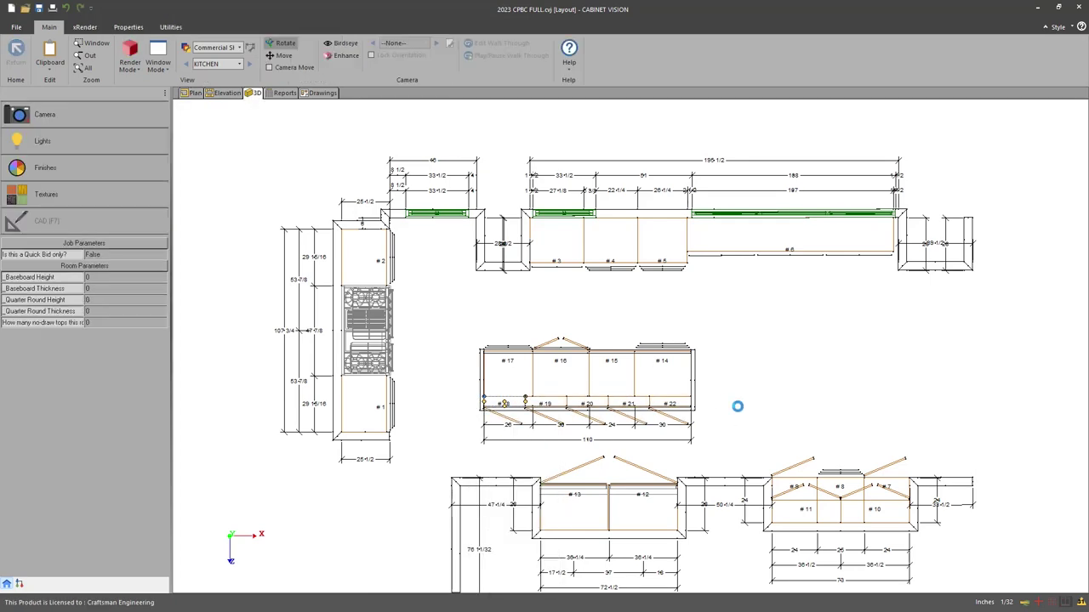
- Auto-build the countertops over the kitchen's base cabinets and island, and review them in 3D
click(195, 93)
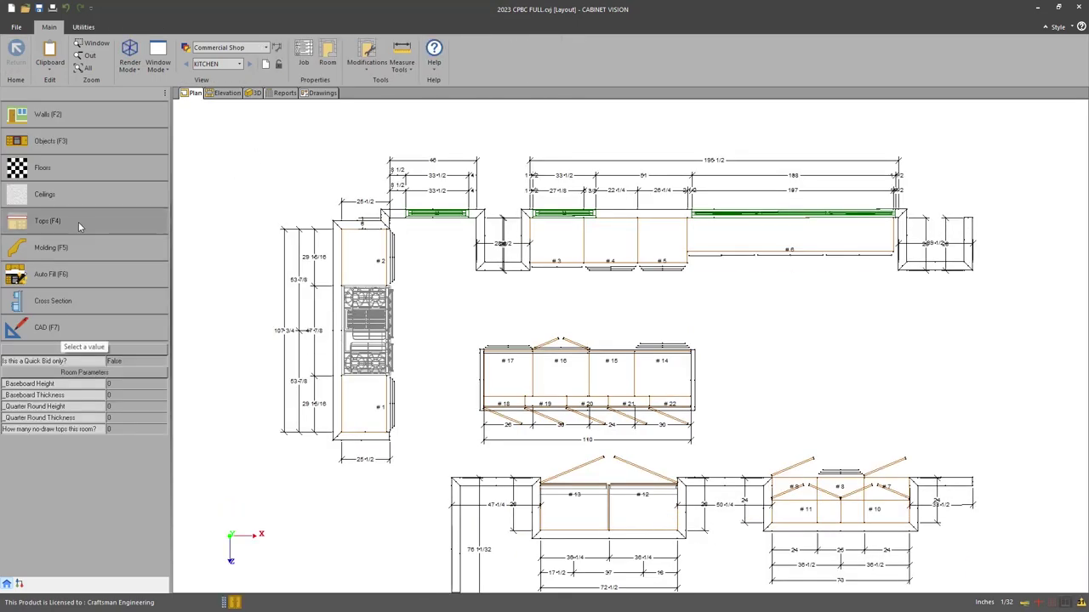
click(79, 222)
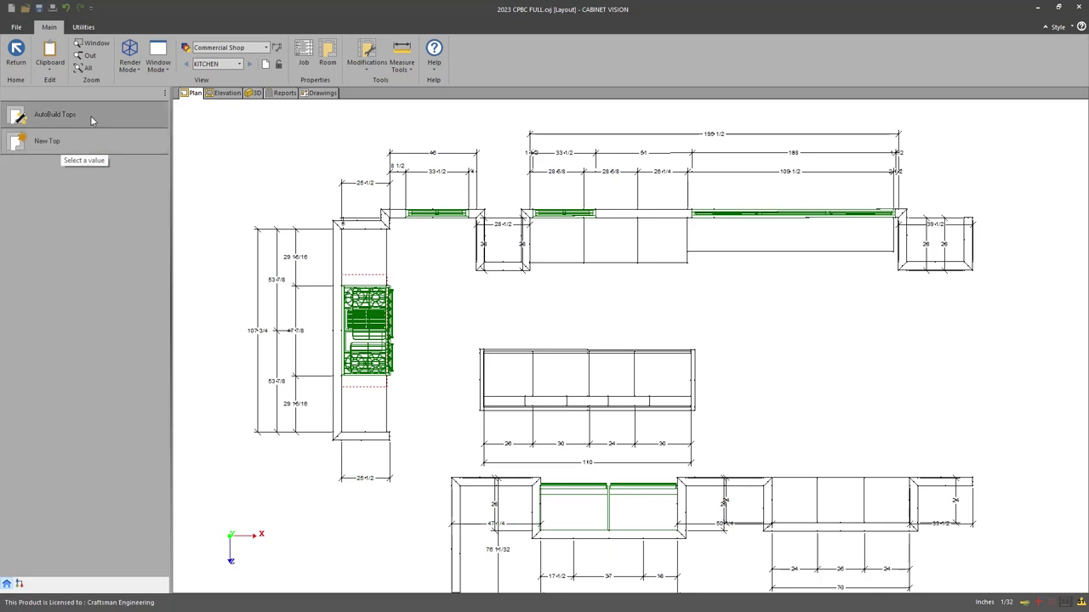
click(54, 114)
click(602, 321)
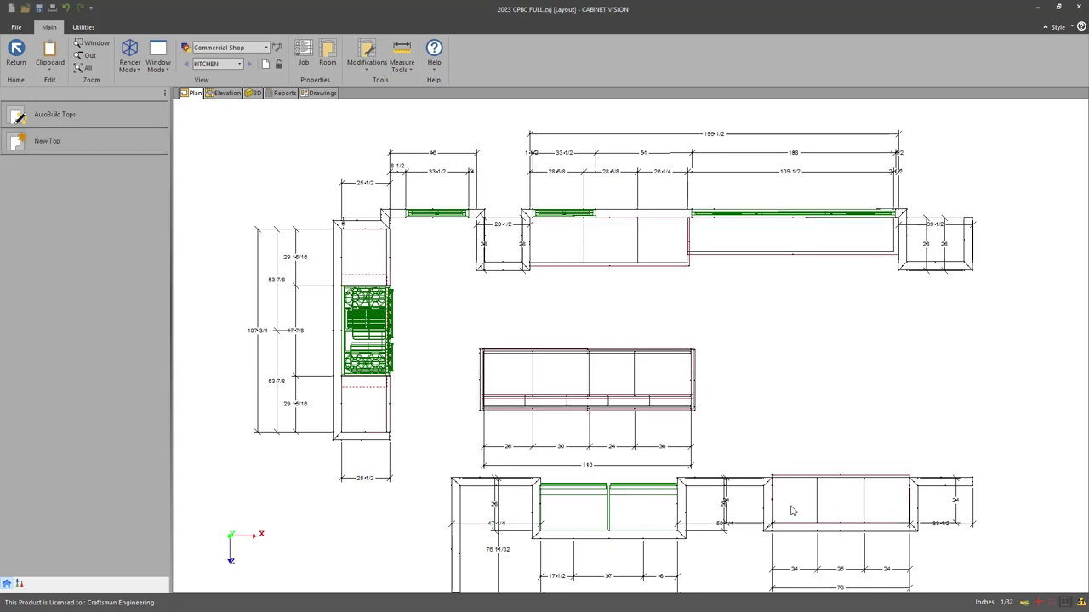
click(256, 93)
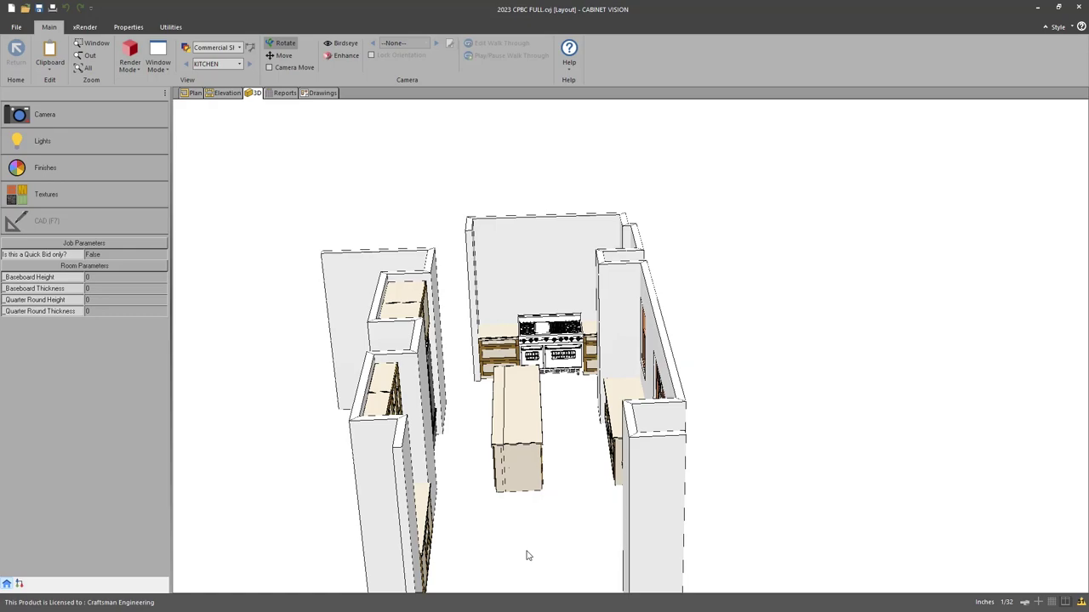
mouse_move(524, 553)
mouse_down()
mouse_move(481, 474)
mouse_move(553, 538)
mouse_move(723, 522)
mouse_move(367, 516)
mouse_move(651, 508)
mouse_up()
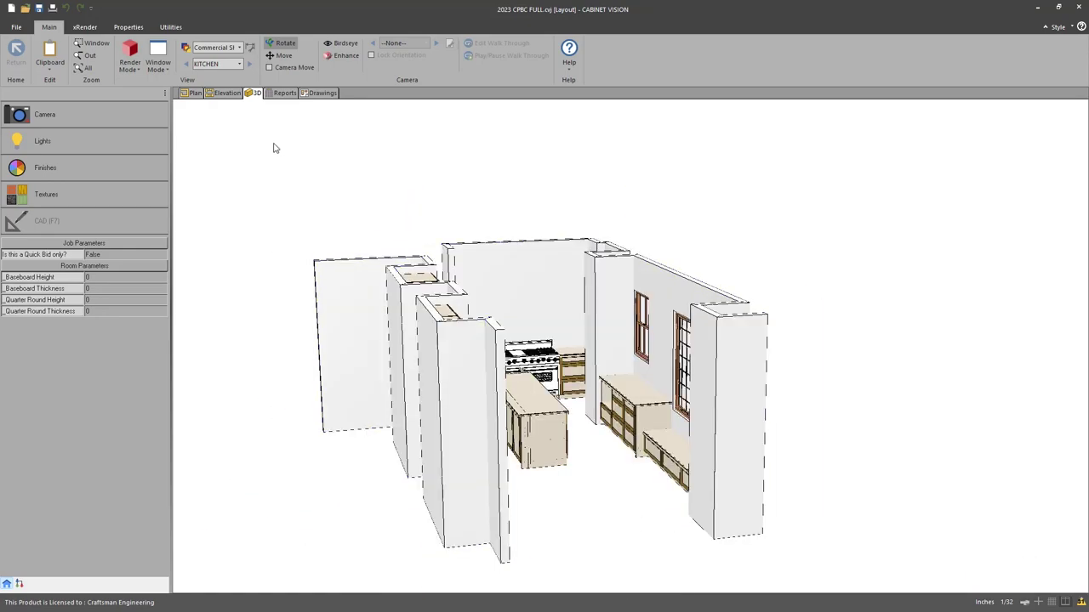
- In the Bid Center, select the rate tables CP (A) Cabs Per Foot 32mm, CP (B) Clear Coat Finish and CP (B) Rubbing Stain Finish
click(285, 92)
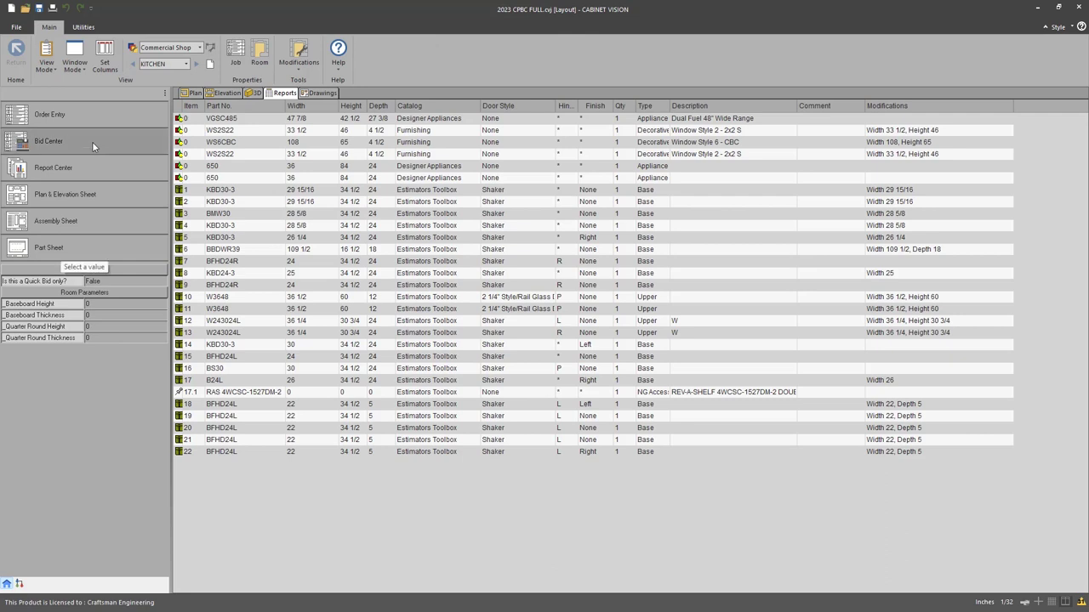
click(91, 141)
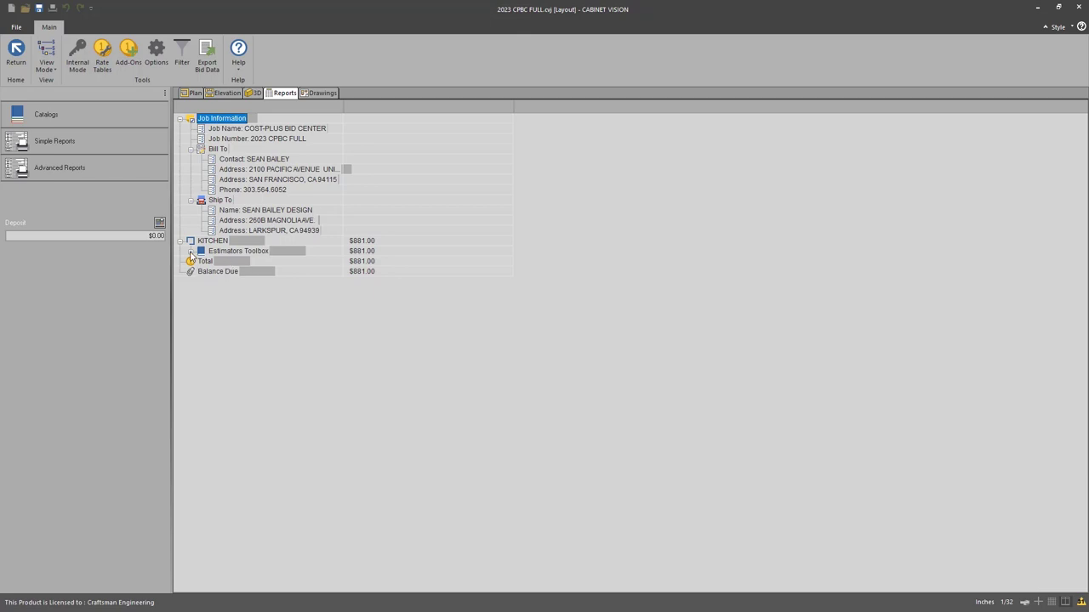
click(103, 53)
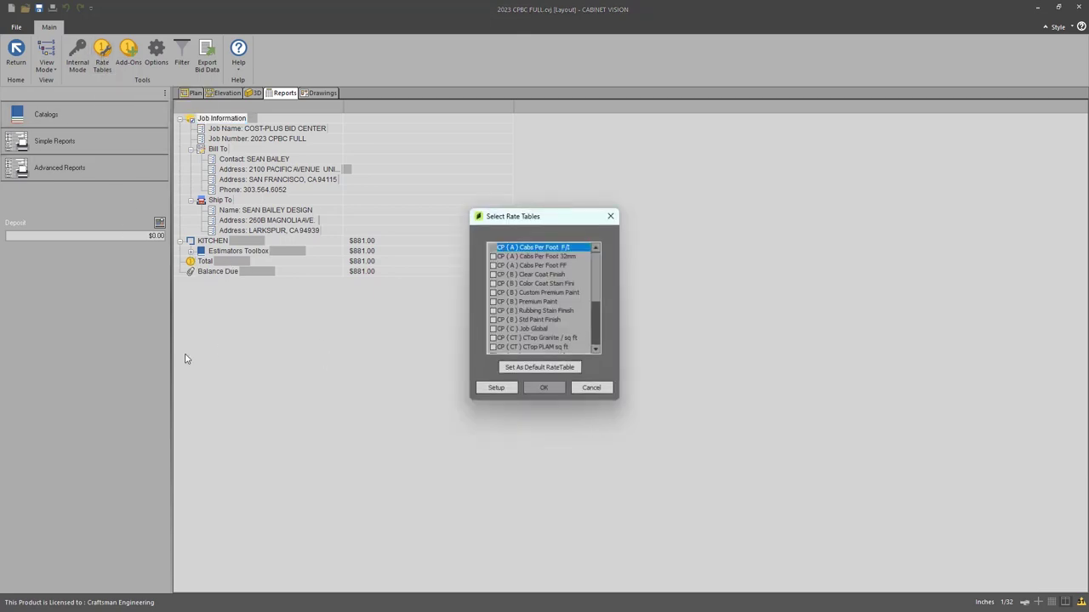
click(494, 257)
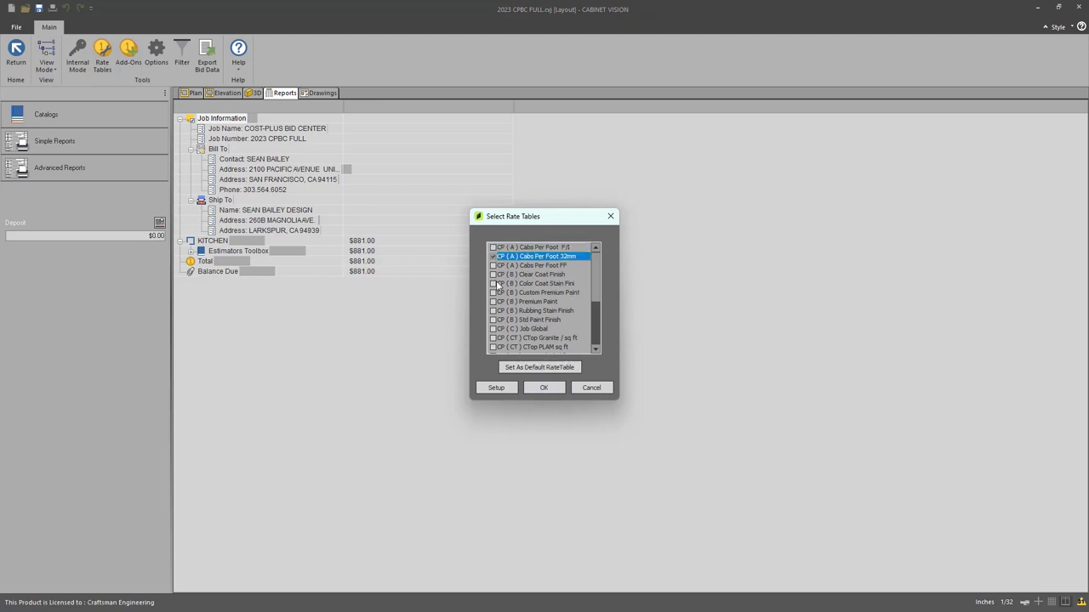
click(492, 276)
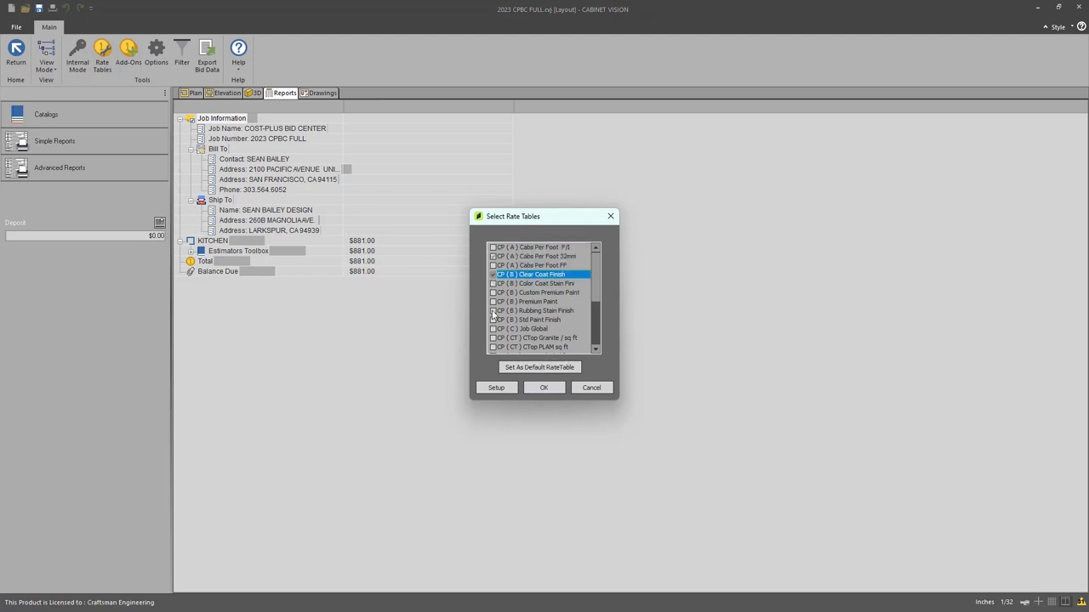
click(494, 312)
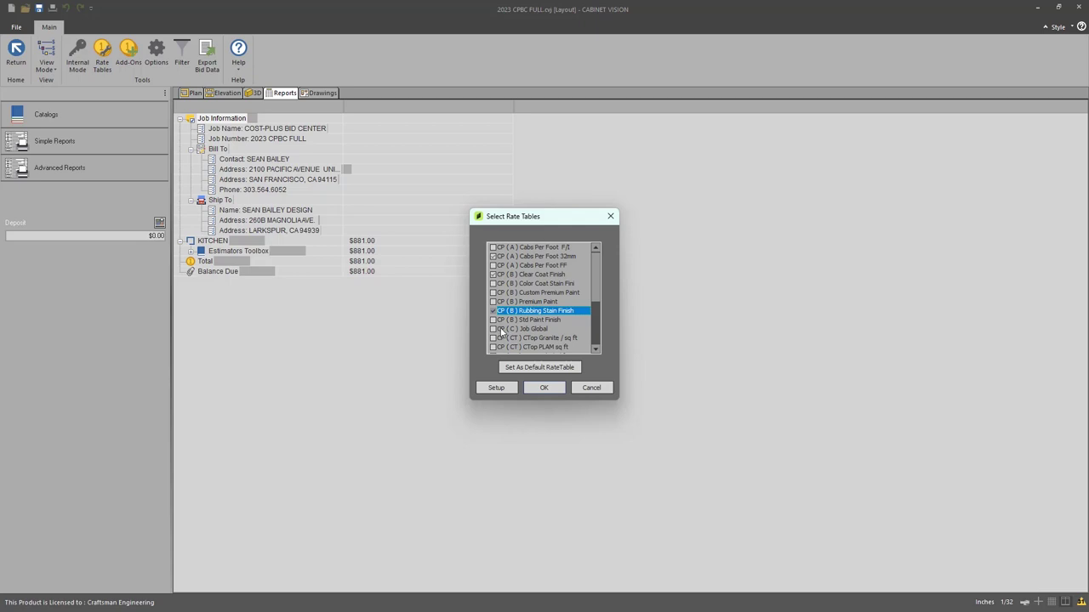
- Add the Job Global, CTop Granite / sq ft, Delivery Zone 3 and Installation rate tables and apply the selection to the bid
click(493, 329)
scroll(582, 295, down, 2)
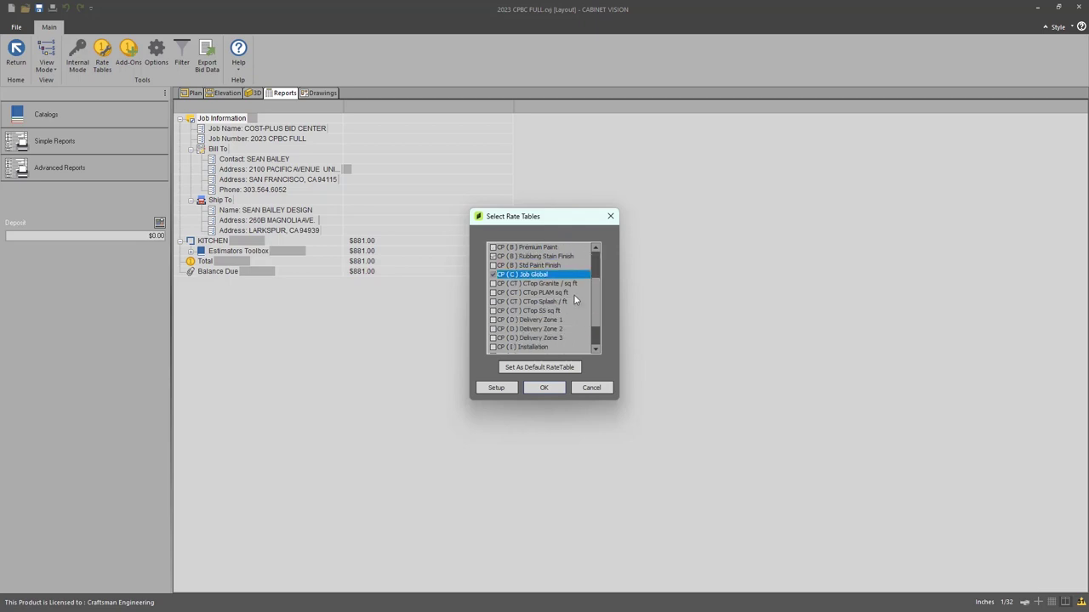
click(493, 284)
drag(595, 294, 595, 301)
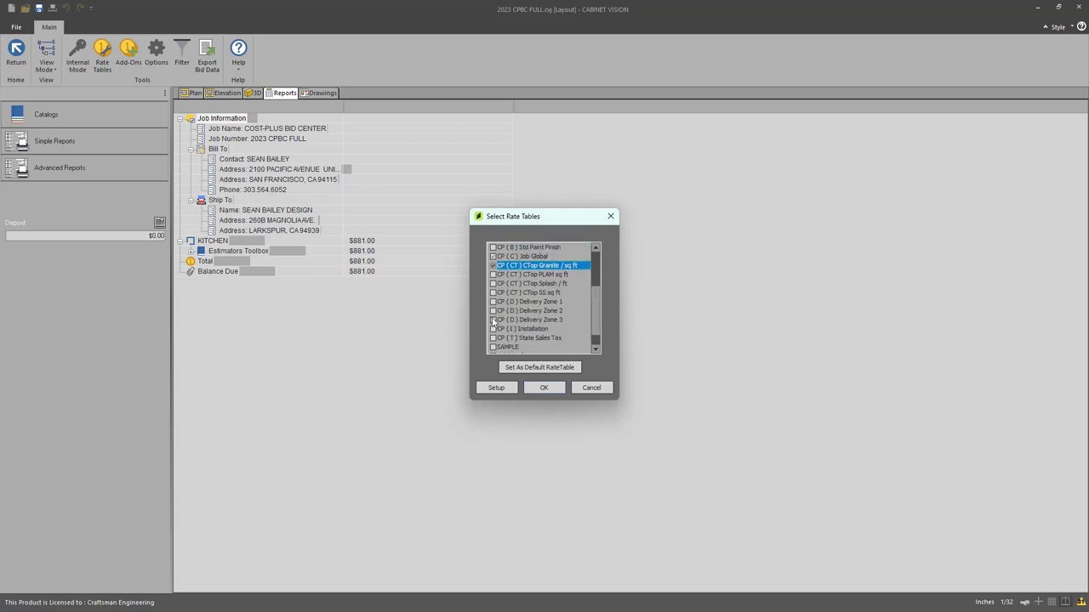
click(493, 319)
click(595, 324)
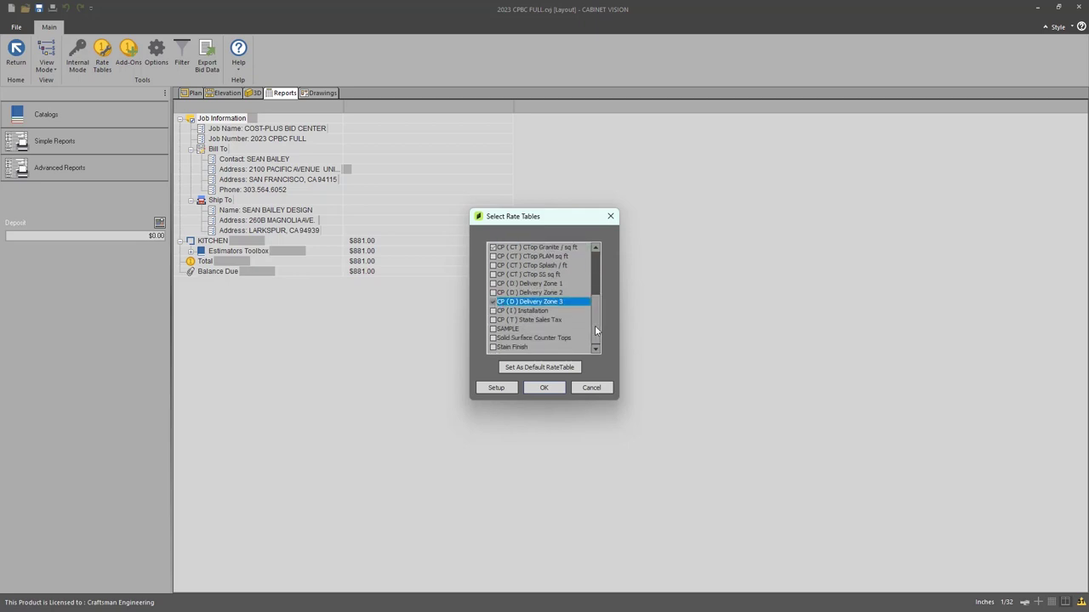
click(493, 312)
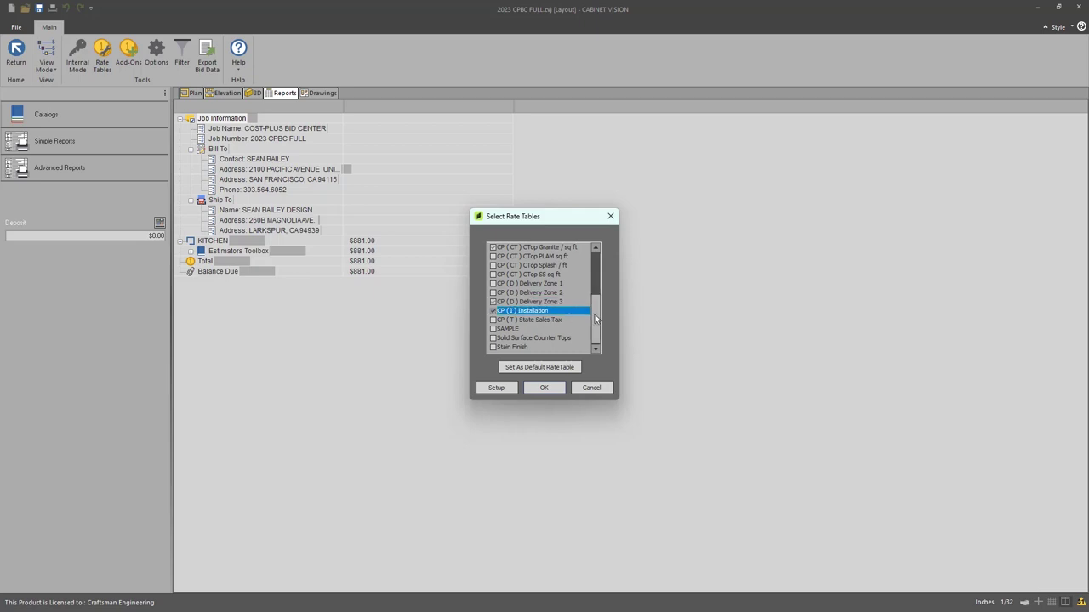
click(543, 388)
- Expand the Estimators Toolbox pricing to examine the glass door and RAS 4WCSC-1527DM-2 charges and their attached cabinets
click(180, 129)
click(180, 118)
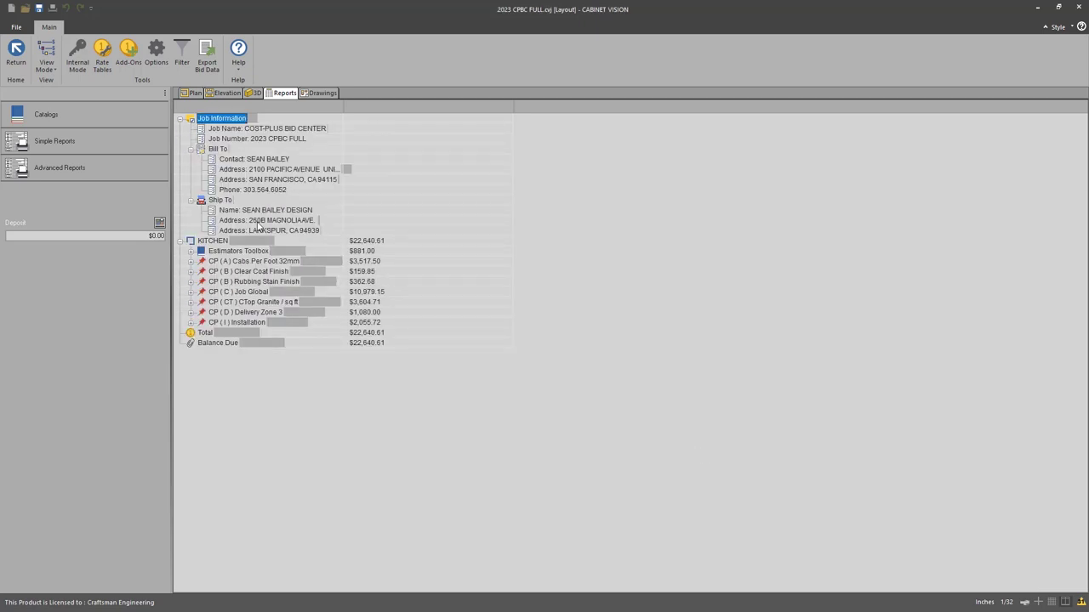
click(191, 251)
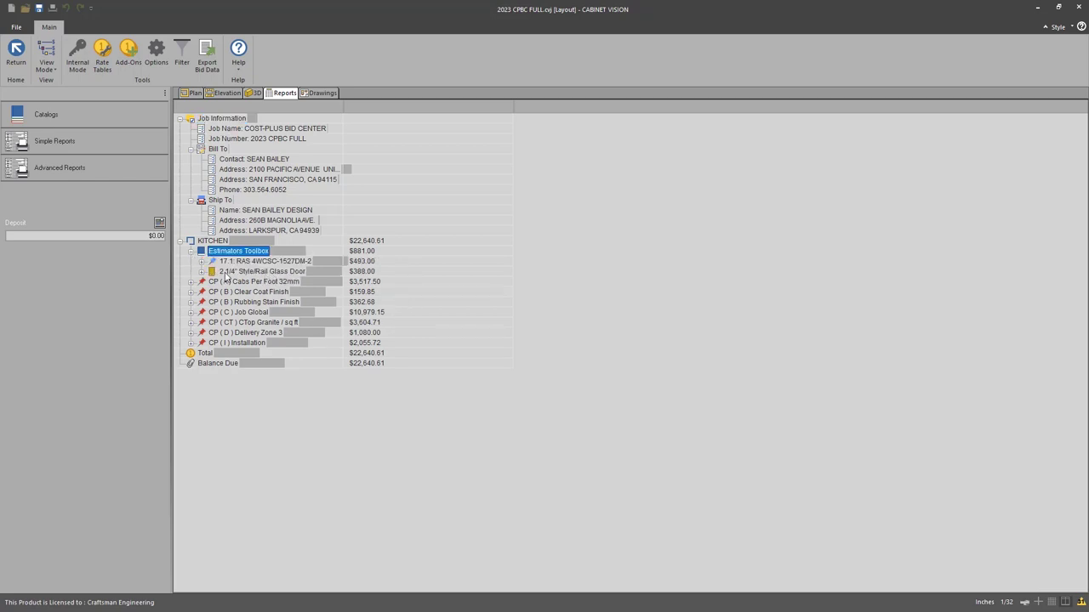
click(202, 273)
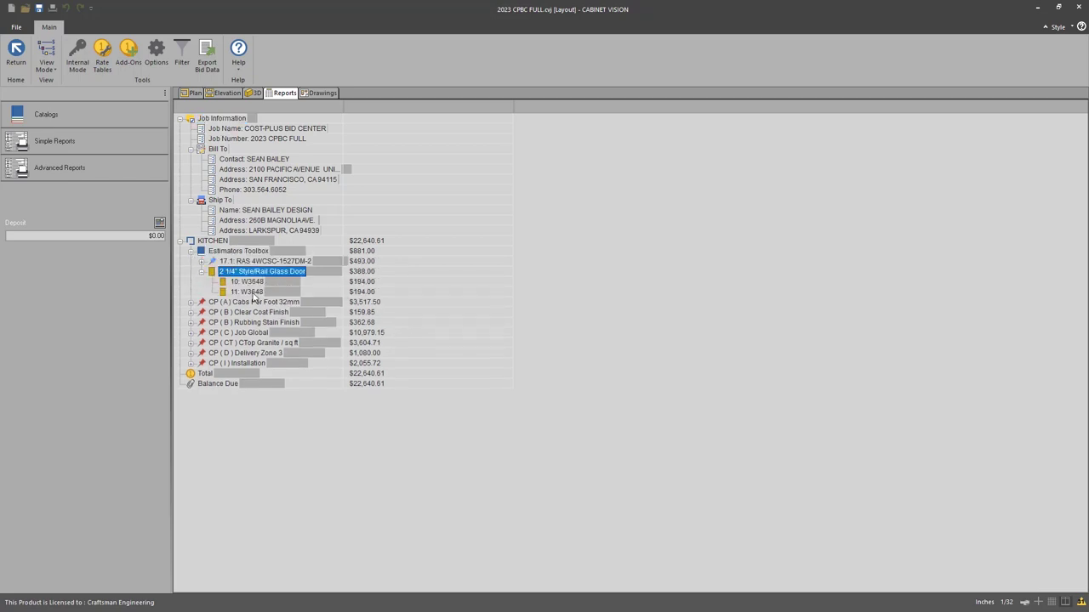
click(201, 261)
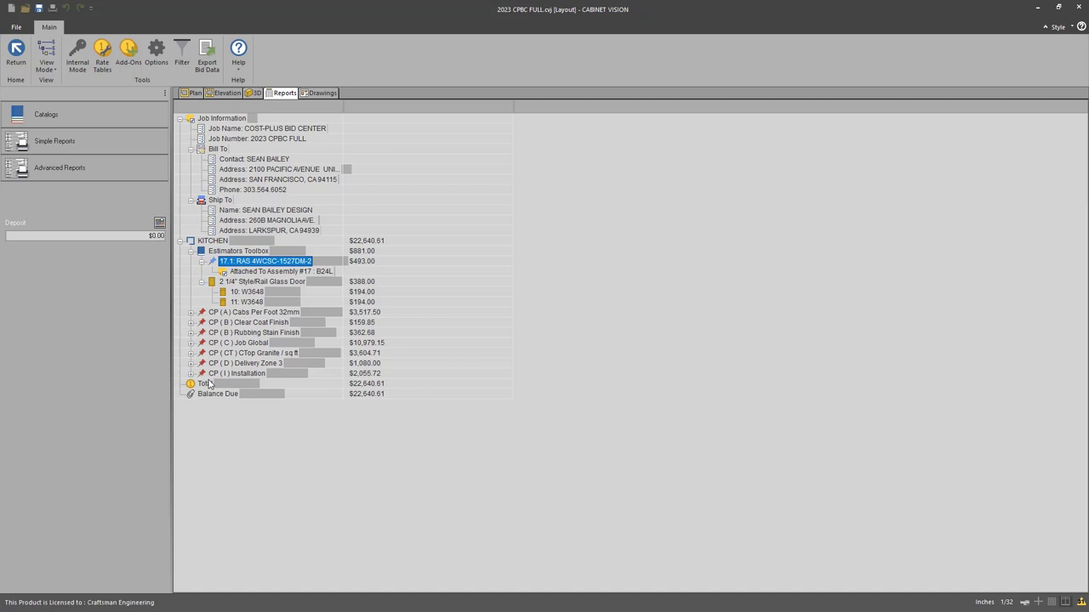
- Switch the bid to internal mode with a markup of 30%, and expand the kitchen and job information entries
click(79, 70)
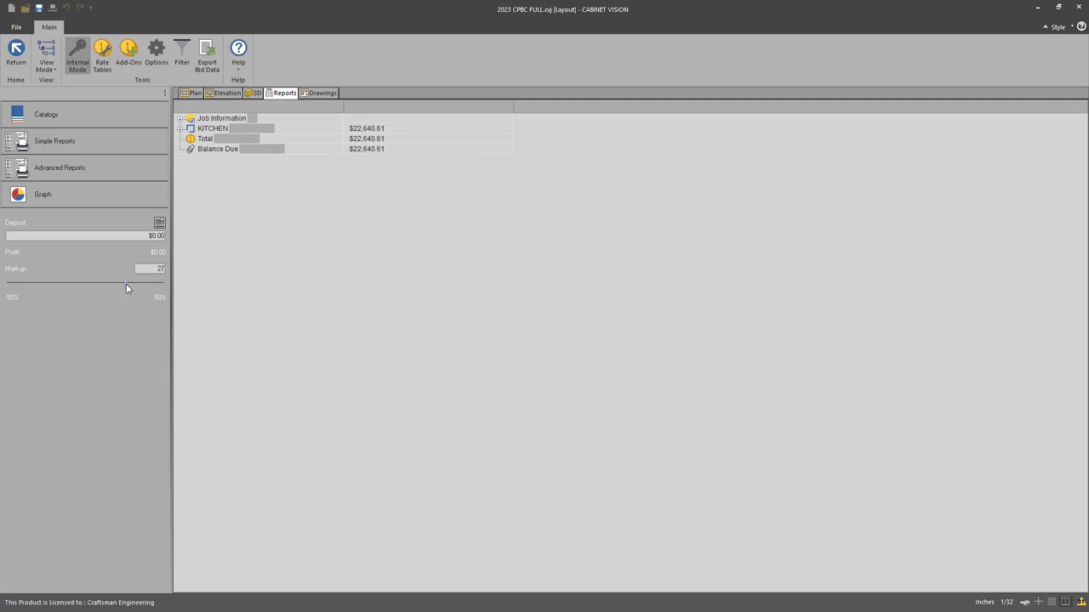
drag(125, 284, 129, 284)
click(179, 130)
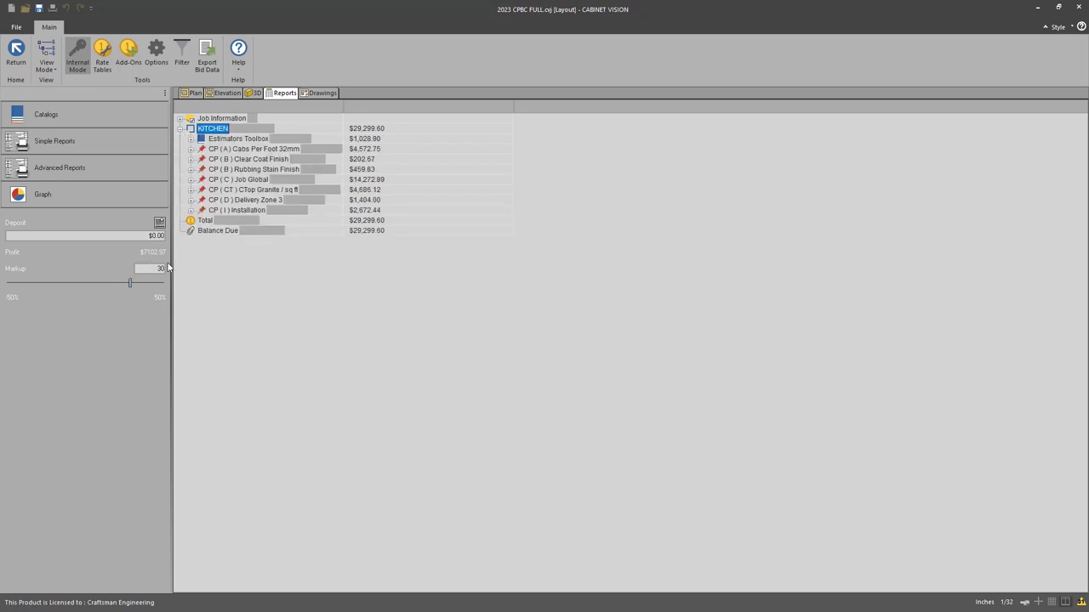
click(179, 119)
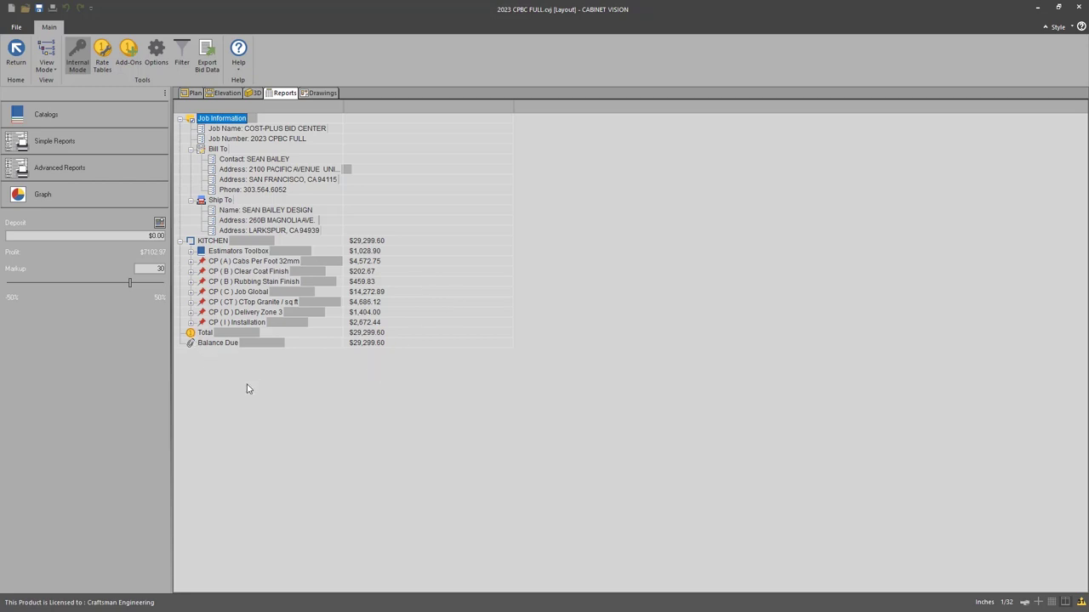
- Expand the pricing details of the Estimators Toolbox items and of the base and upper cabinets under CP (A) Cabs Per Foot 32mm
click(191, 251)
click(201, 273)
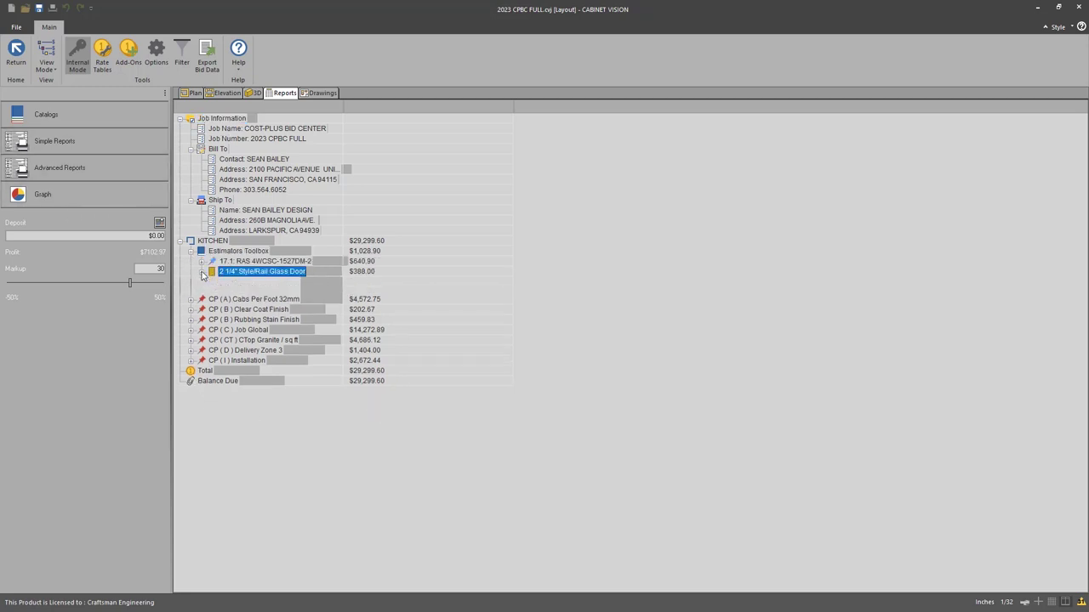
click(202, 262)
click(191, 312)
click(202, 322)
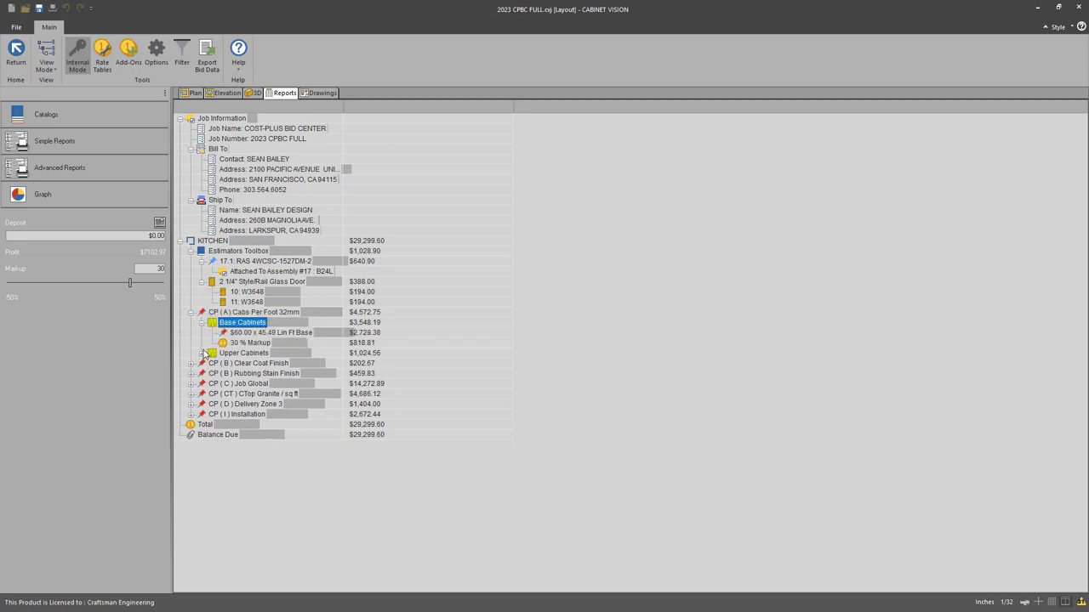
click(202, 353)
- Expand the Clear Coat Finish charges, the stain, sealer and top coat charges of Rubbing Stain Finish, and the Job Global categories
click(190, 384)
click(202, 394)
click(191, 424)
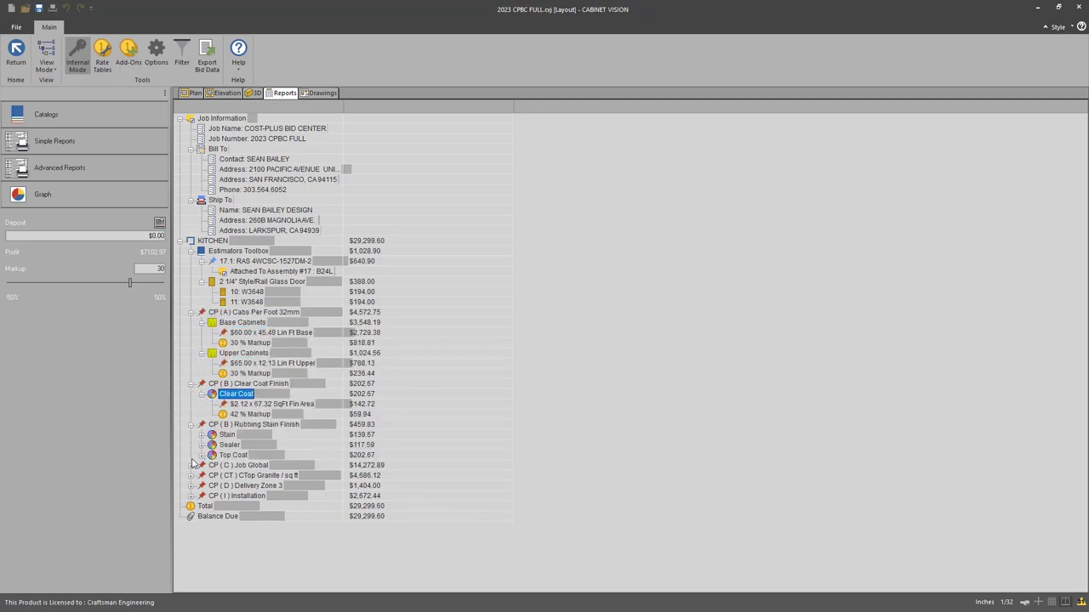
click(191, 465)
click(202, 434)
click(202, 466)
click(202, 496)
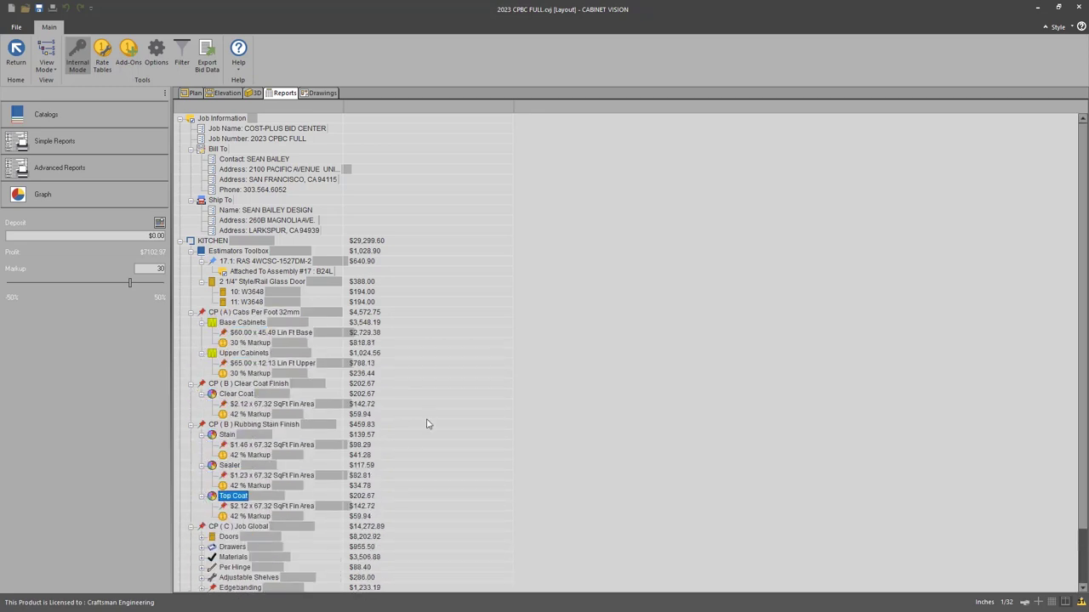
- Expand the Job Global doors and drawers, including the door catalog pricing for Shaker and Shaker Full Rail
scroll(428, 424, down, 2)
click(201, 476)
click(201, 506)
click(212, 486)
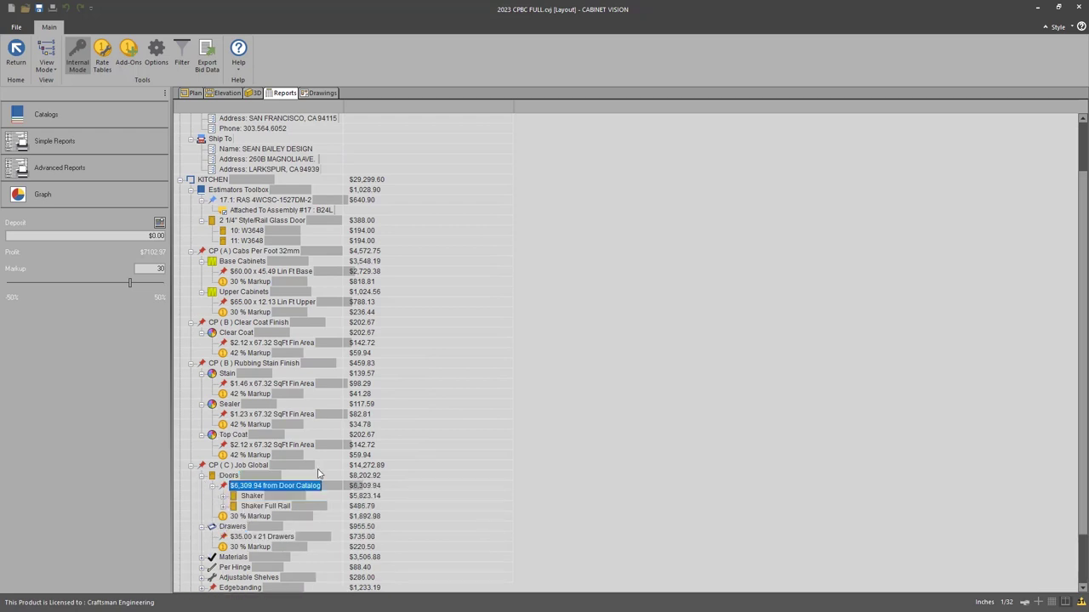
scroll(460, 486, down, 2)
click(222, 435)
click(222, 455)
scroll(511, 451, down, 1)
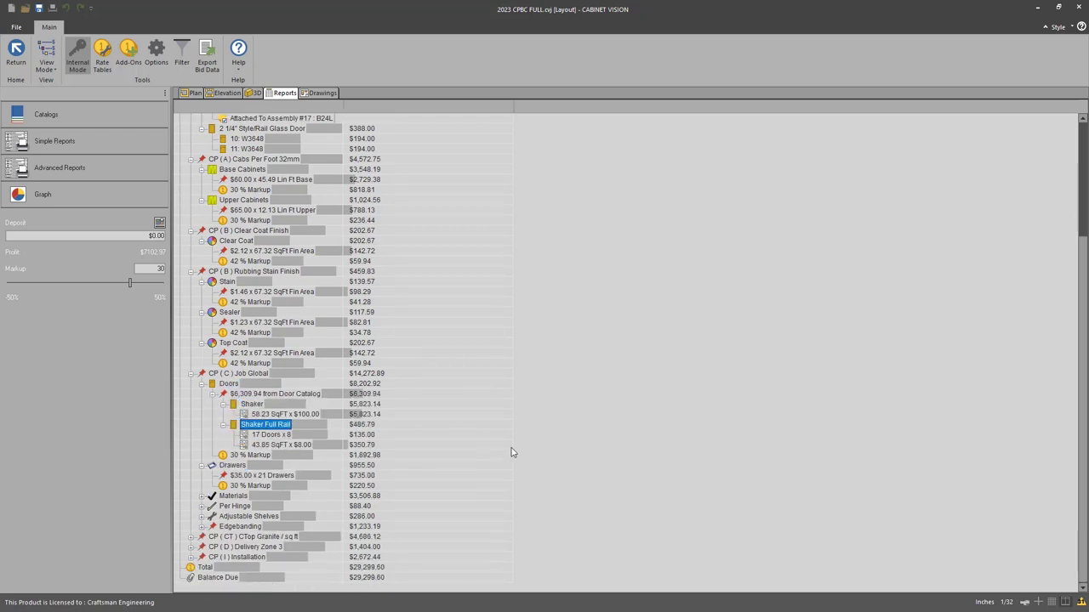
- Generate the simple bid report Craftsman Engineering Sam and review its itemized charges, payment schedule and conditions
click(100, 140)
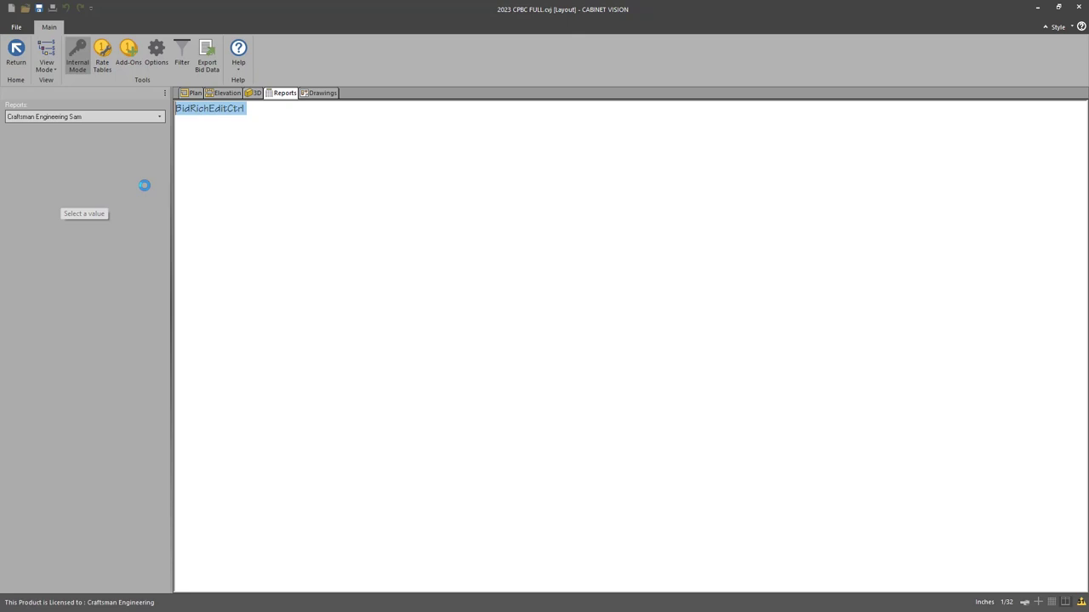
scroll(651, 312, down, 20)
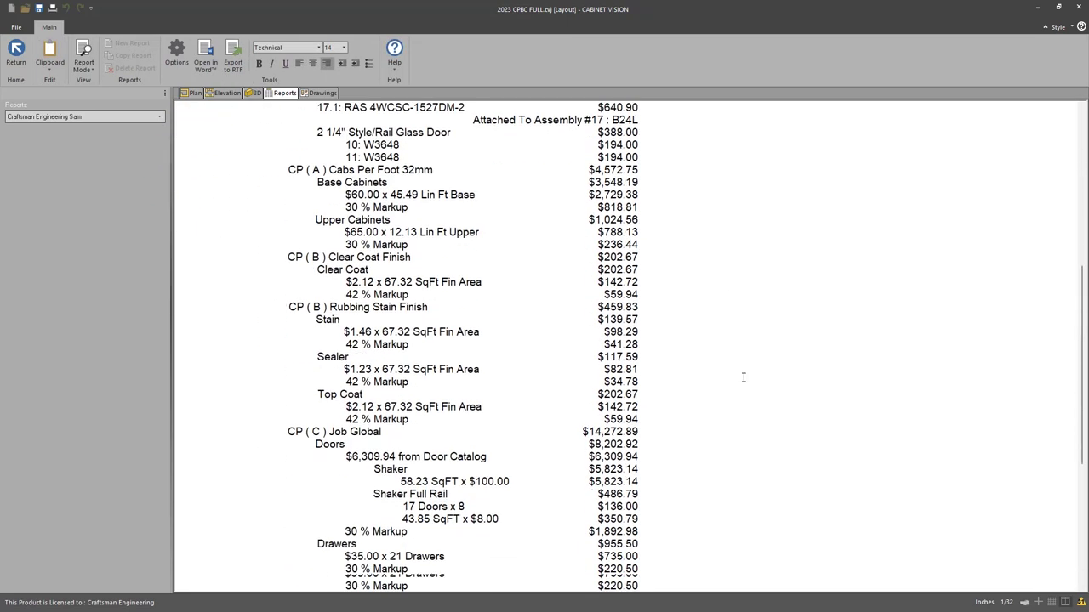
scroll(742, 378, up, 8)
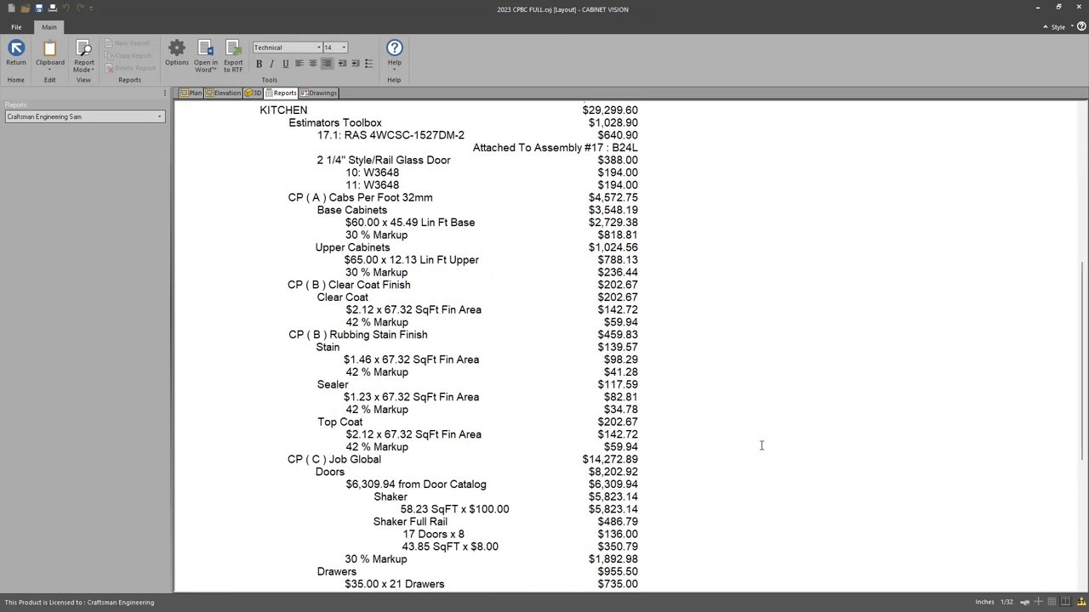
scroll(534, 447, up, 7)
scroll(534, 447, down, 20)
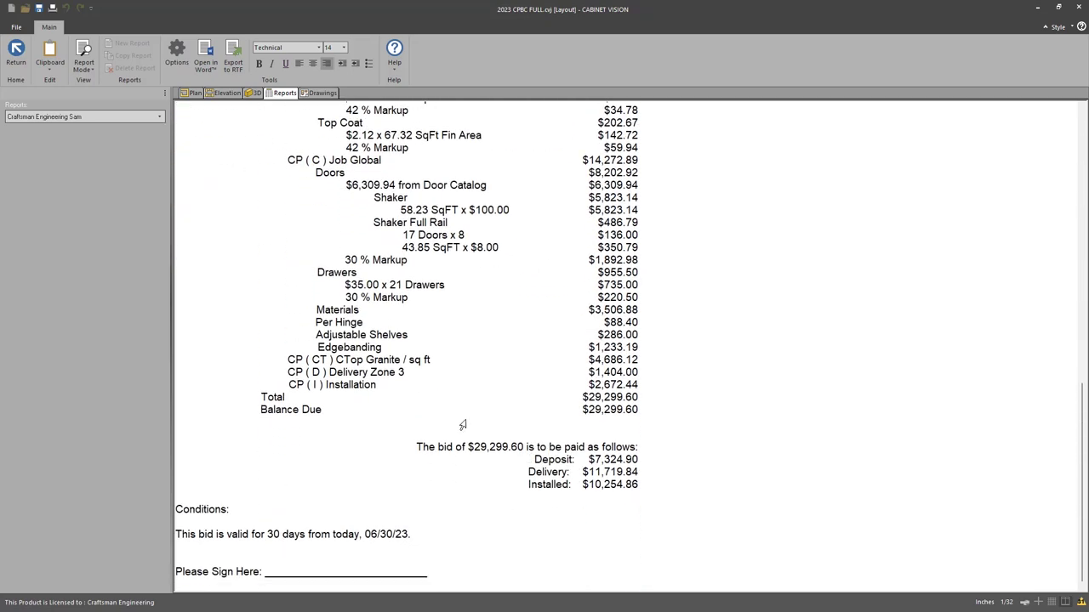
- In the Hubstaff window, stop the Administration timer and move the window off the screen
drag(0, 161, 628, 162)
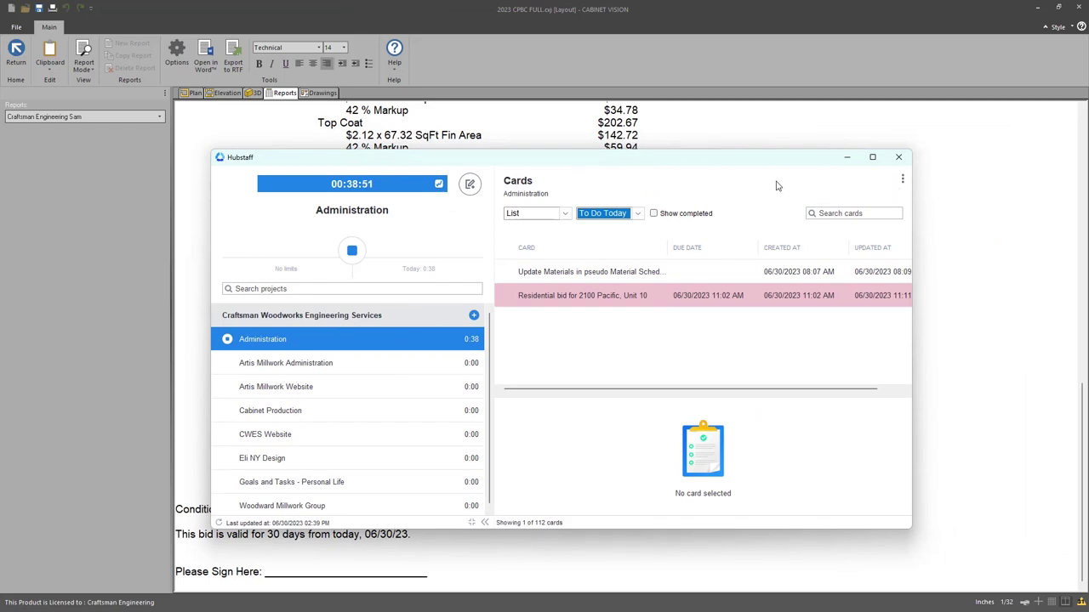
click(352, 251)
drag(748, 160, 0, 164)
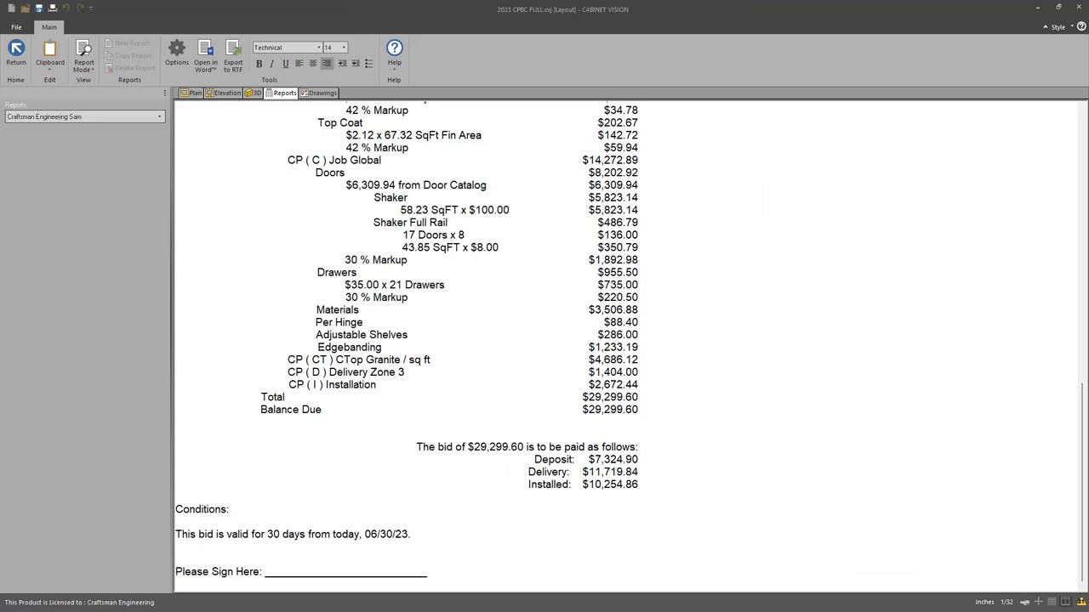